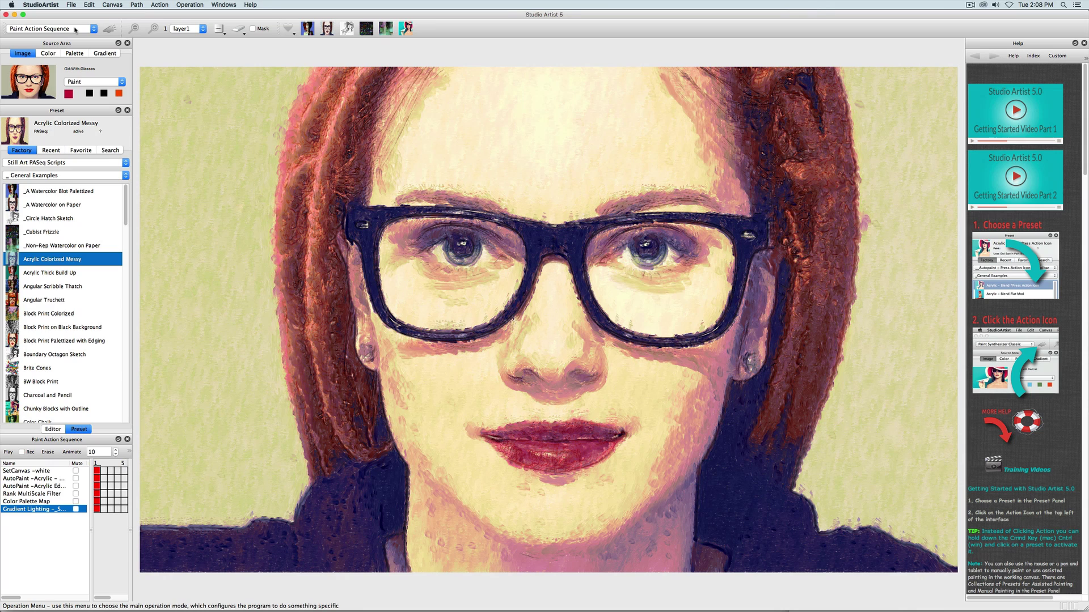
Switch to Paint Synthesizer Classic and show the _Natural Media category of the __Autopaint preset collection
left_click(75, 30)
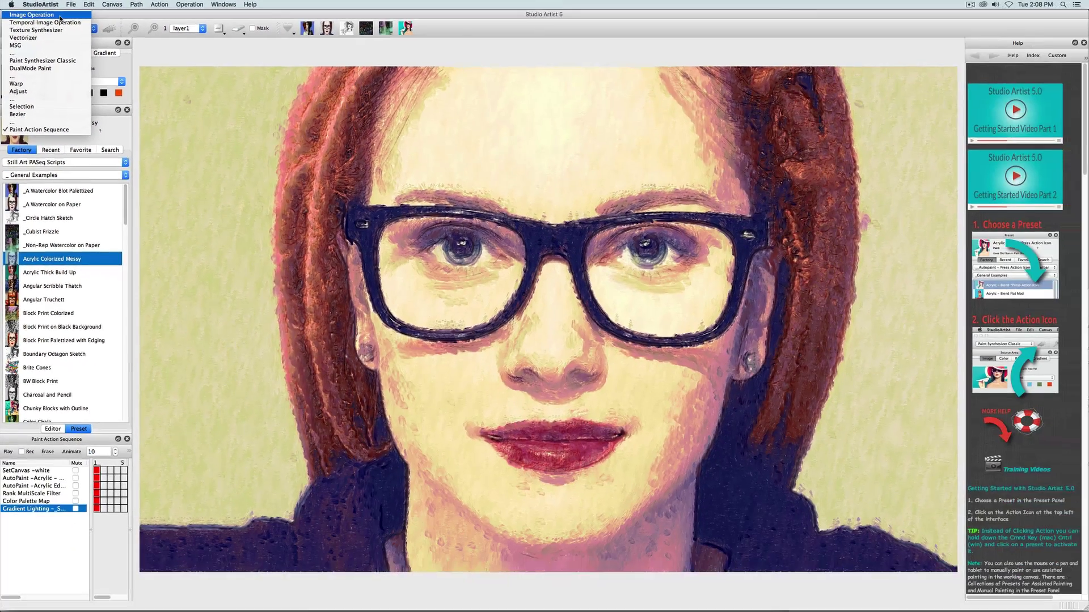
left_click(59, 61)
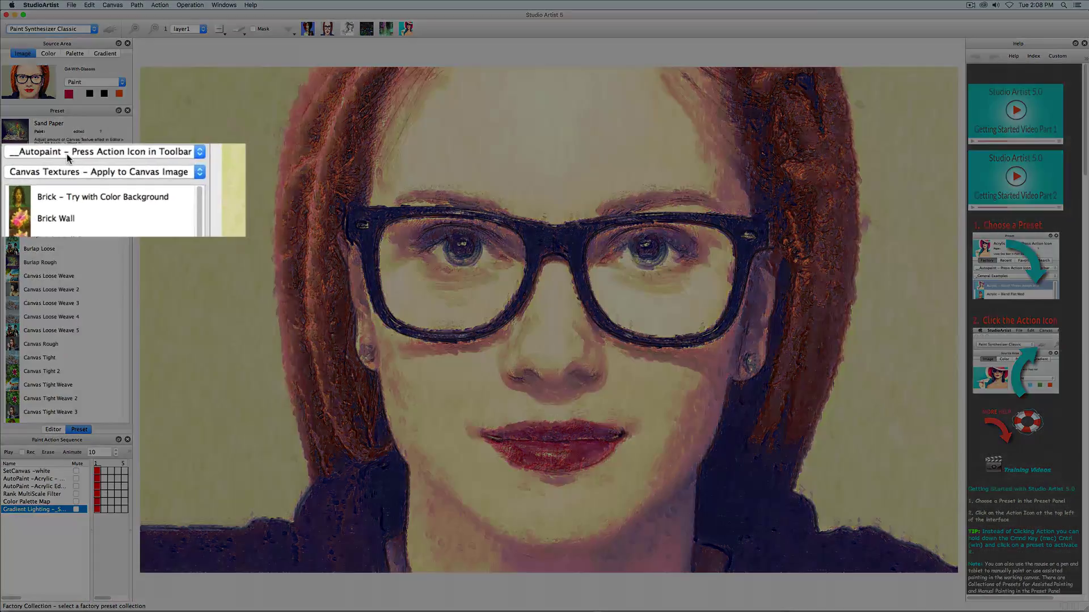
left_click(43, 166)
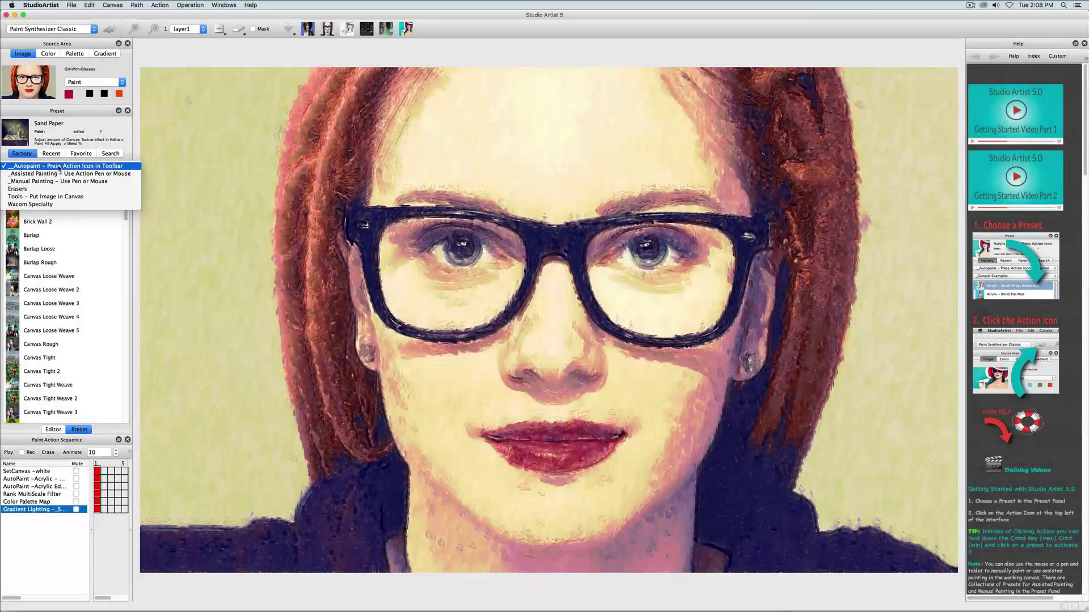
left_click(58, 166)
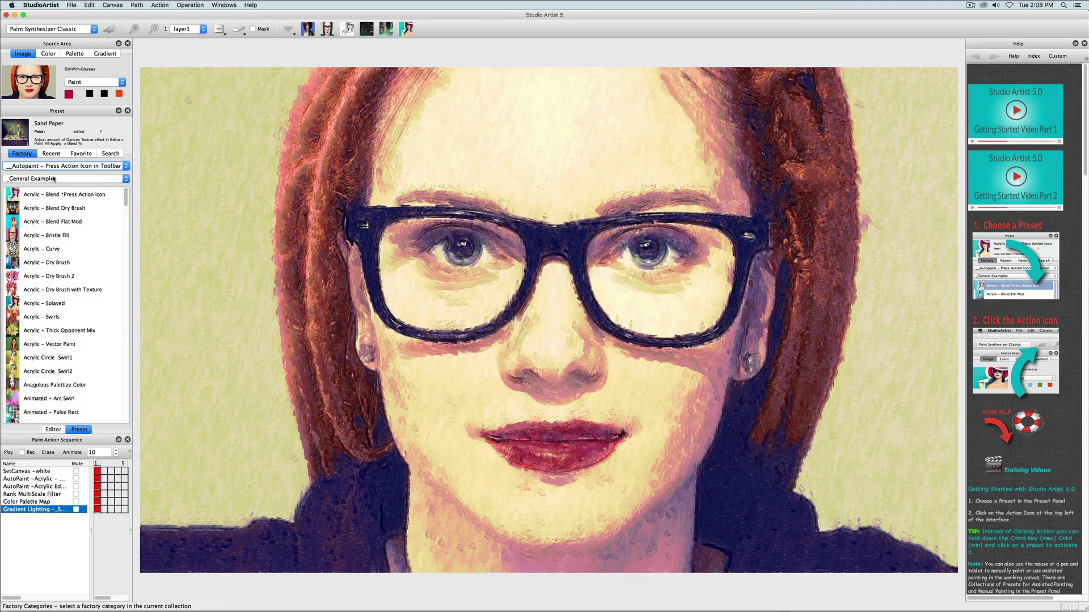
left_click(55, 179)
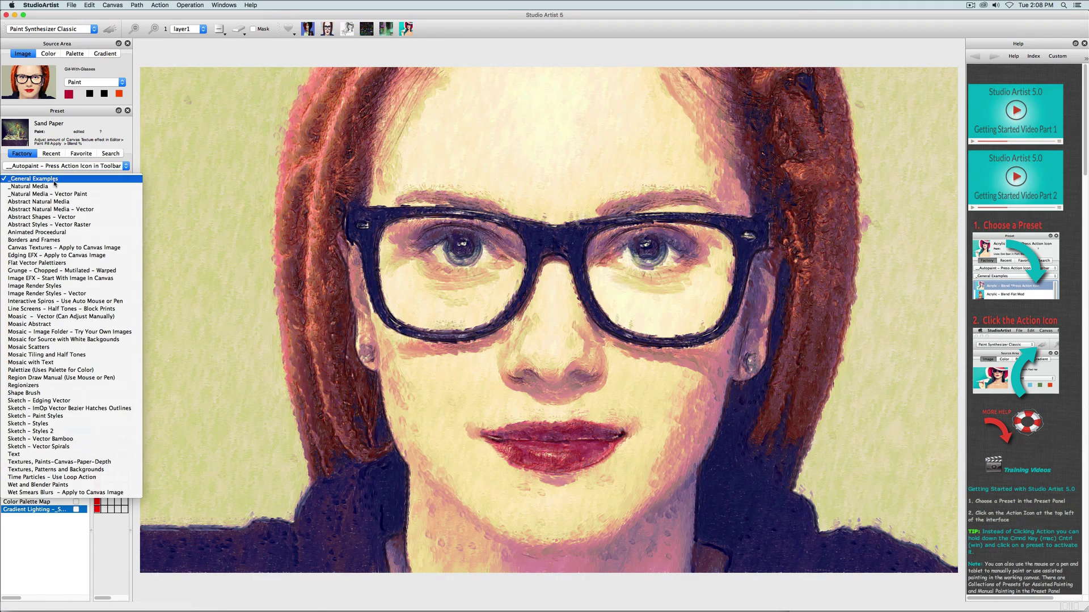
left_click(55, 186)
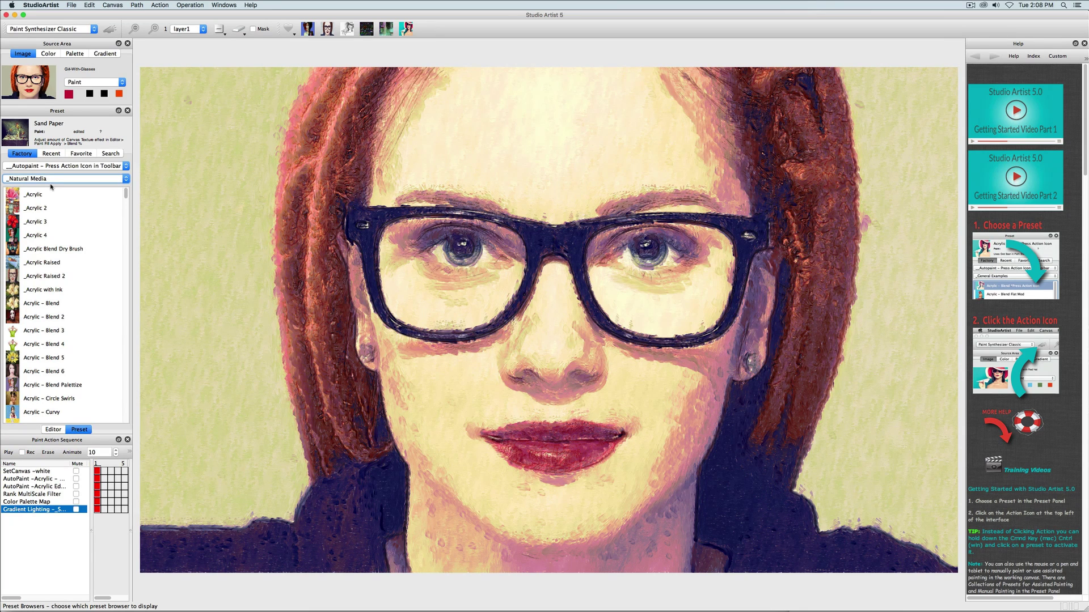
Clear the current paint action sequence, turn on recording, and erase the canvas to white as its opening action
left_click(48, 452)
left_click(21, 452)
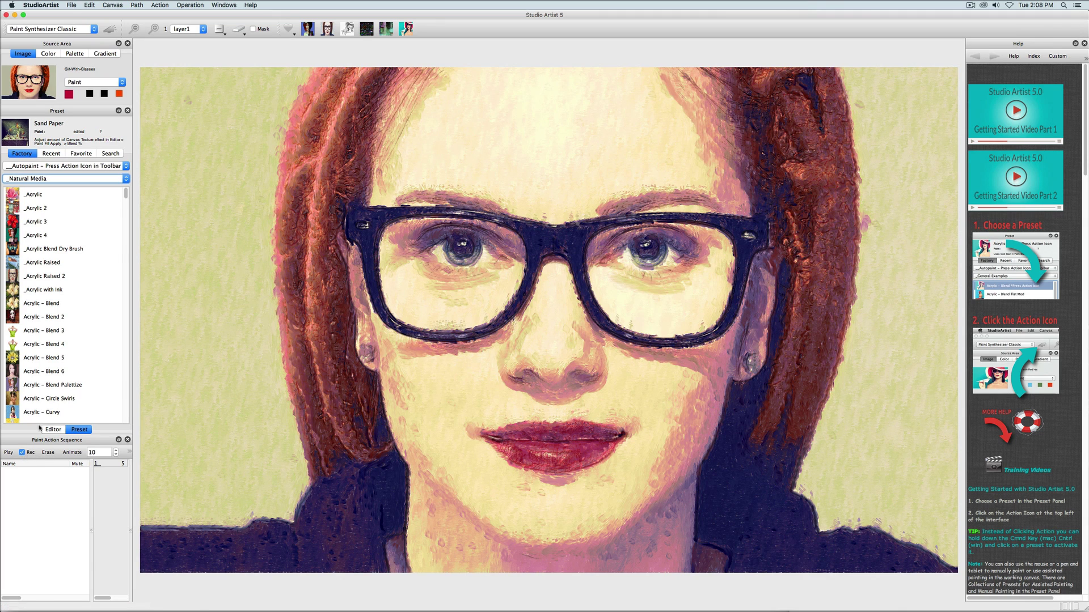
left_click(239, 29)
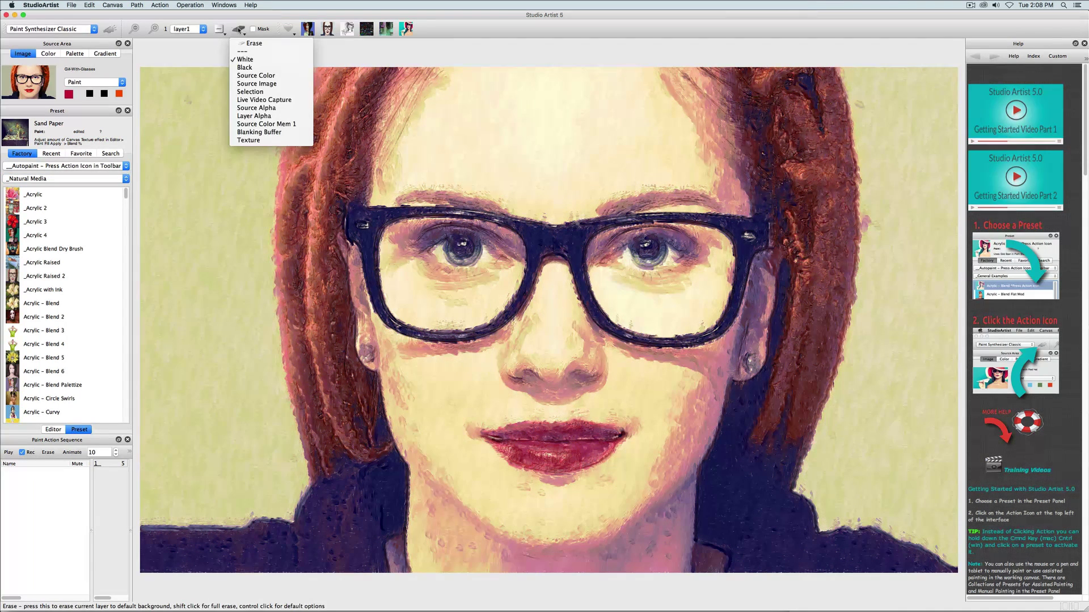
left_click(243, 59)
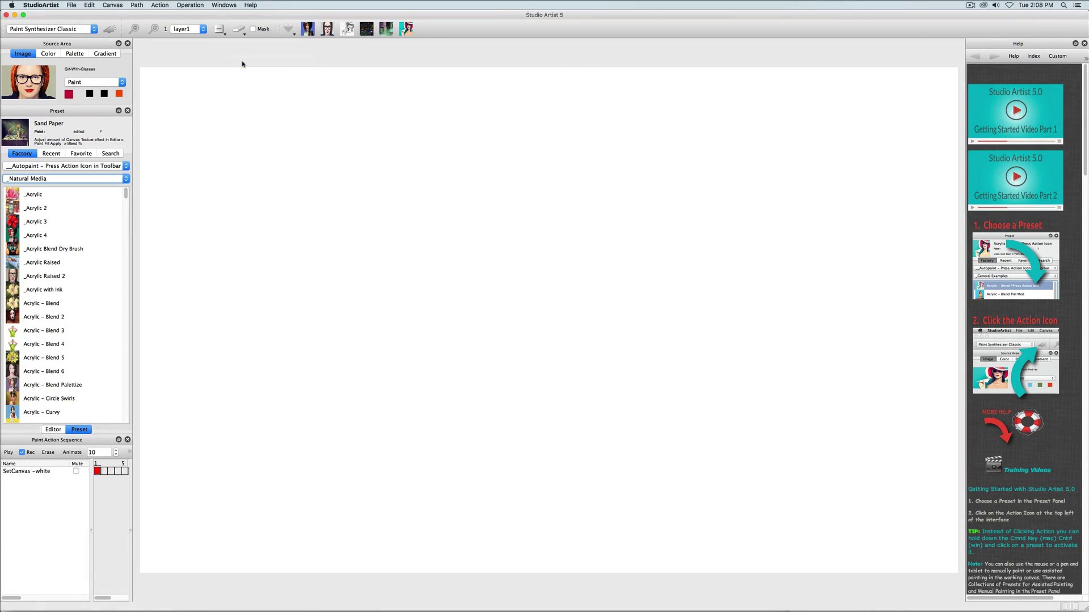
Autopaint the canvas with the _Acrylic preset, followed by a pass with the Oil Wide Brush Sloppy preset
left_click(34, 194, "super")
scroll(127, 292, "down", 15)
left_click_drag(127, 291, 125, 352)
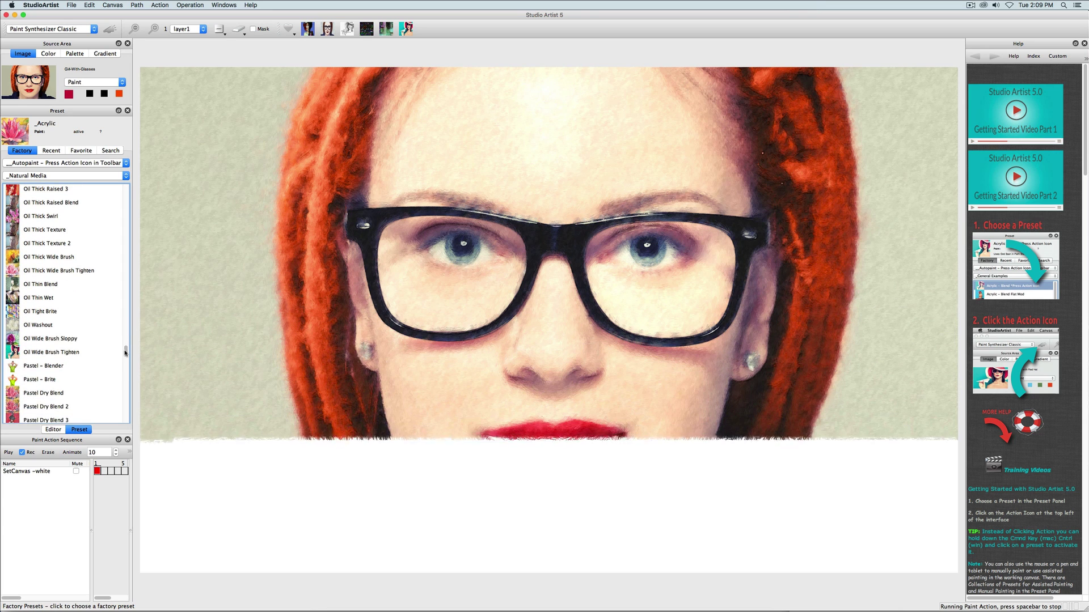
left_click(63, 340)
left_click(109, 29)
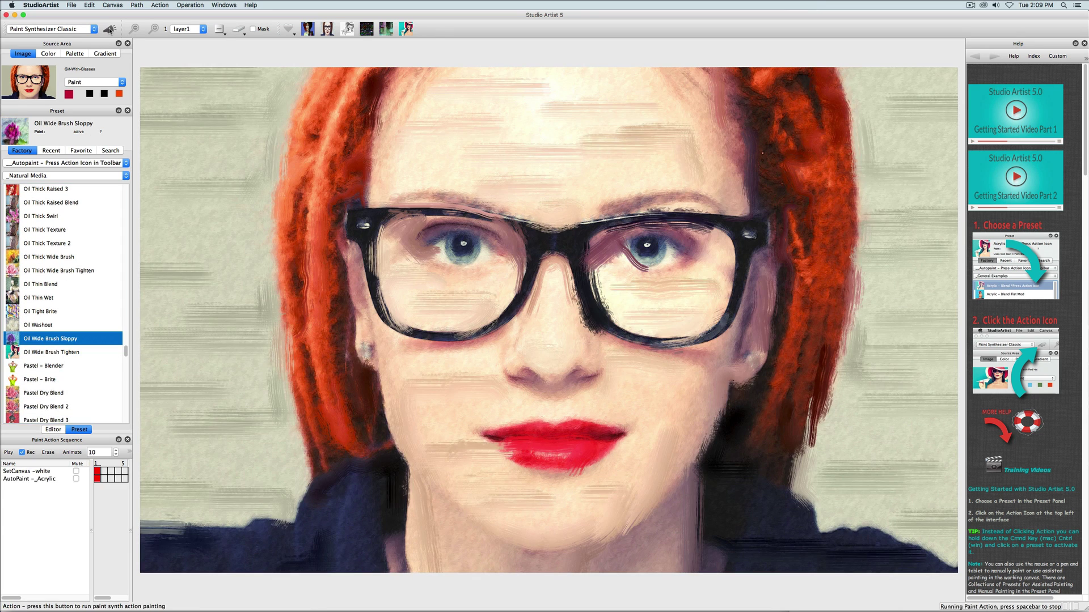
Add autopaint passes with Oil Wide Brush Tighten and with Curved Color Darken from the Sketch - Edging Vector category
left_click(72, 353)
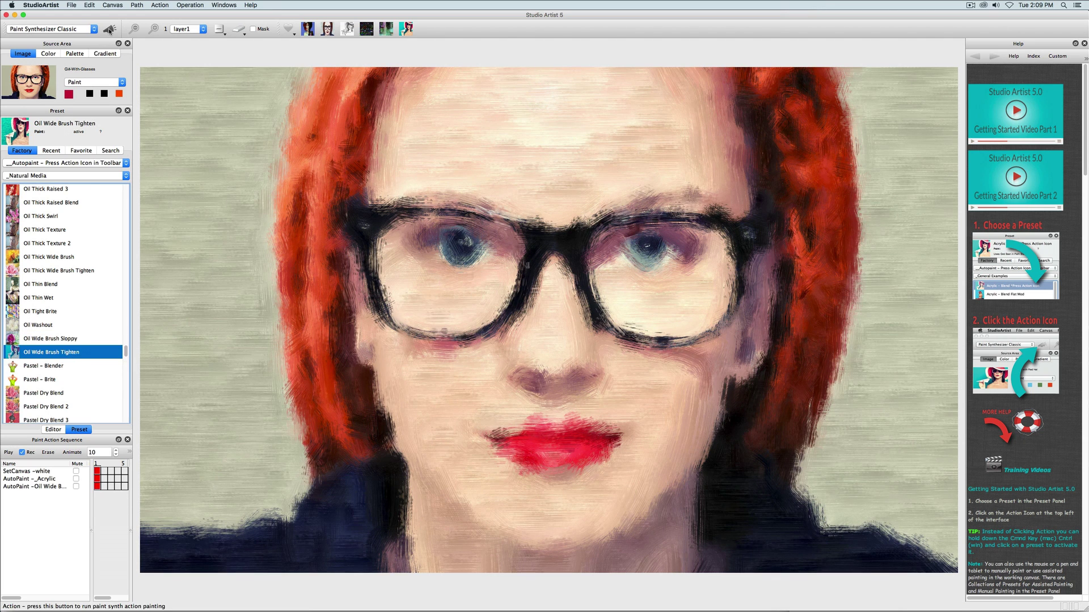
left_click(109, 29)
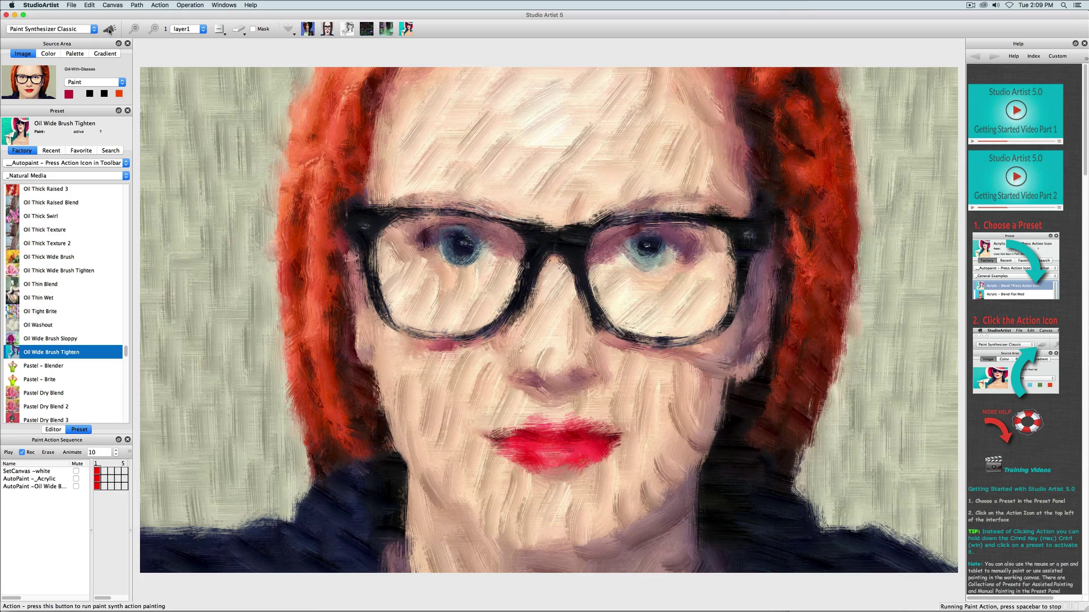
left_click(66, 176)
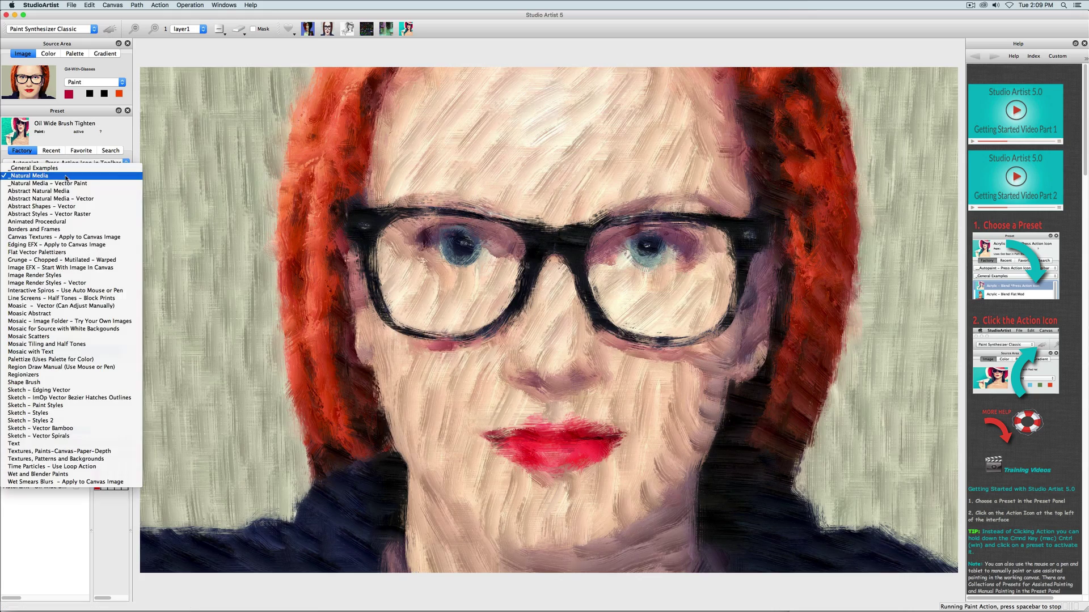
left_click(62, 390)
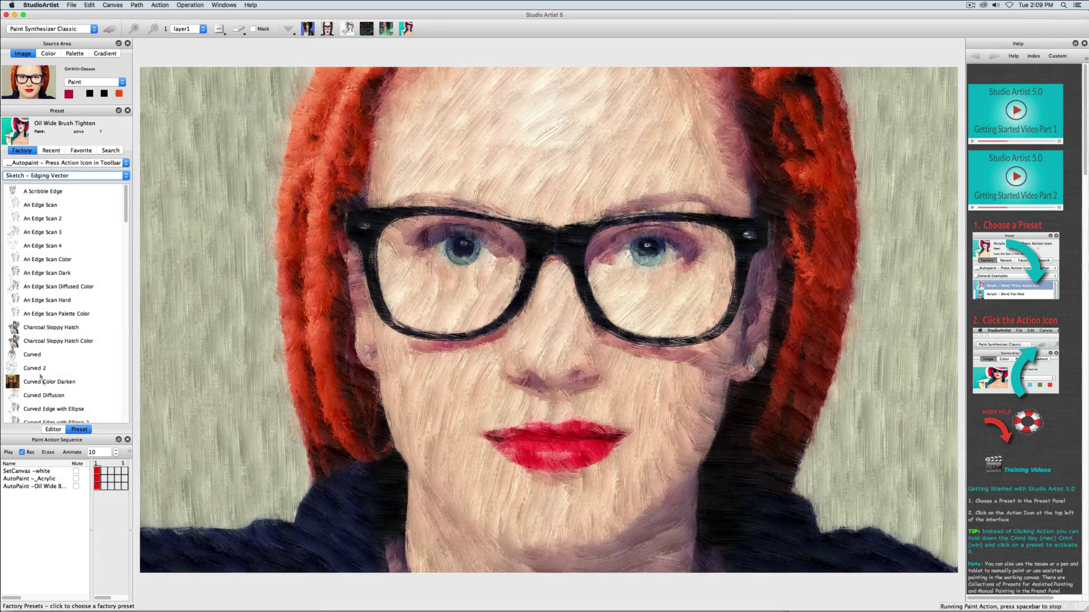
left_click(49, 381)
left_click(109, 28)
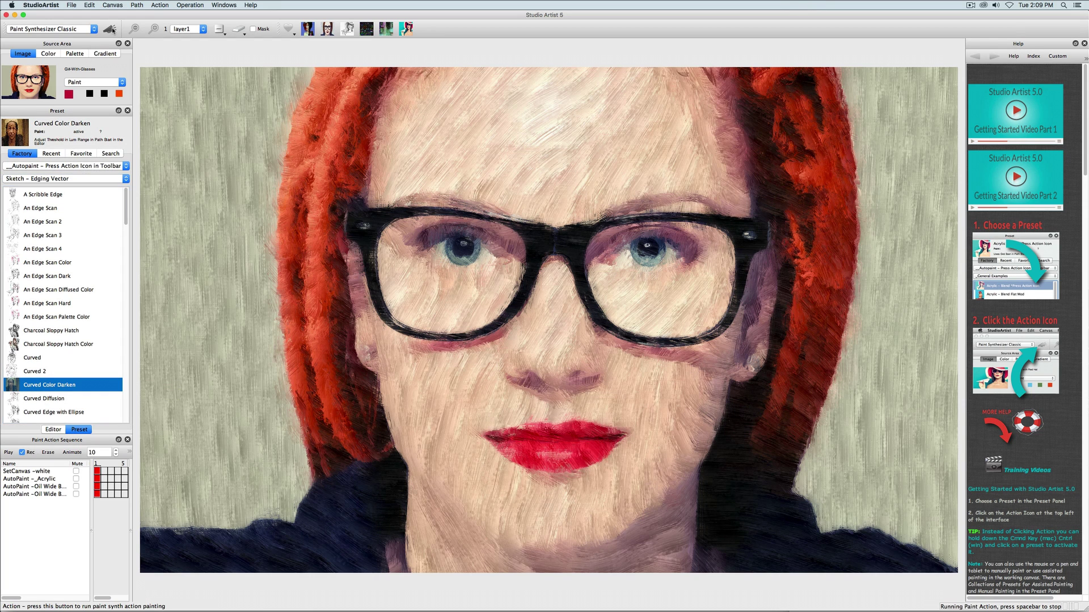
Apply the Sand Paper preset from the Canvas Textures - Apply to Canvas Image category to the painting
left_click(66, 179)
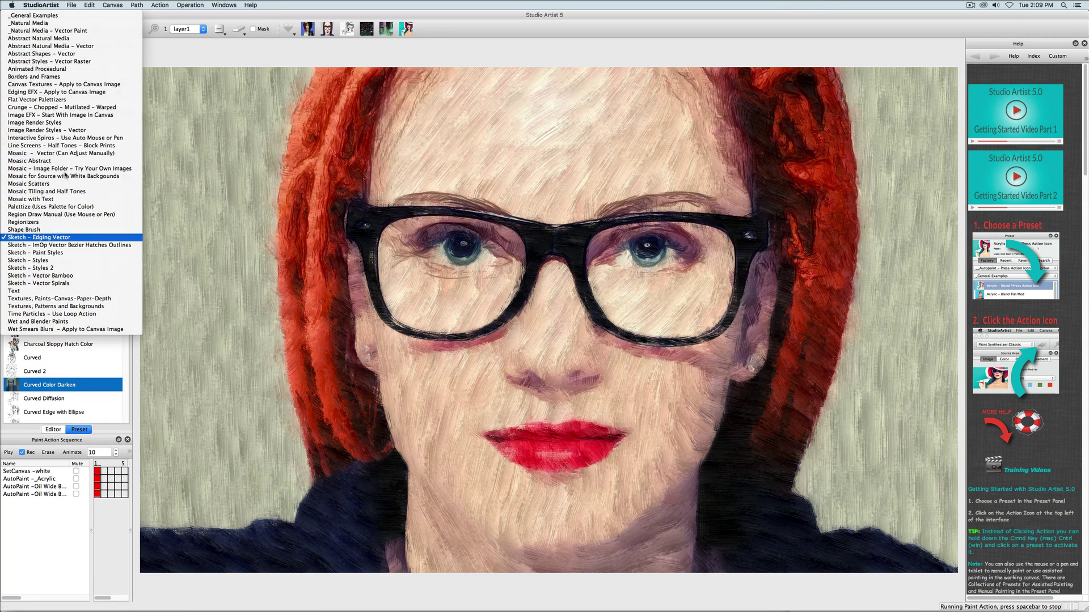
left_click(57, 89)
left_click_drag(126, 203, 120, 345)
left_click(48, 286)
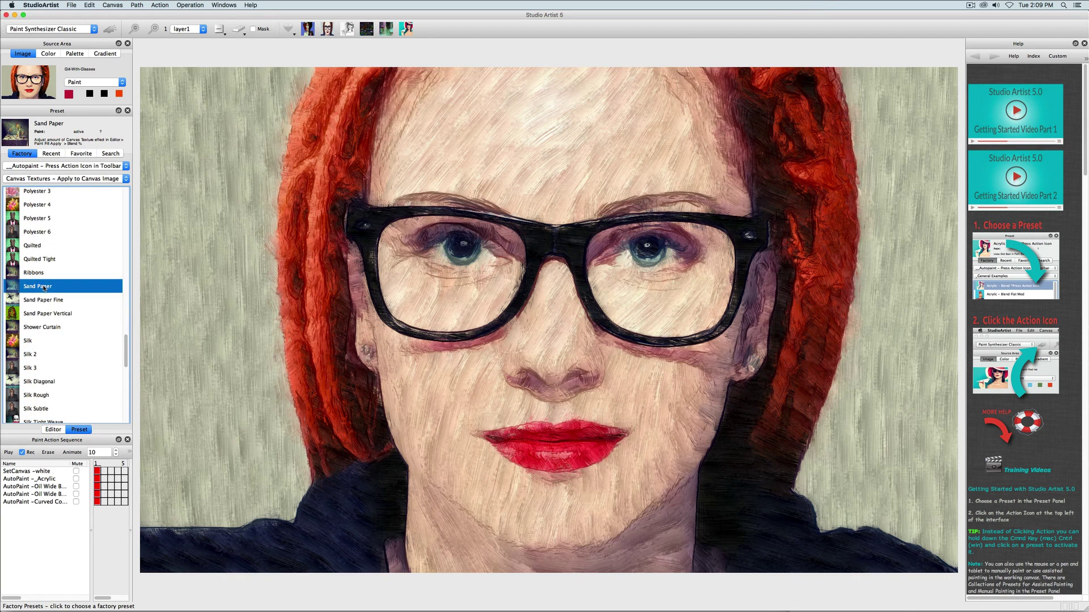
left_click(109, 29)
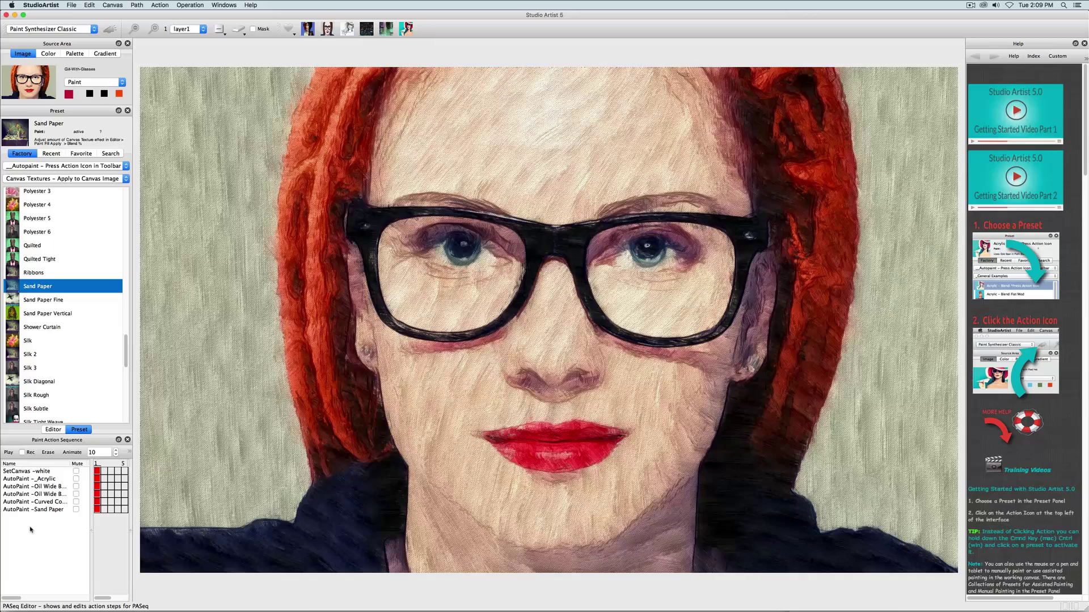
Export the recorded paint action sequence as a preset named My PASeq in the Favorite folder's My Favorites category
left_click(30, 530, "ctrl")
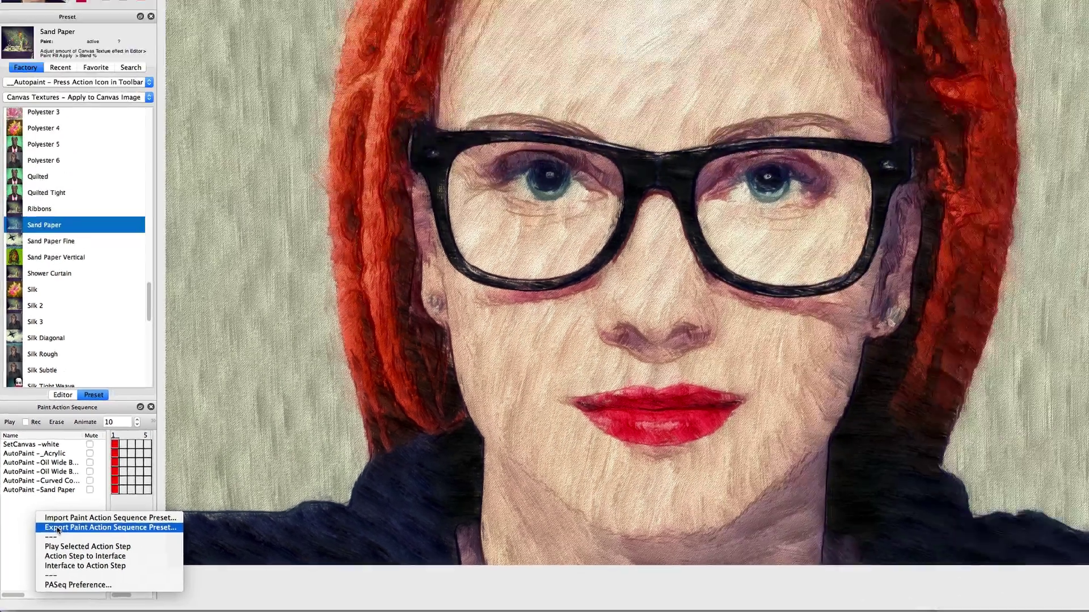
left_click(88, 480)
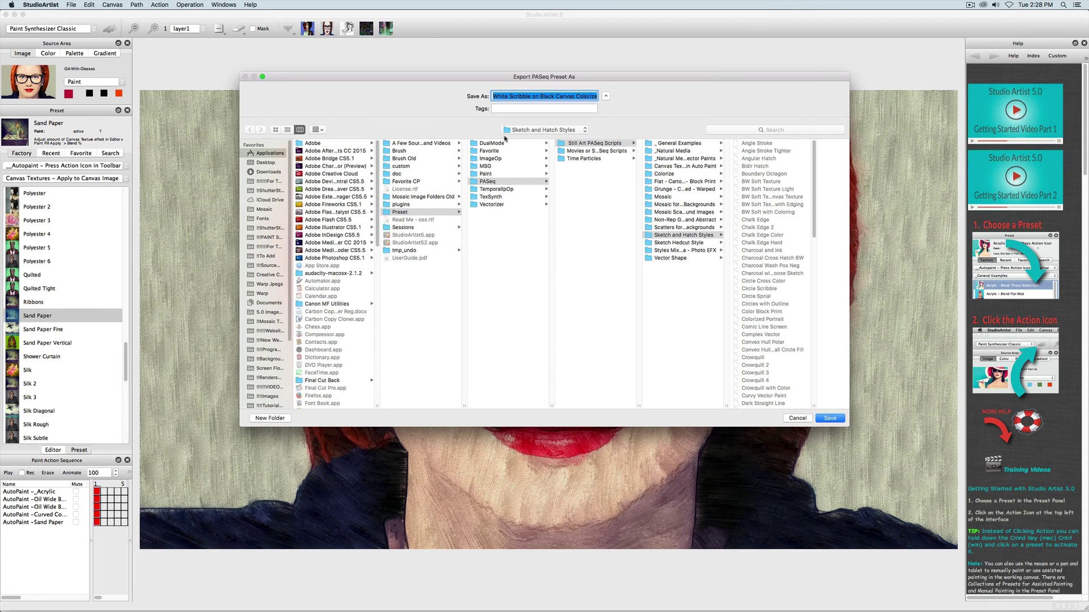
left_click(494, 151)
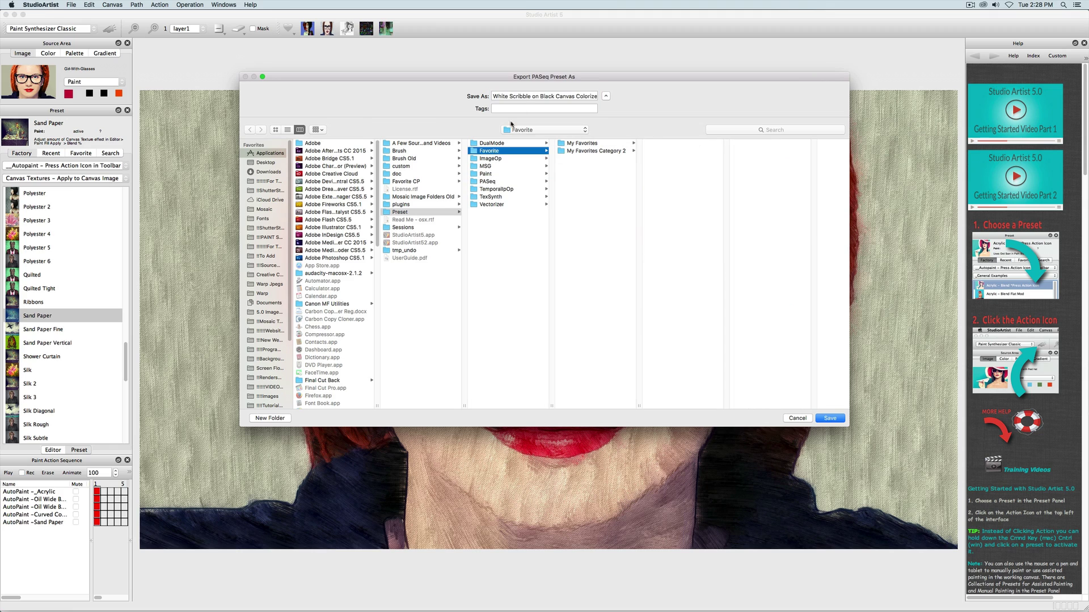
left_click(528, 95)
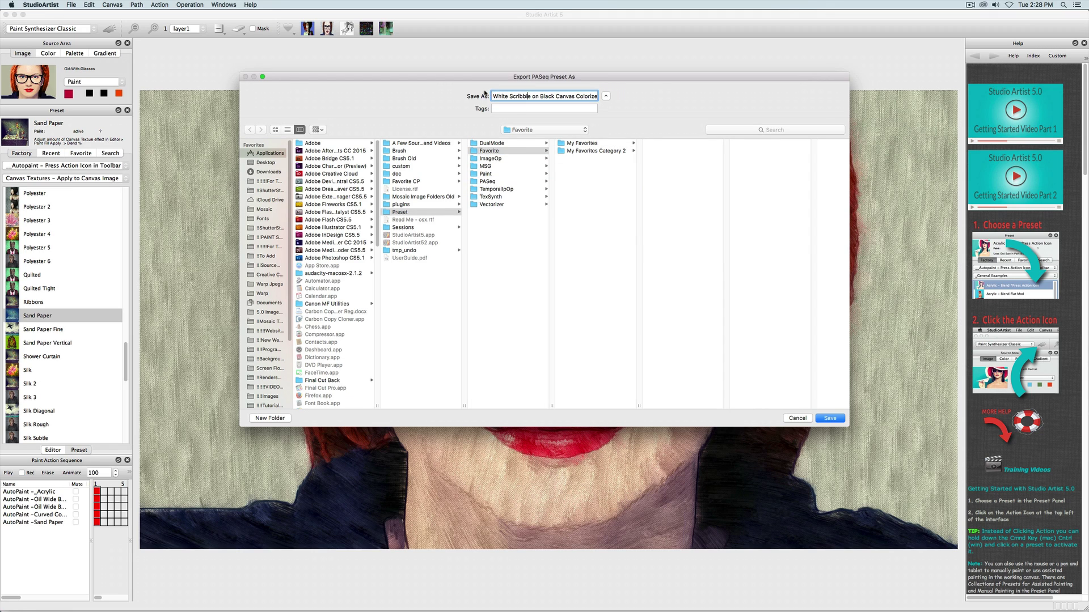
left_click_drag(492, 95, 660, 111)
key("BackSpace")
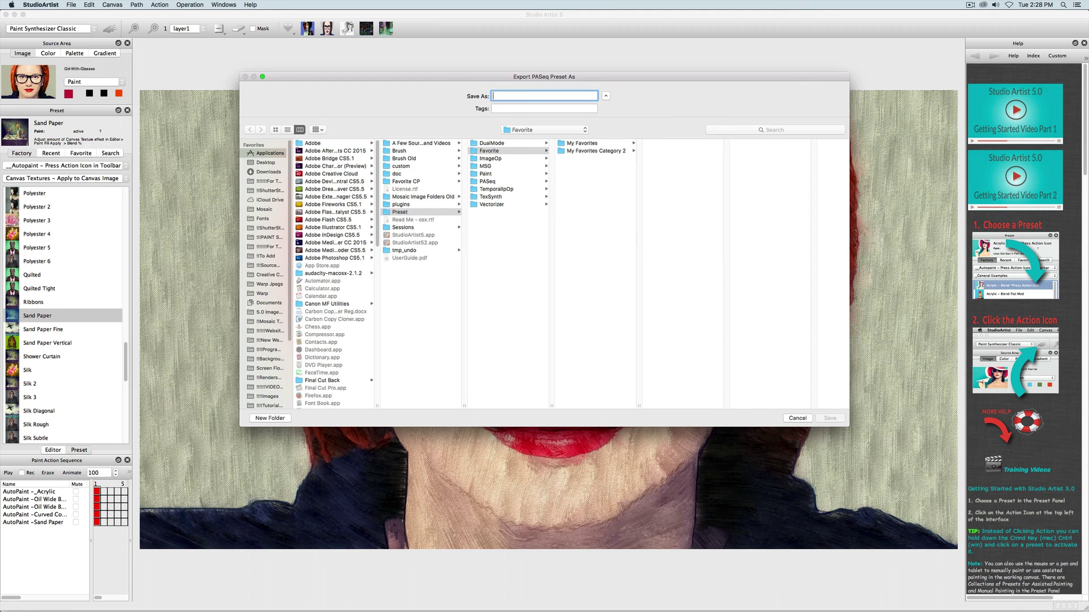
left_click(584, 143)
type("My PASeq")
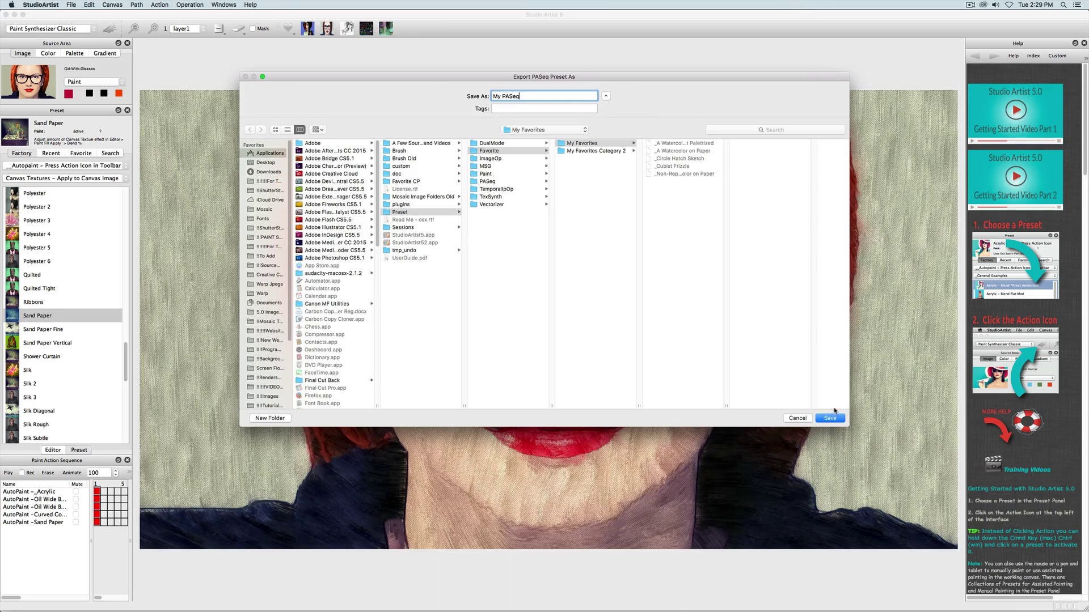
left_click(829, 418)
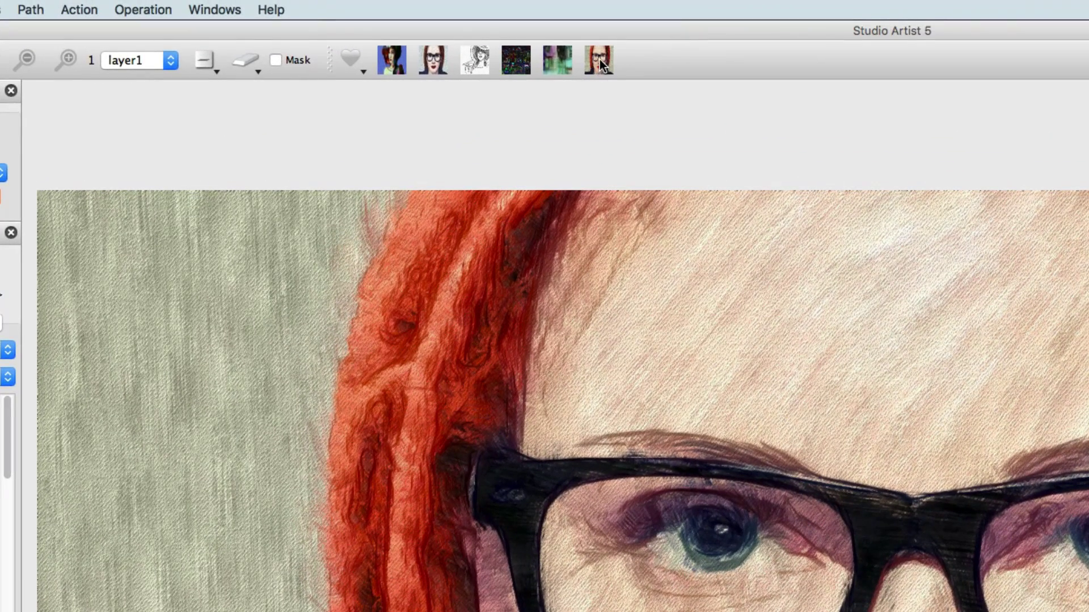
Load the My PASeq preset from the favorites and run it on the canvas
left_click(600, 56)
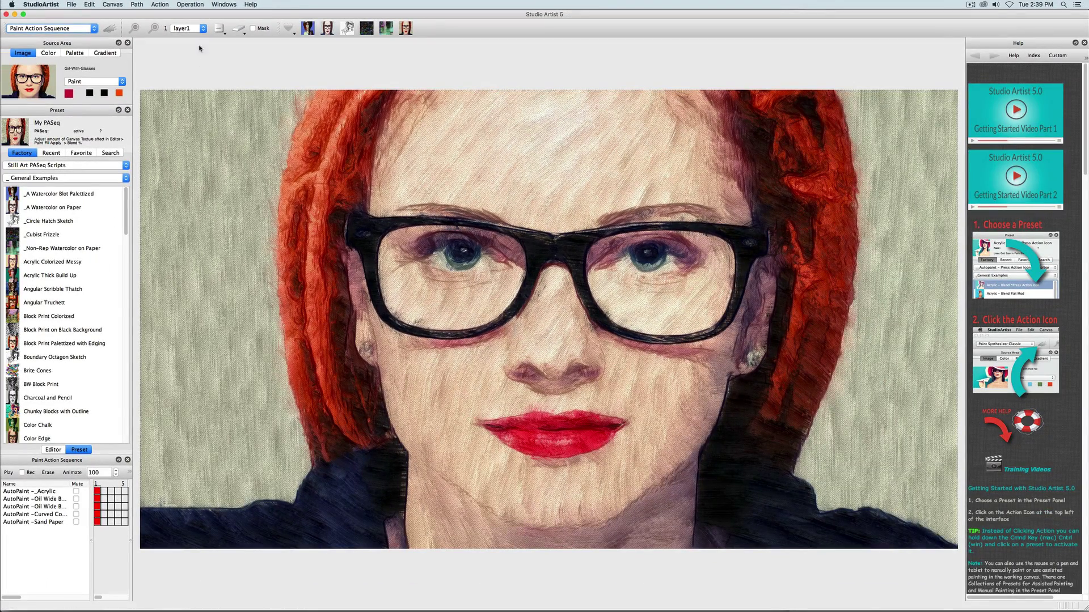
left_click(111, 29)
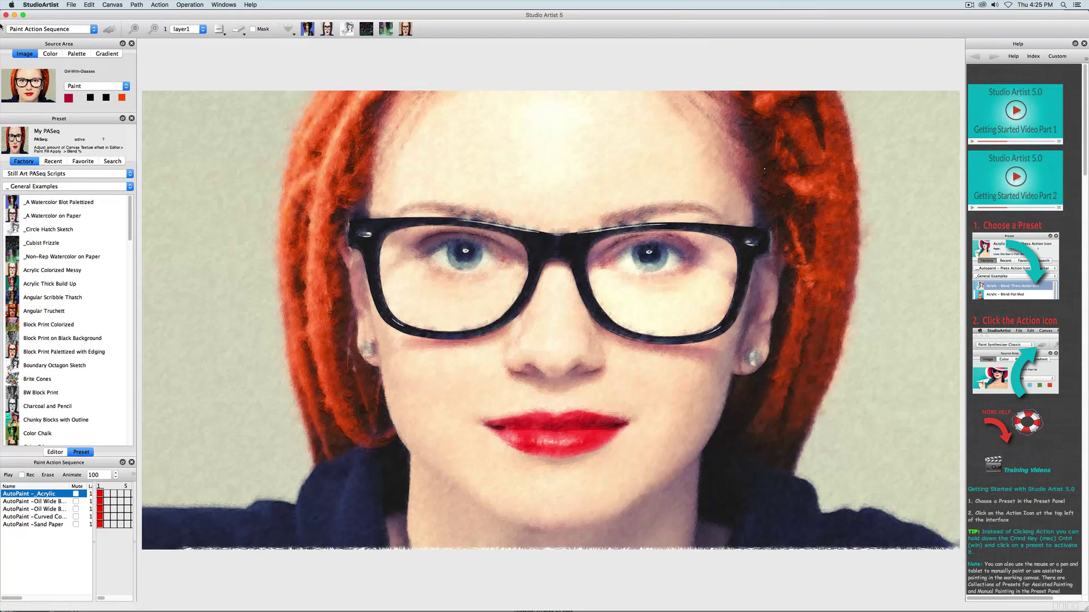
Return to the Paint Synthesizer Classic mode and erase the canvas to white
left_click(71, 29)
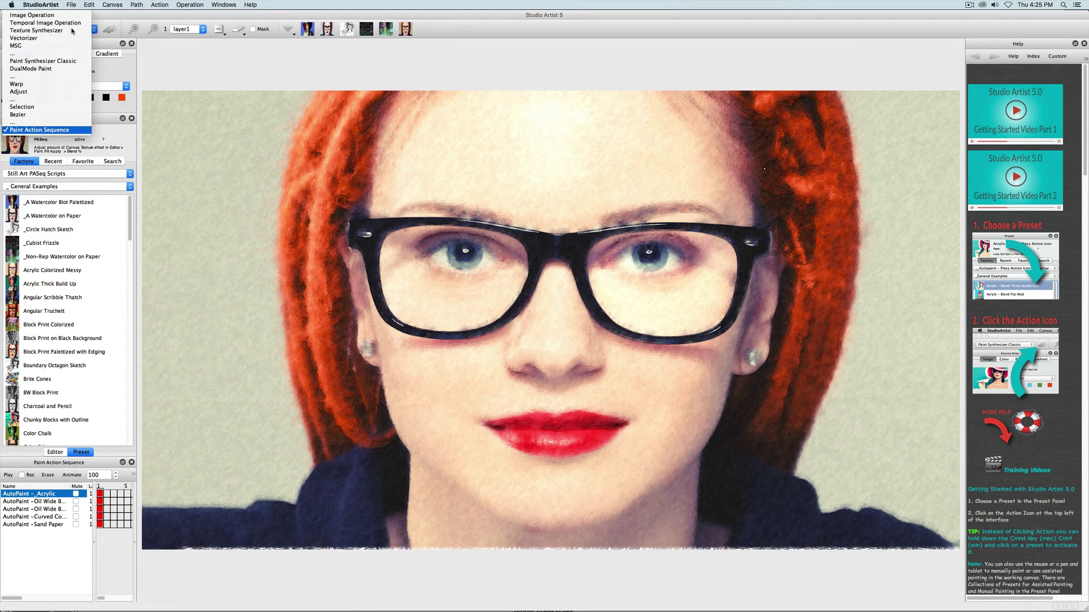
left_click(72, 62)
left_click(240, 28)
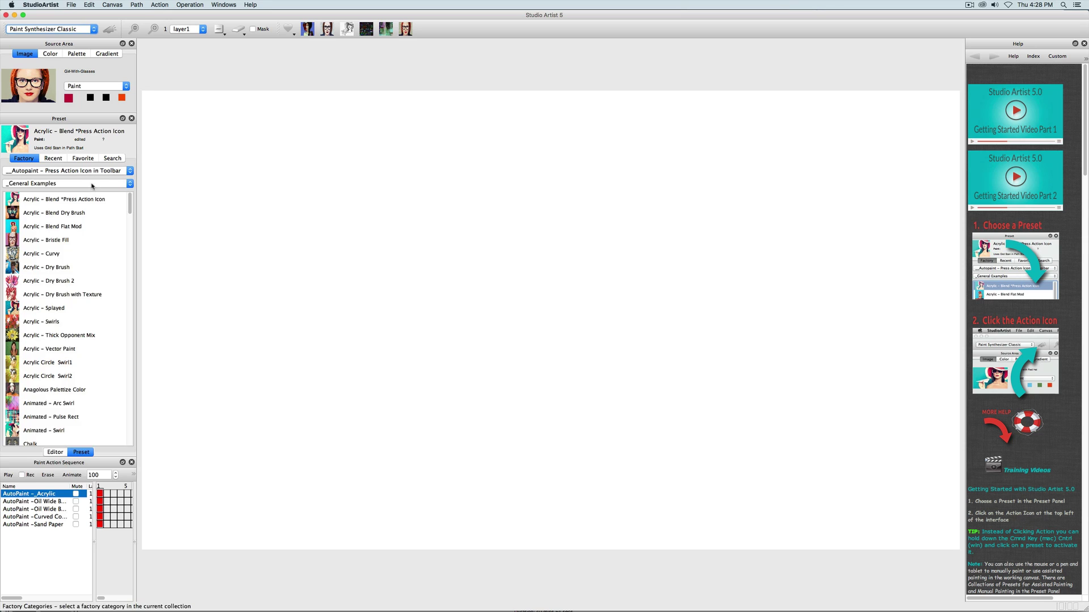
Autopaint with Basic Image Tile - Touch Up Manually from the Mosaic - Image Folder - Try Your Own Images category
left_click(93, 184)
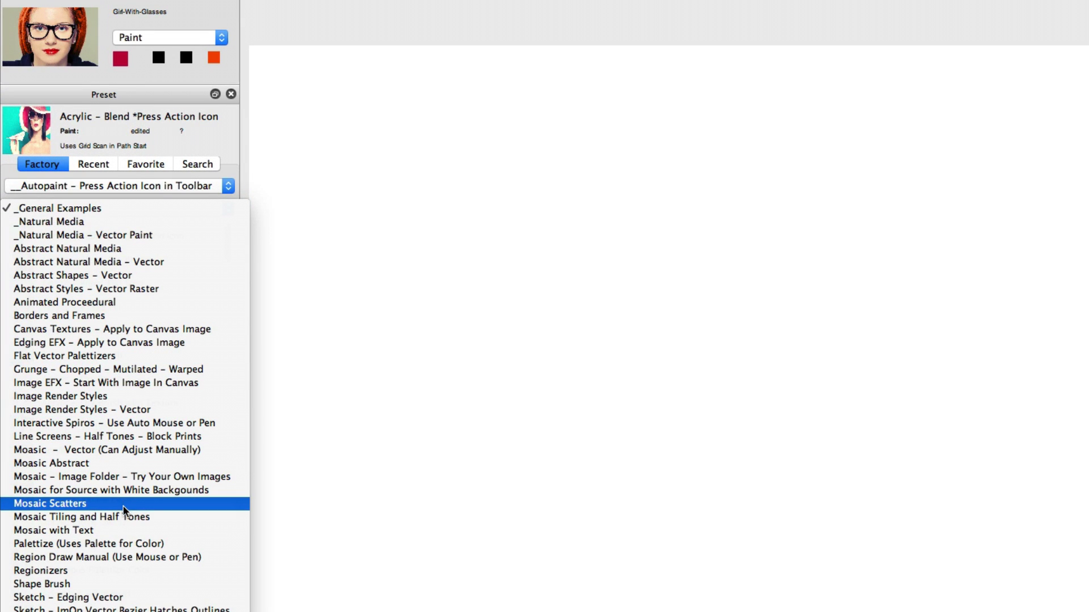
left_click(132, 482)
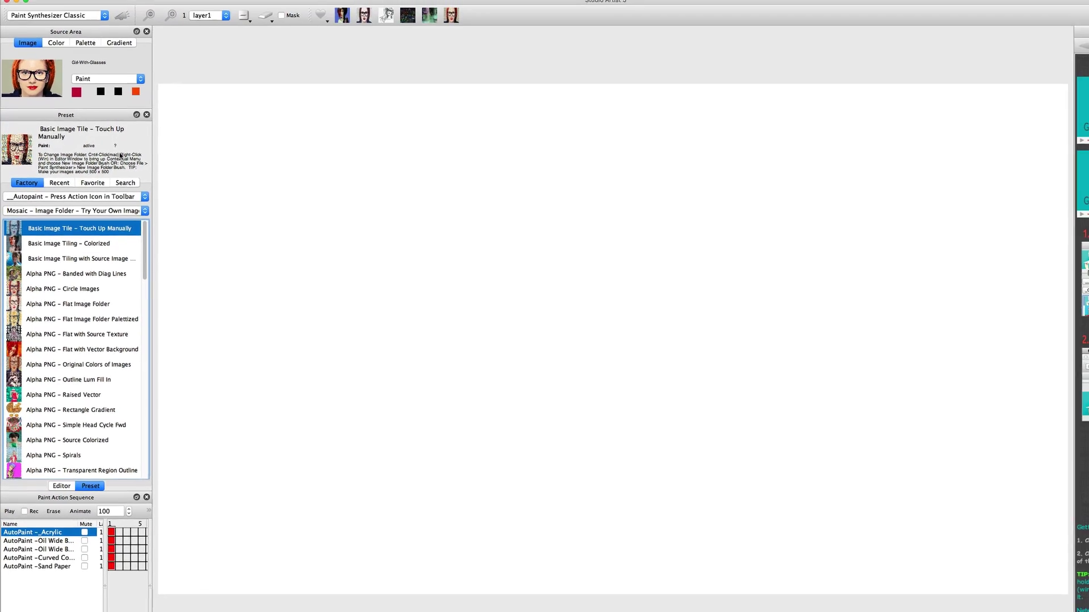
left_click(110, 29)
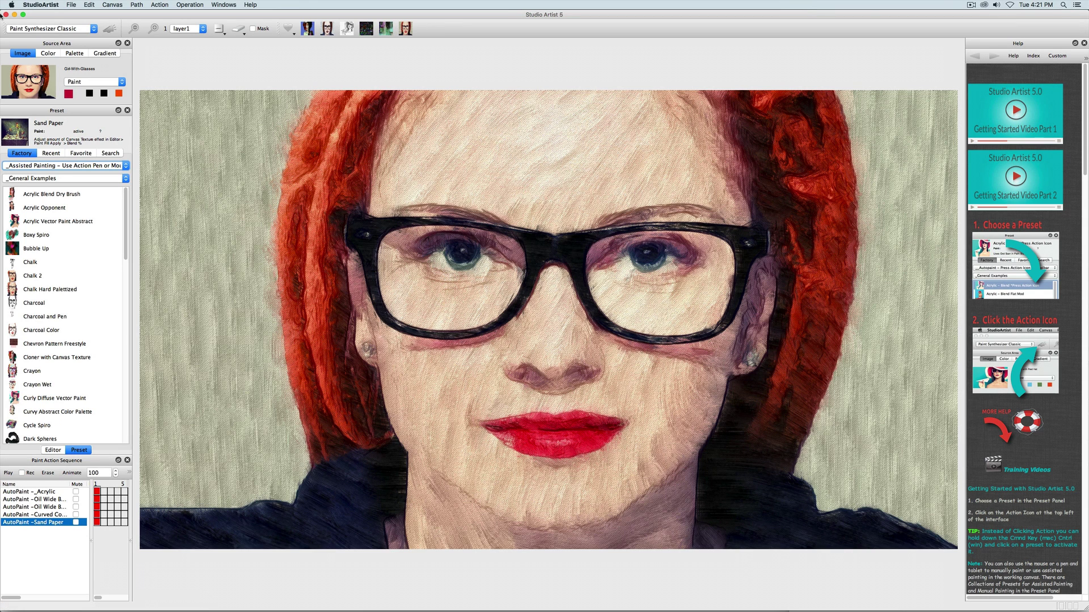
Open the image of the woman in the red and white hat as new source with a 1920 by 1266 pixel canvas
left_click(71, 5)
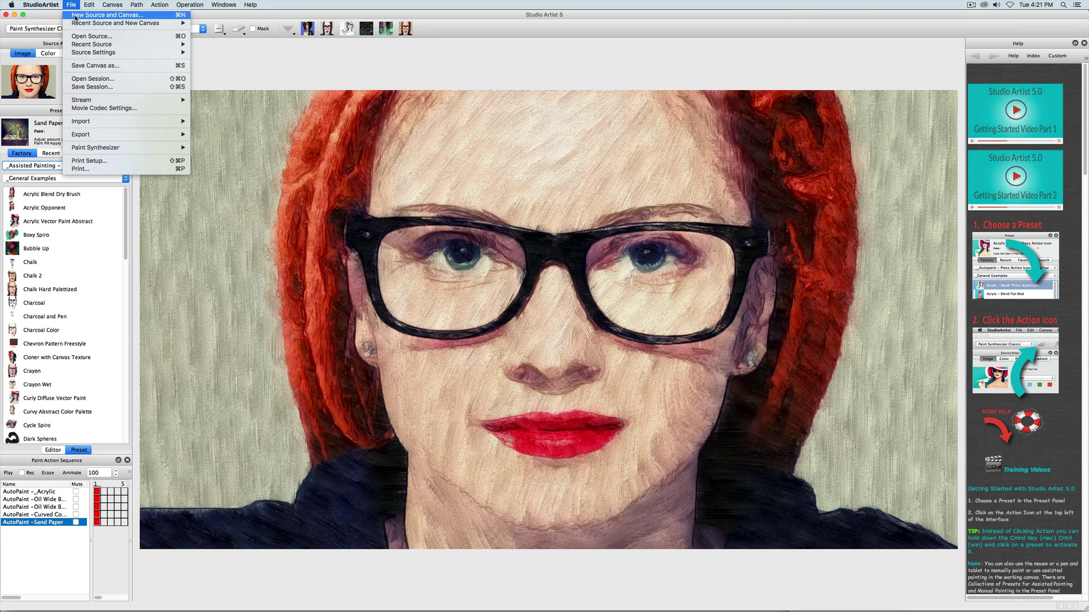
left_click(91, 19)
left_click(575, 330)
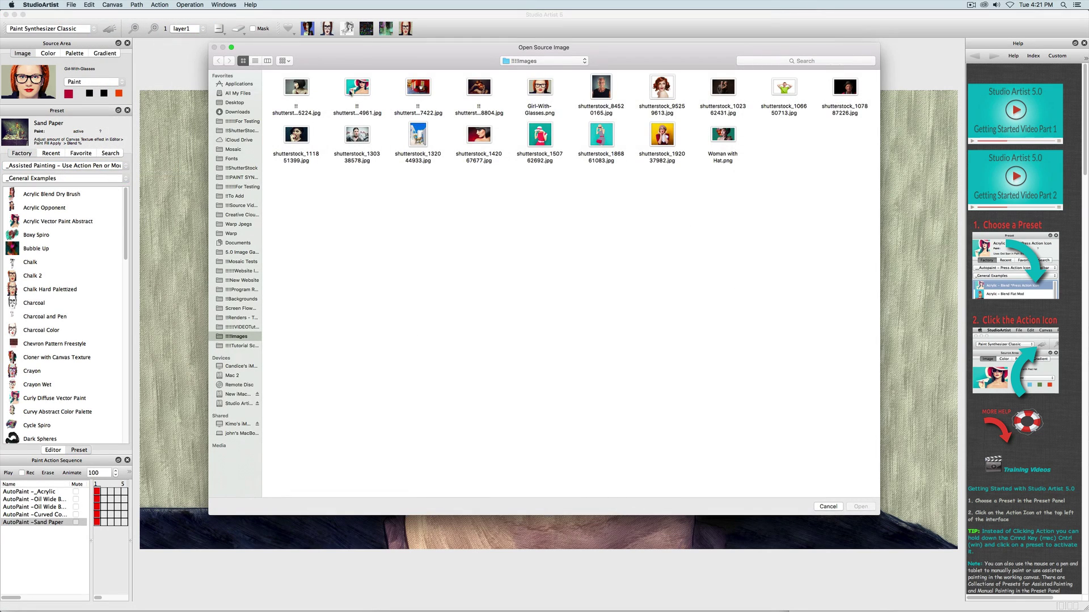
left_click(346, 95)
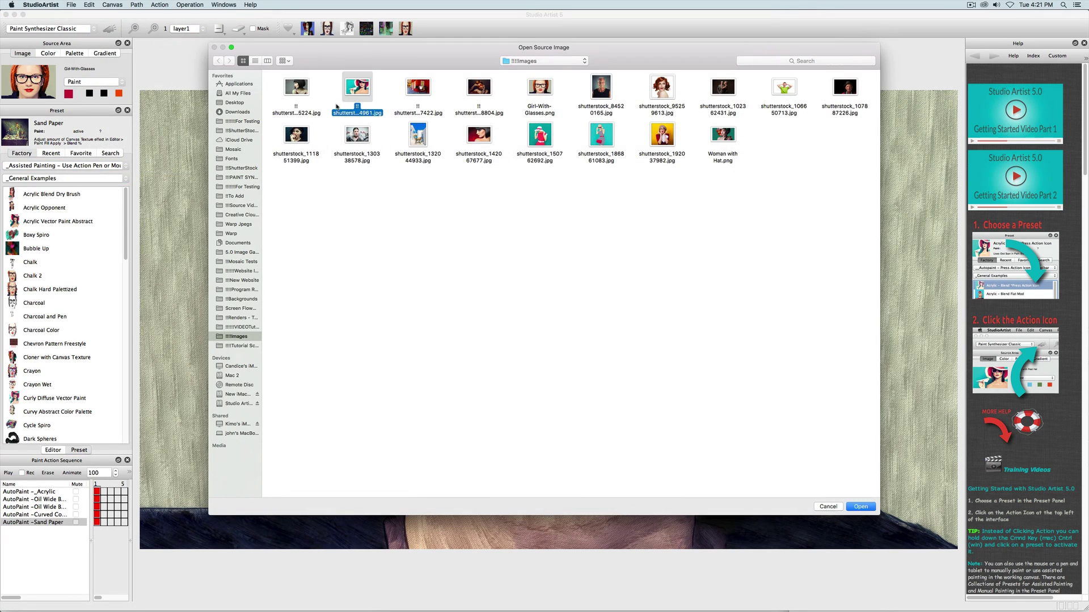
left_click(860, 507)
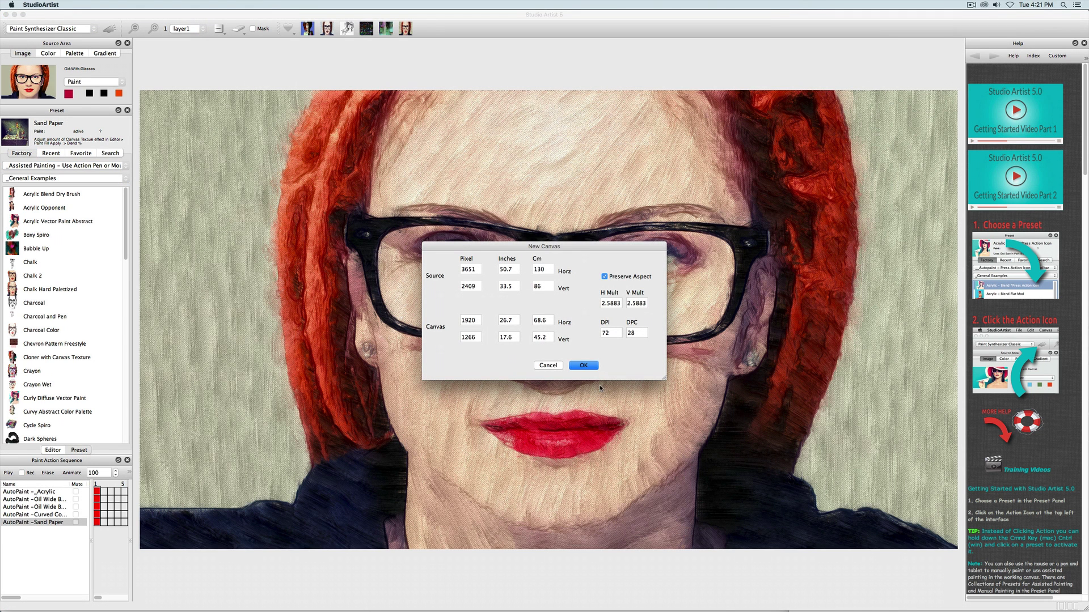
left_click(584, 366)
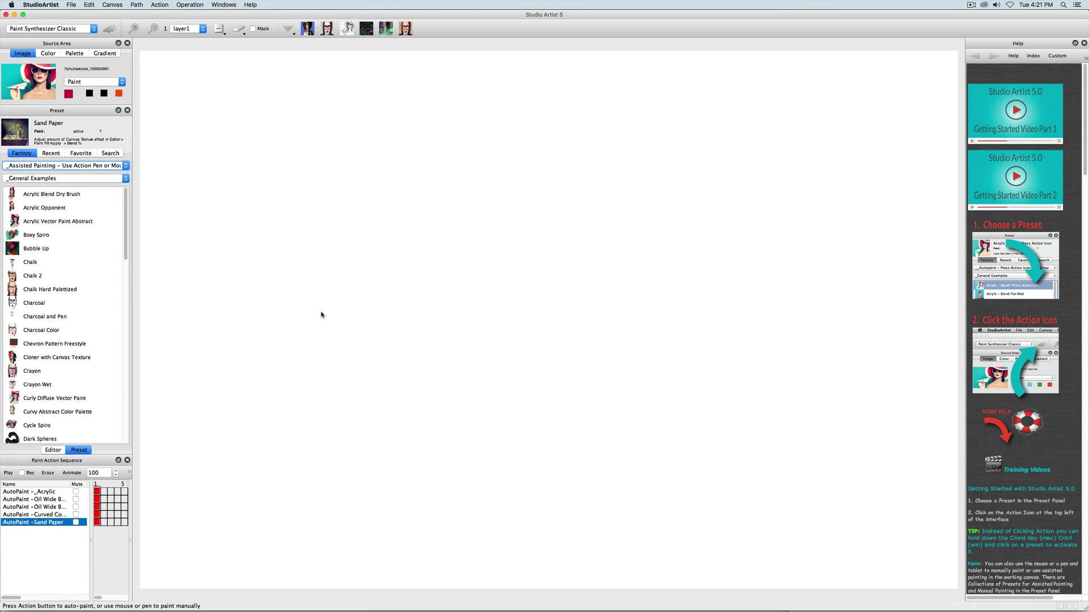
Clear the paint action sequence and record assisted painting of the portrait with Acrylic Blend Dry Brush from the Natural Media category
left_click(48, 474)
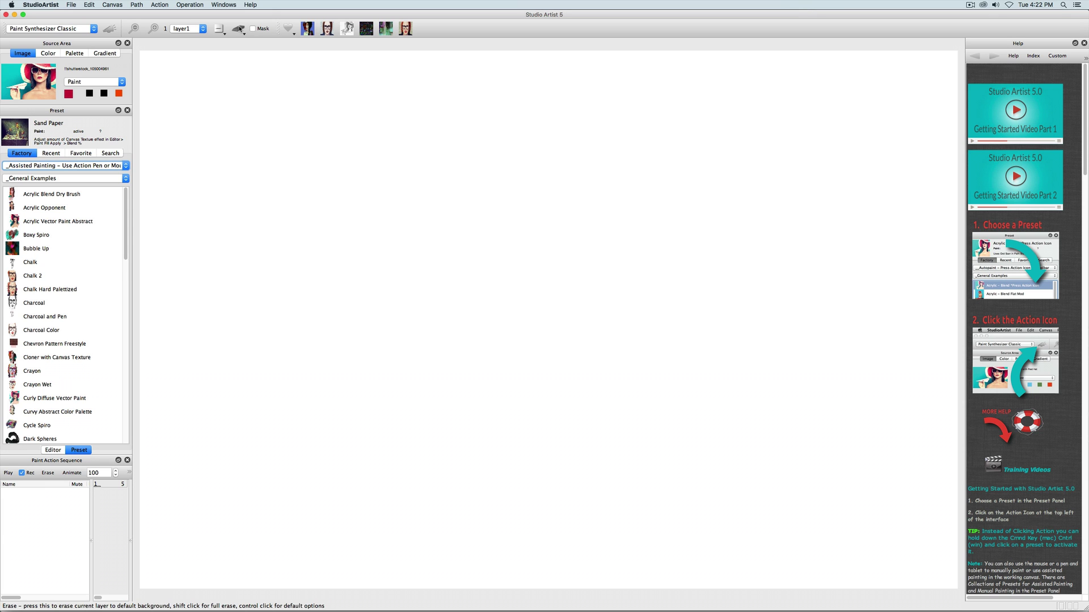
left_click(65, 178)
left_click(34, 187)
mouse_move(583, 204)
left_mouse_down()
mouse_move(732, 384)
mouse_move(746, 302)
mouse_move(613, 272)
mouse_move(479, 213)
mouse_move(852, 213)
mouse_move(754, 397)
mouse_move(661, 522)
mouse_move(510, 482)
mouse_move(329, 475)
left_mouse_up()
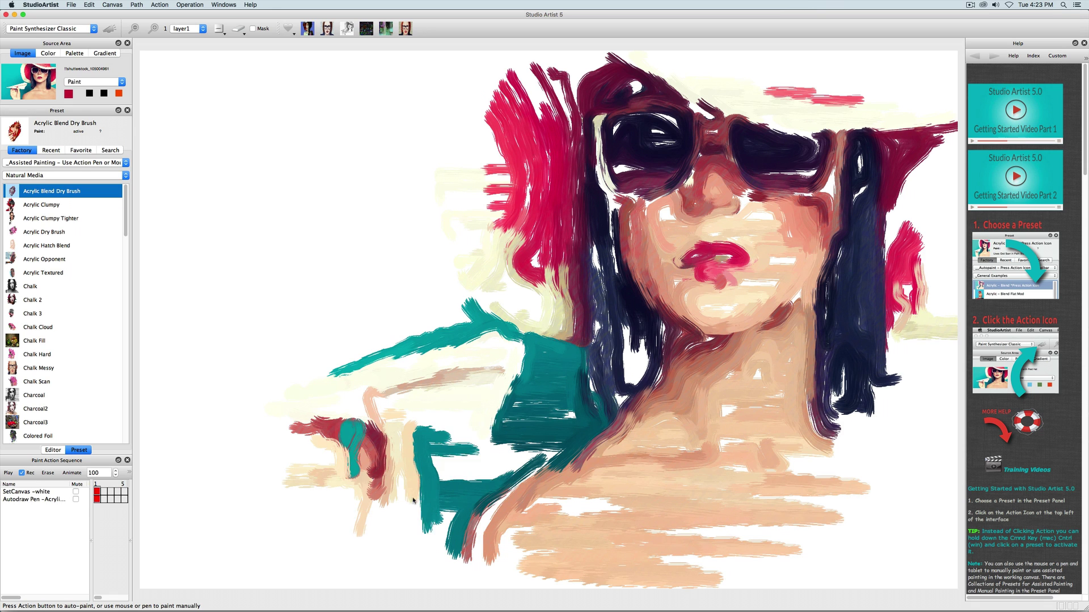
Paint over the portrait and background with Fans Color Palette from the Natural Media Vector category
left_click(66, 175)
left_click(56, 185)
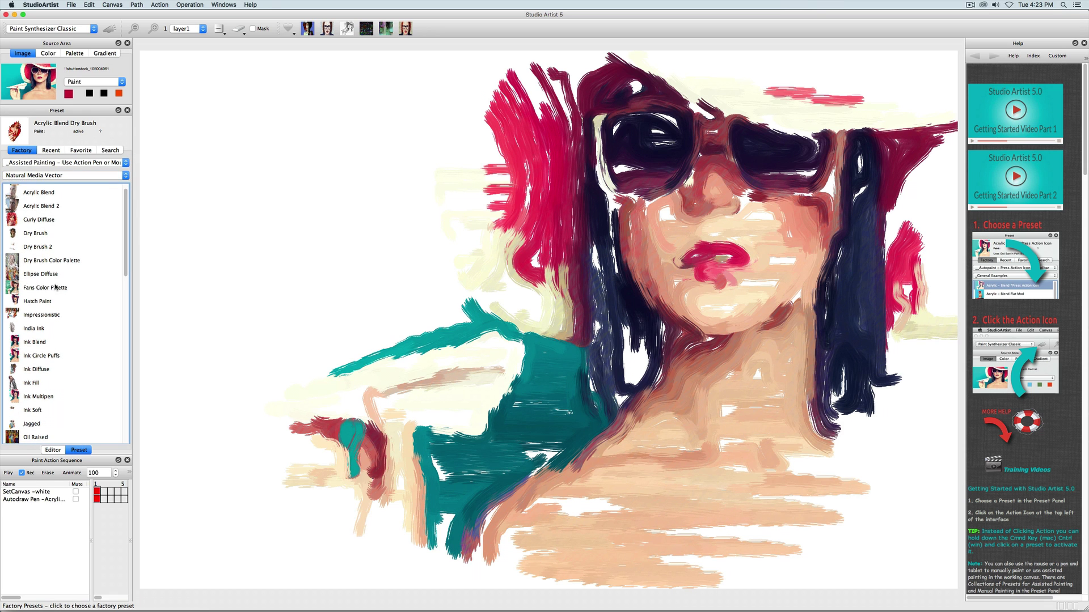
left_click(55, 287, "super")
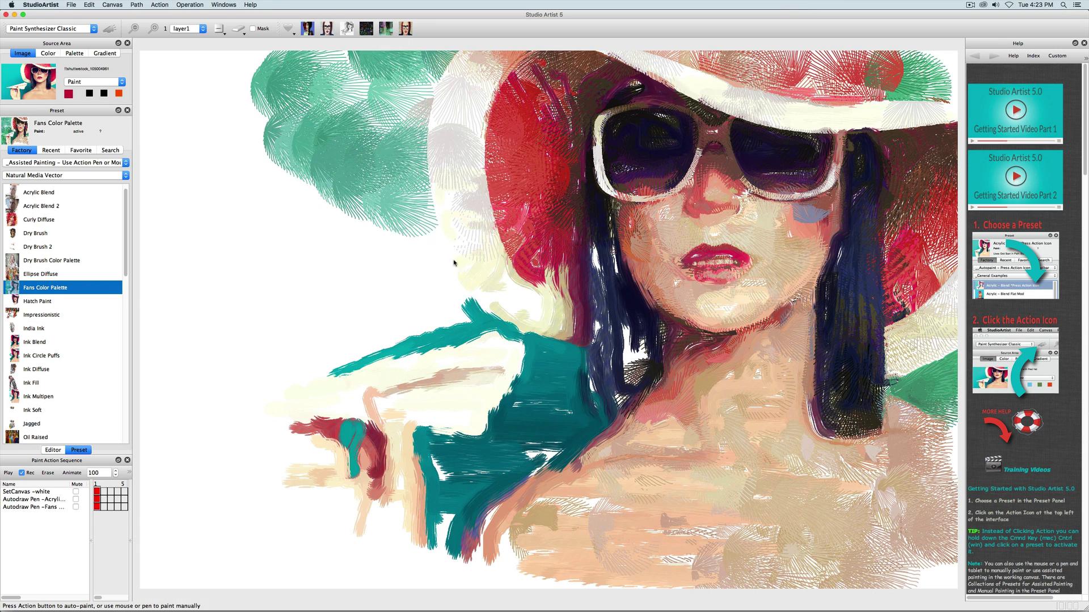
Add hatching over the painting with Hatch Fill from the Sketch category and play back the recorded action sequence
left_click(65, 176)
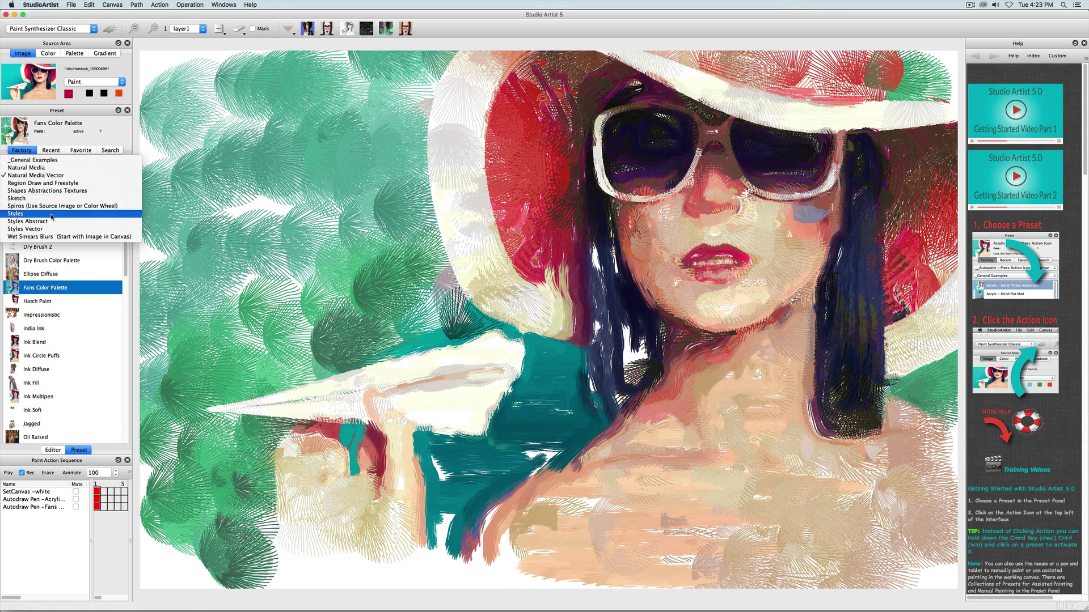
left_click(47, 199)
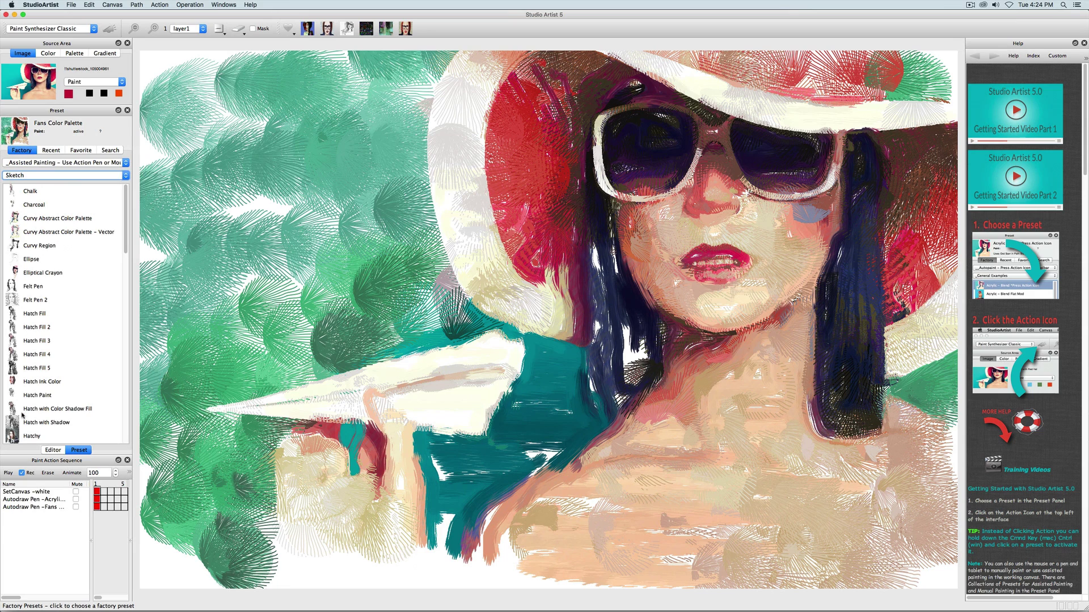
left_click(34, 313, "super")
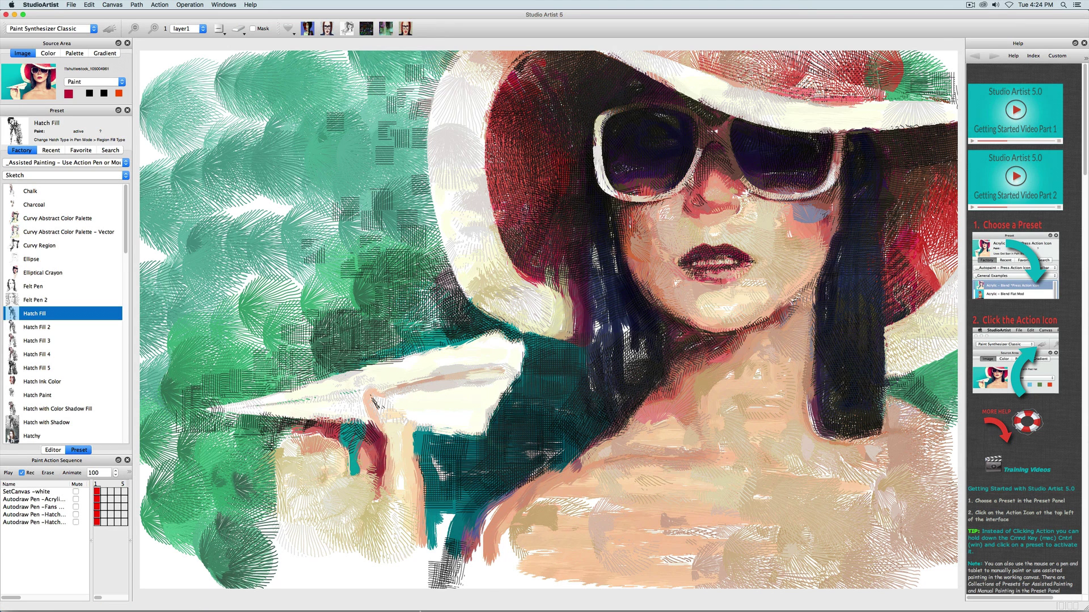
left_click(7, 476)
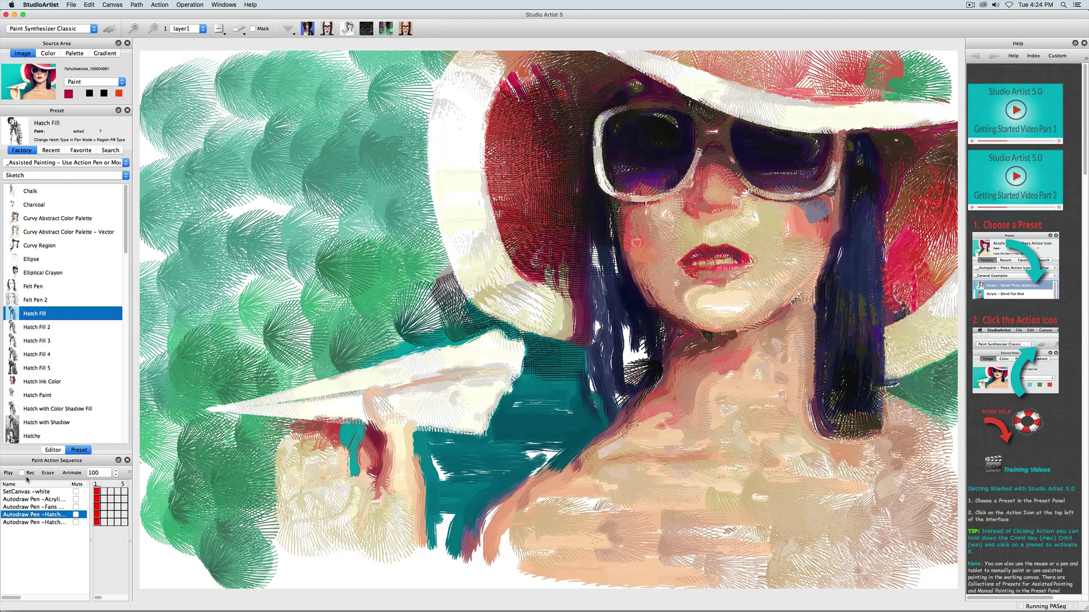
Export the paint action sequence as a preset named My PASeq2 in the Favorite folder's My Favorites category
left_click(71, 4)
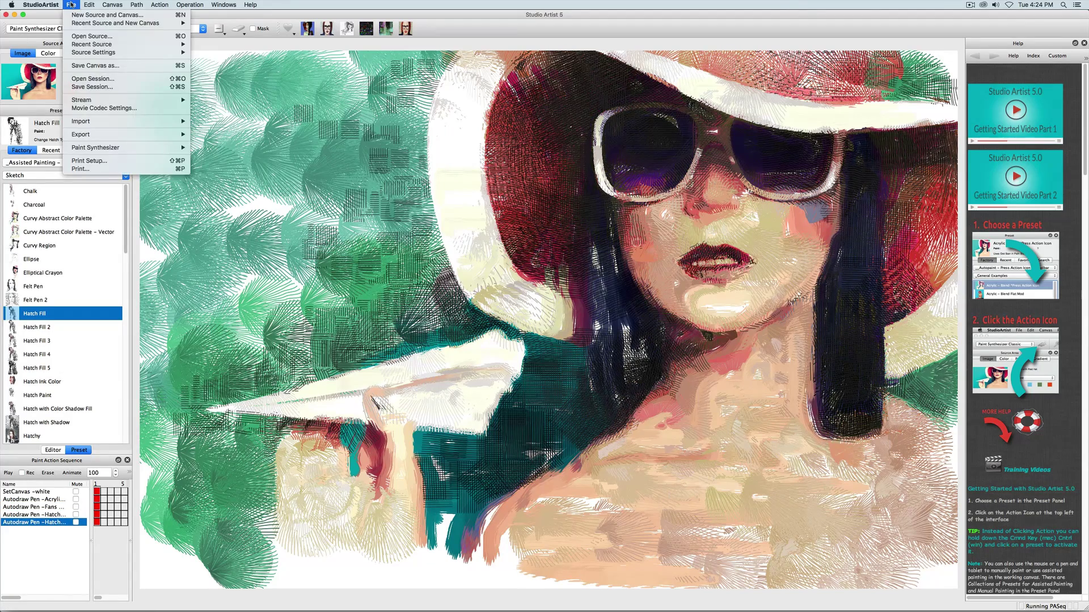
mouse_move(114, 135)
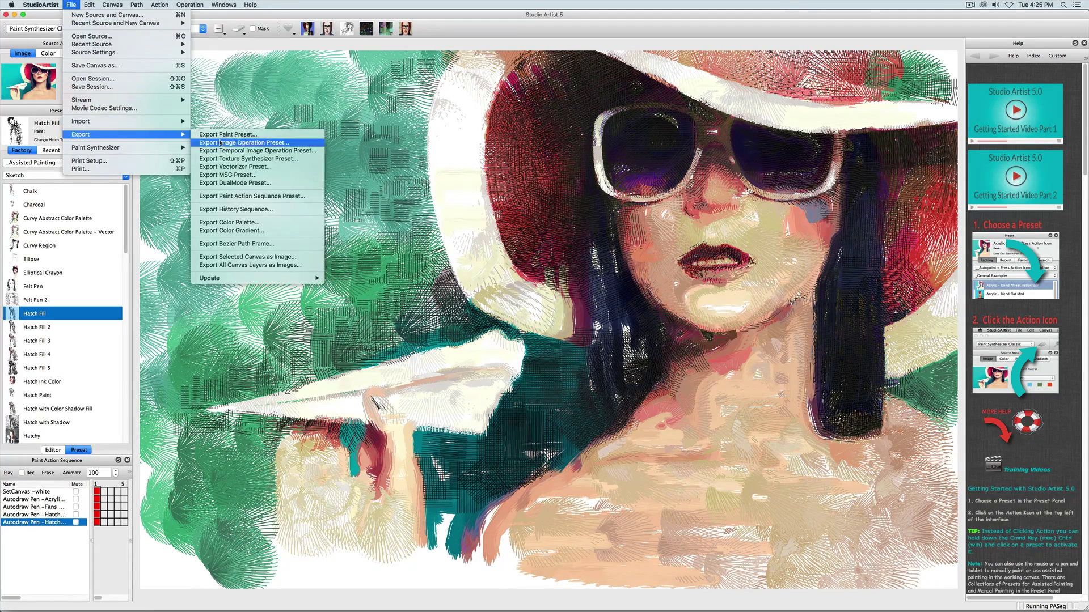
left_click(240, 195)
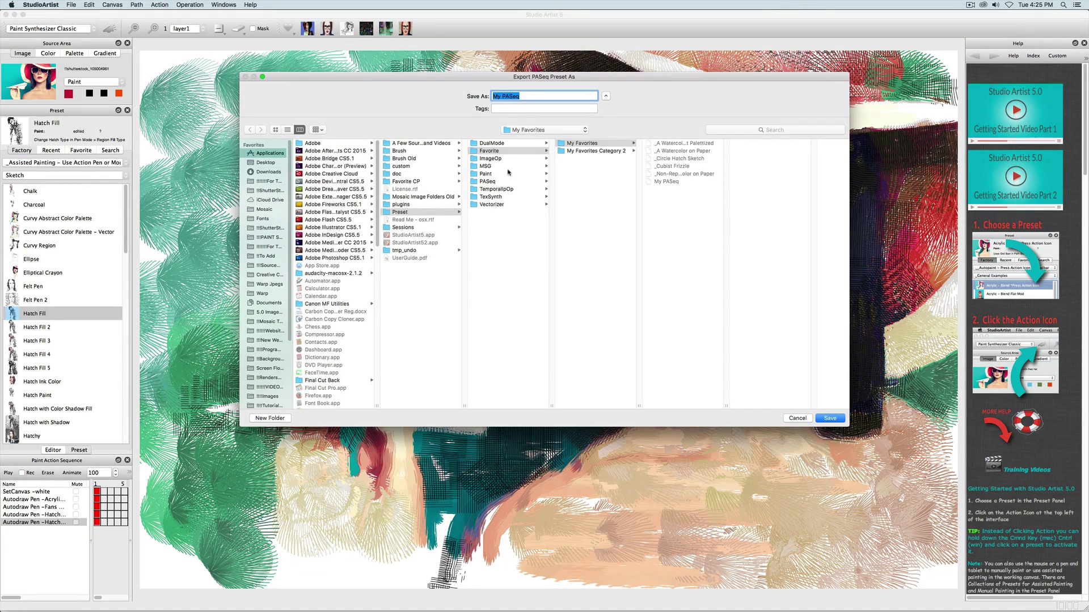
left_click(502, 151)
left_click(524, 97)
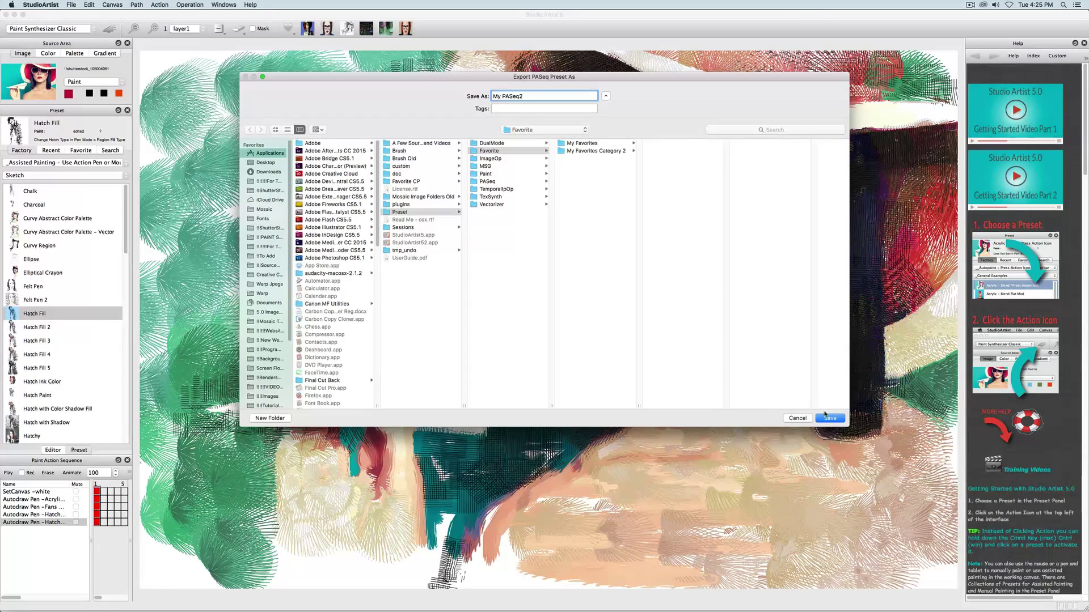
left_click(575, 143)
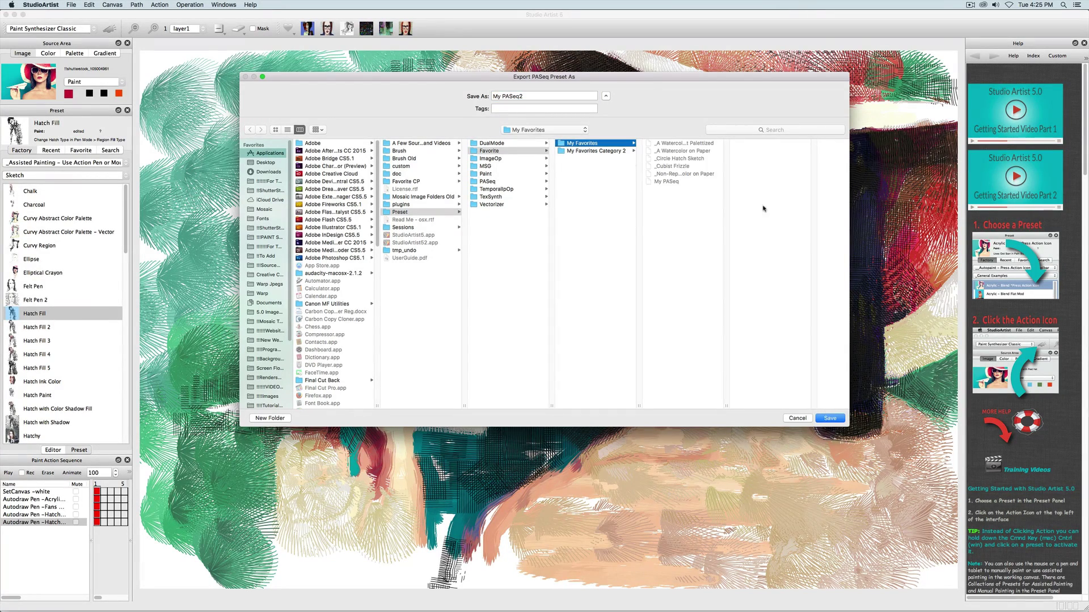
left_click(829, 418)
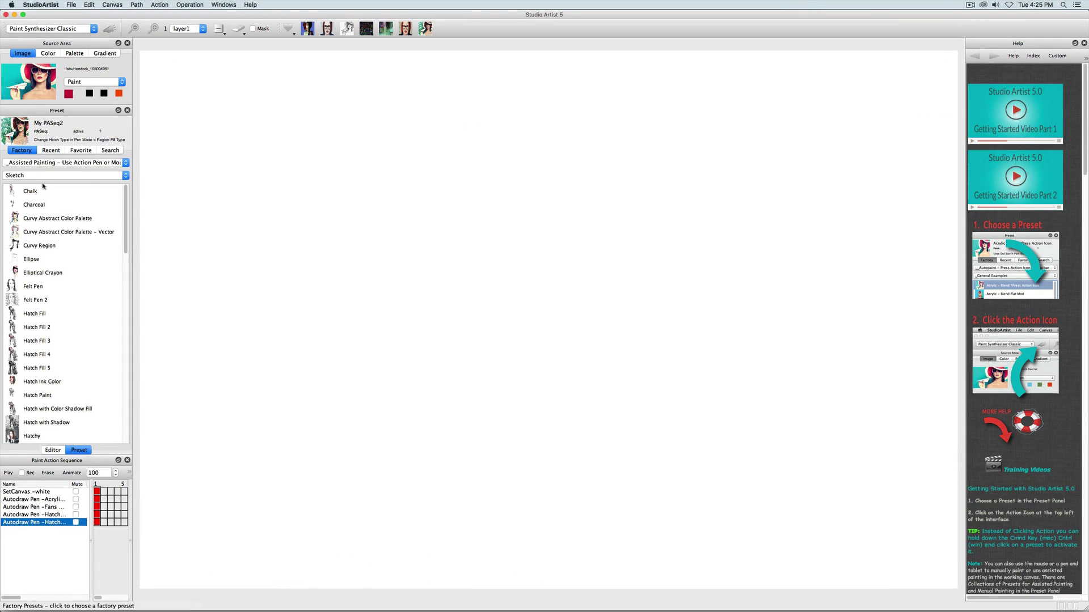
Paint on the blank canvas with the Cycle RGB and Jazzy presets from the Spiros (Use Source Image or Color Wheel) category
left_click(41, 175)
left_click(43, 183)
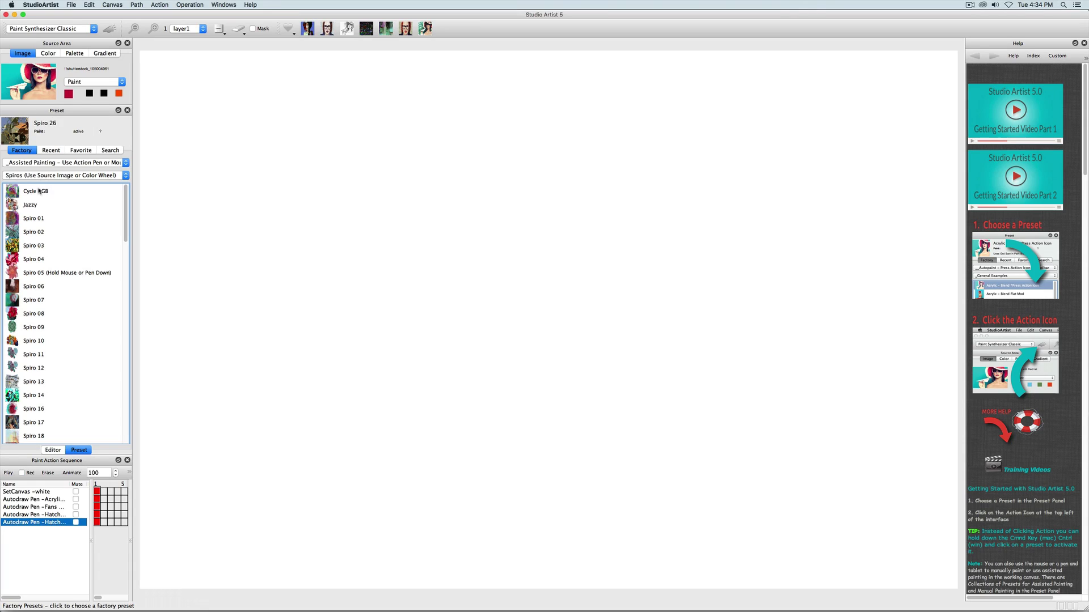
left_click(38, 192)
mouse_move(482, 158)
left_mouse_down()
mouse_move(602, 177)
mouse_move(723, 223)
mouse_move(735, 351)
mouse_move(613, 356)
mouse_move(611, 233)
mouse_move(418, 279)
mouse_move(263, 267)
mouse_move(297, 220)
mouse_move(706, 330)
mouse_move(839, 335)
left_mouse_up()
left_click(33, 205)
mouse_move(221, 61)
left_mouse_down()
mouse_move(613, 219)
mouse_move(793, 332)
mouse_move(399, 342)
mouse_move(301, 278)
left_mouse_up()
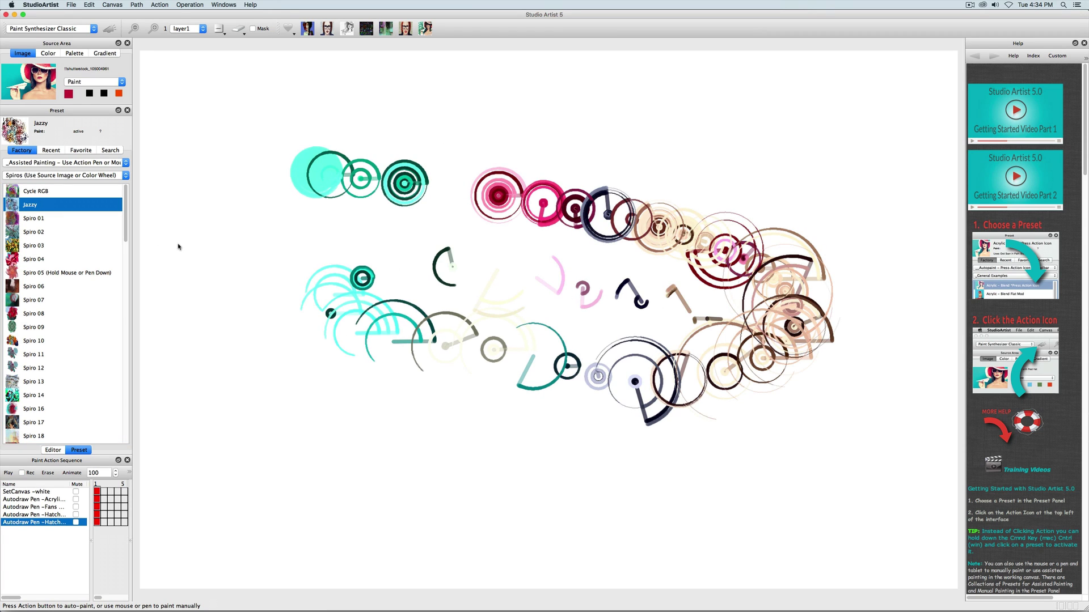
Paint spiro patterns across the canvas with the Spiro 09 and Spiro 26 presets
left_click(34, 326)
mouse_move(432, 227)
left_mouse_down()
mouse_move(486, 216)
mouse_move(775, 285)
mouse_move(486, 474)
mouse_move(482, 318)
mouse_move(536, 236)
left_mouse_up()
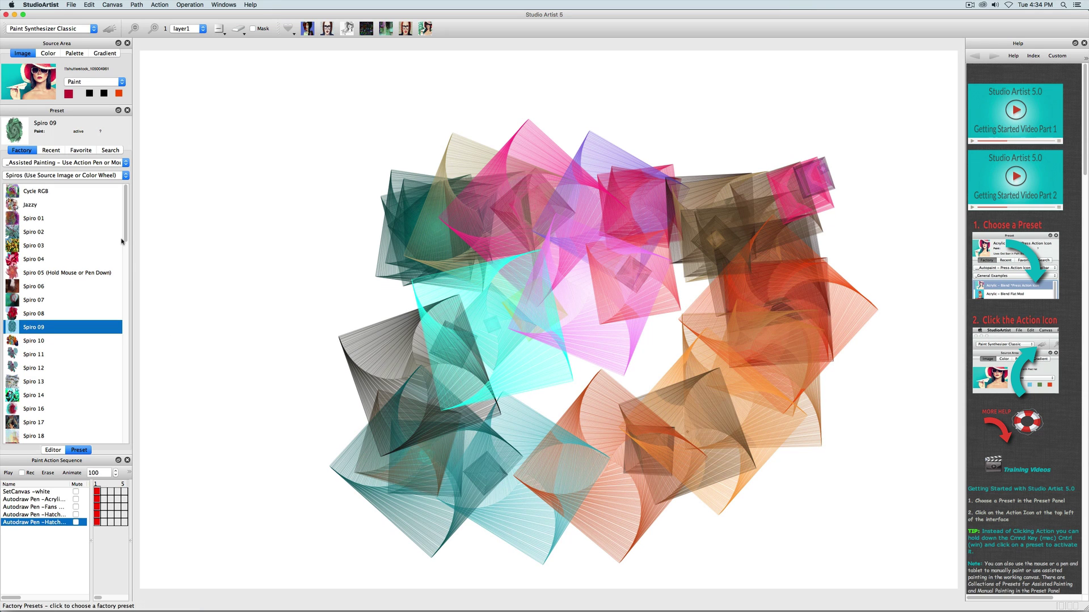
scroll(126, 237, "down", 10)
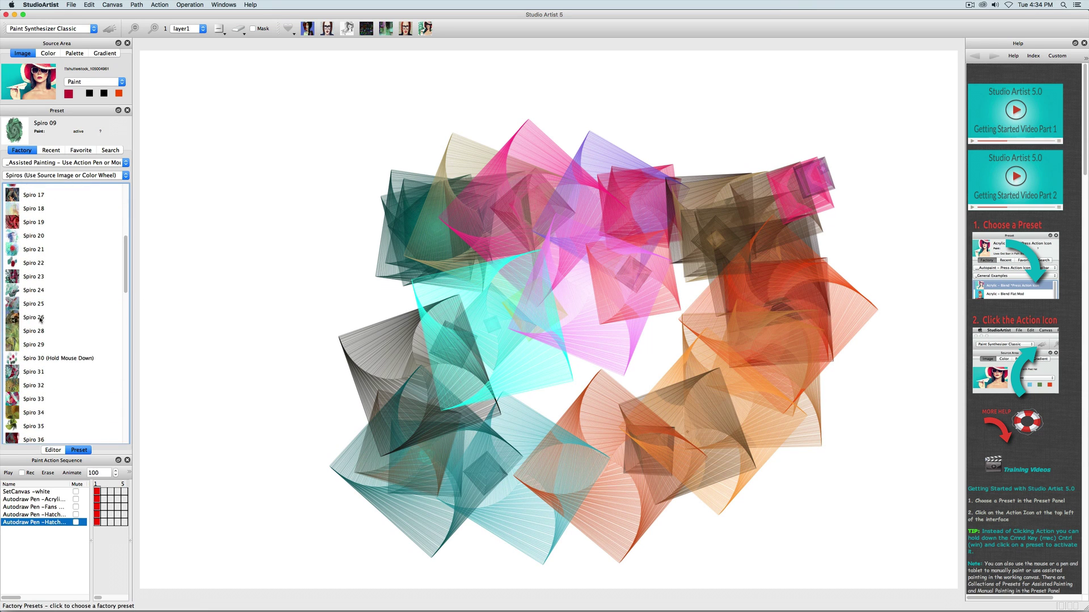
left_click(34, 318)
mouse_move(499, 221)
left_mouse_down()
mouse_move(586, 221)
mouse_move(763, 330)
mouse_move(502, 445)
left_mouse_up()
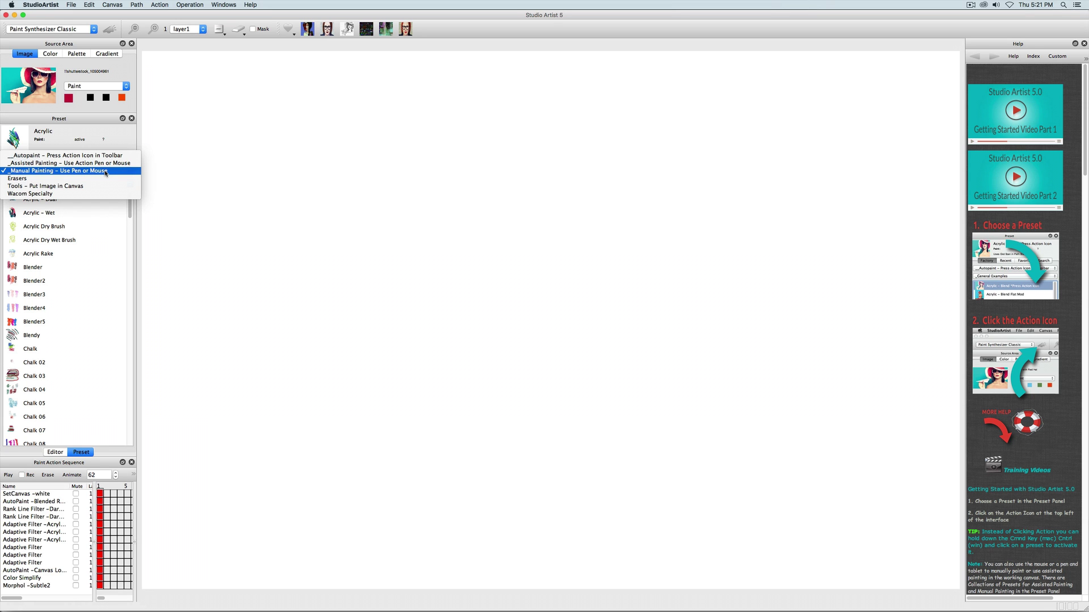
Paint five diagonal strokes with cd_acrylic_01 from the Manual Painting collection's CD - Natural Media category
left_click(105, 171)
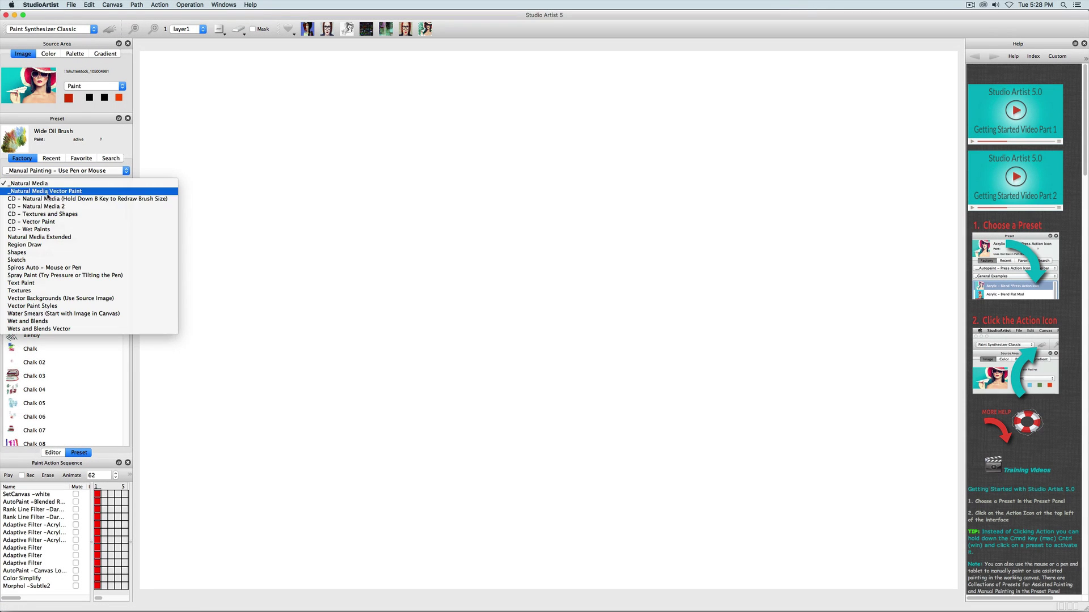
left_click(49, 199)
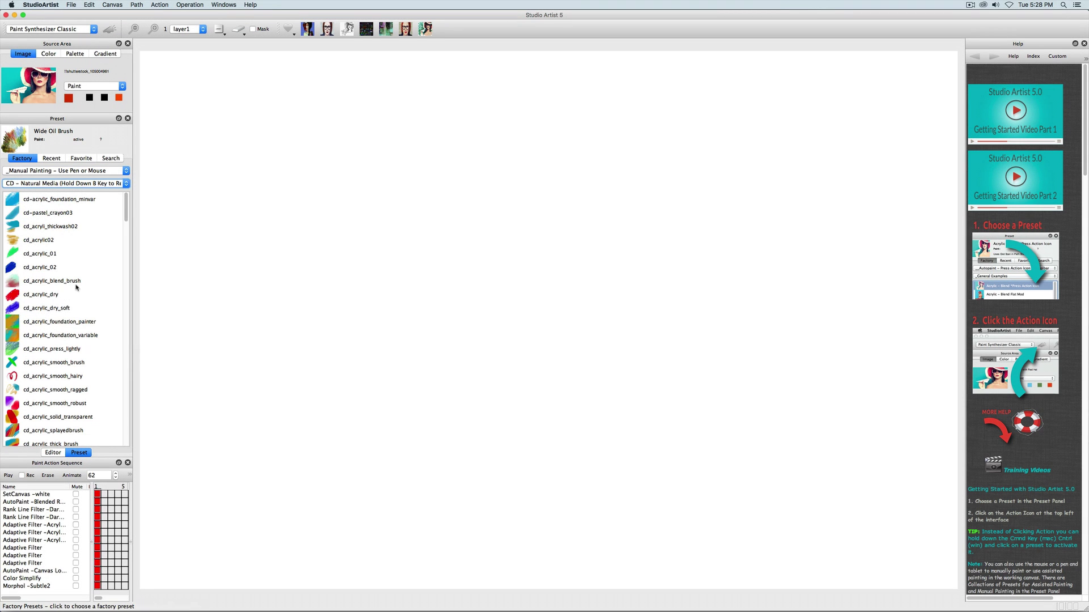
left_click(39, 254)
left_click_drag(408, 207, 596, 347)
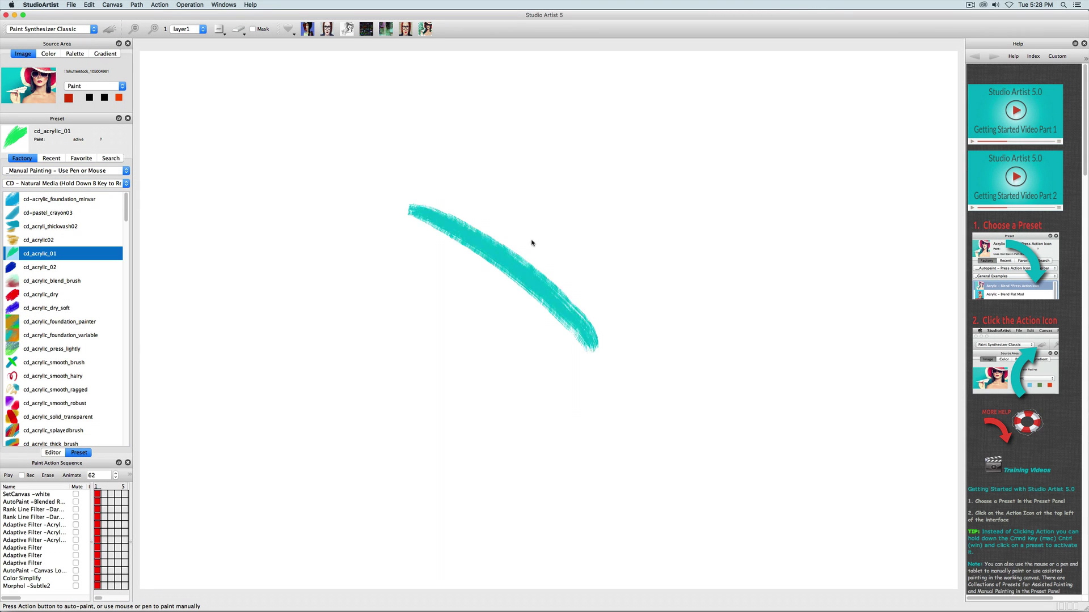
left_click_drag(515, 192, 661, 315)
left_click_drag(324, 299, 571, 408)
left_click_drag(322, 216, 526, 327)
left_click_drag(528, 223, 675, 388)
Blend the two teal strokes with the cd_acrylic_blend_brush preset
left_click(55, 284)
left_click_drag(416, 311, 570, 394)
mouse_move(599, 323)
left_mouse_down()
mouse_move(416, 203)
mouse_move(596, 317)
left_mouse_up()
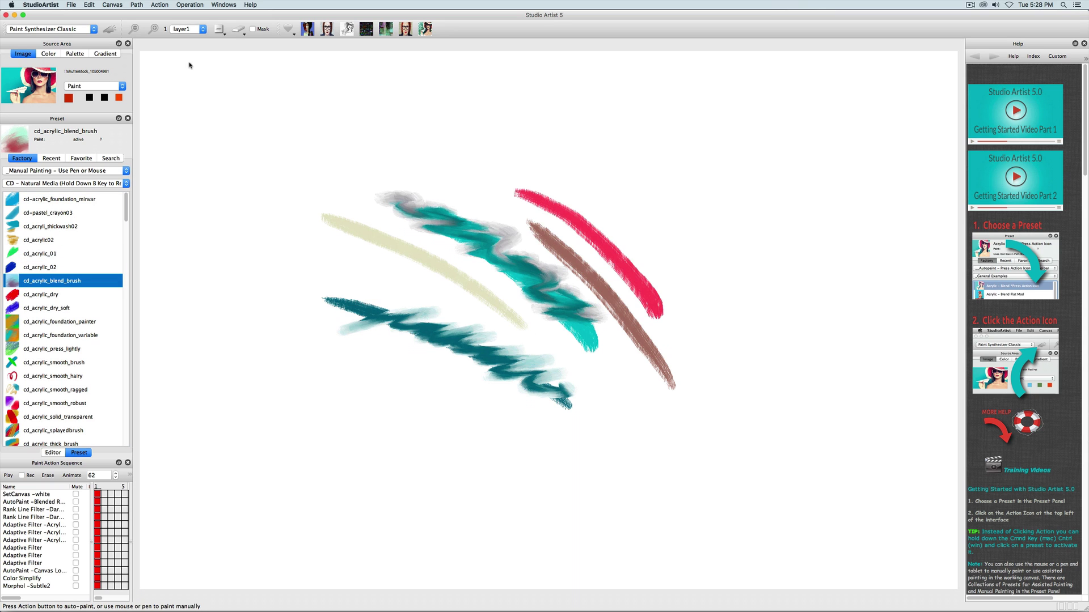
Paint ink splatter strokes with the Ink - Splat 03 and Ink - Splat 04 presets from the _Natural Media category
left_click(93, 183)
left_click(62, 169)
scroll(28, 336, "down", 10)
left_click(35, 303, "super")
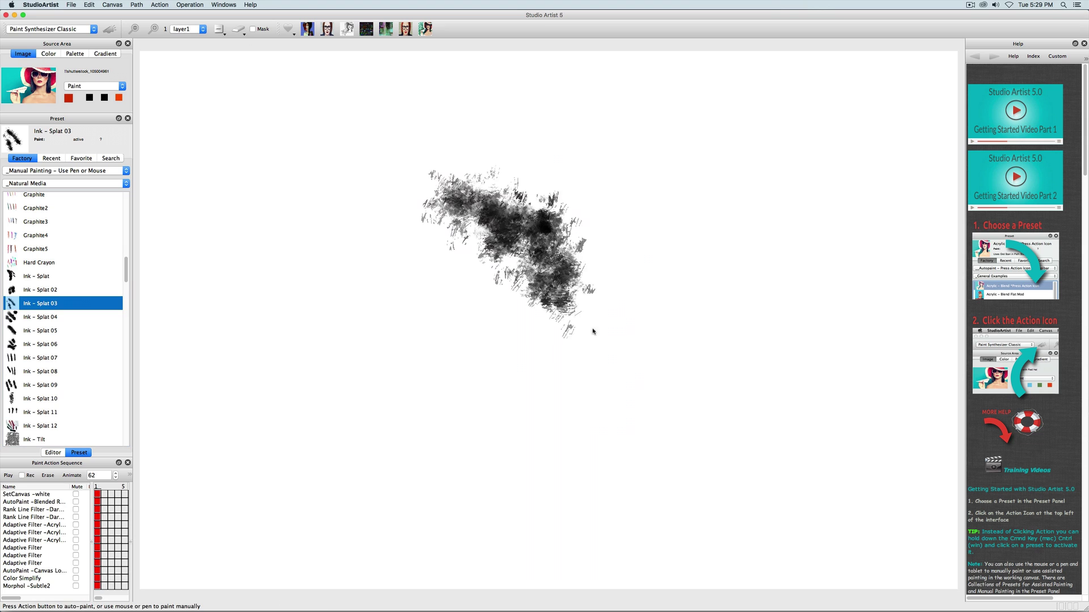
left_click(37, 318, "super")
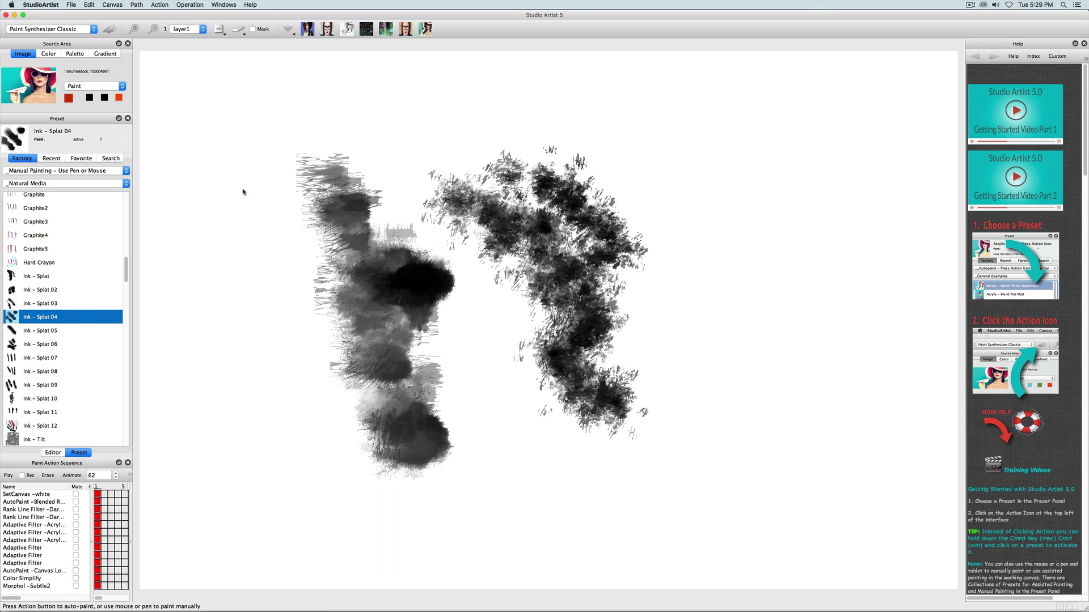
Paint on the cleared canvas with Crazy Pen 2 from the Natural Media Extended category
left_click(68, 183)
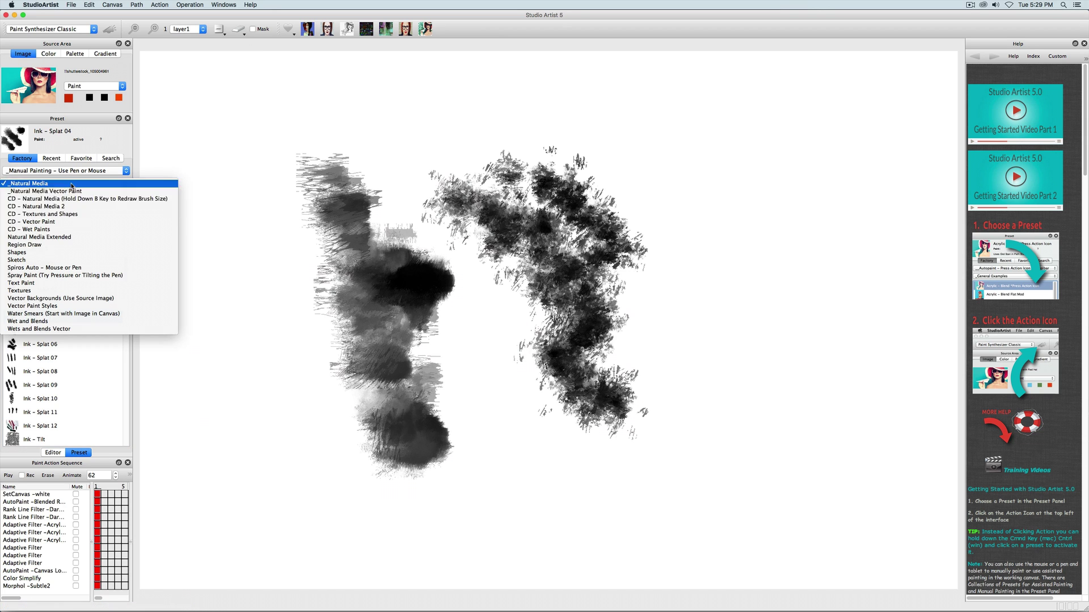
left_click(56, 234)
left_click(38, 376, "super")
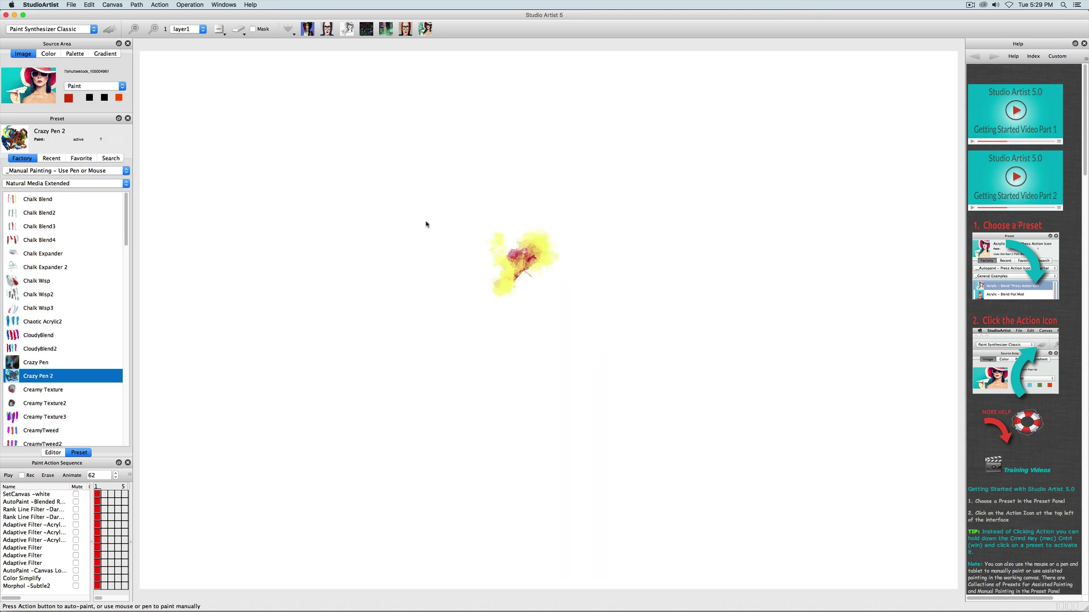
Paint freehand strokes with the Butterflies and Polygon presets from the Shapes category
left_click(68, 183)
left_click(120, 284)
left_click(38, 282, "super")
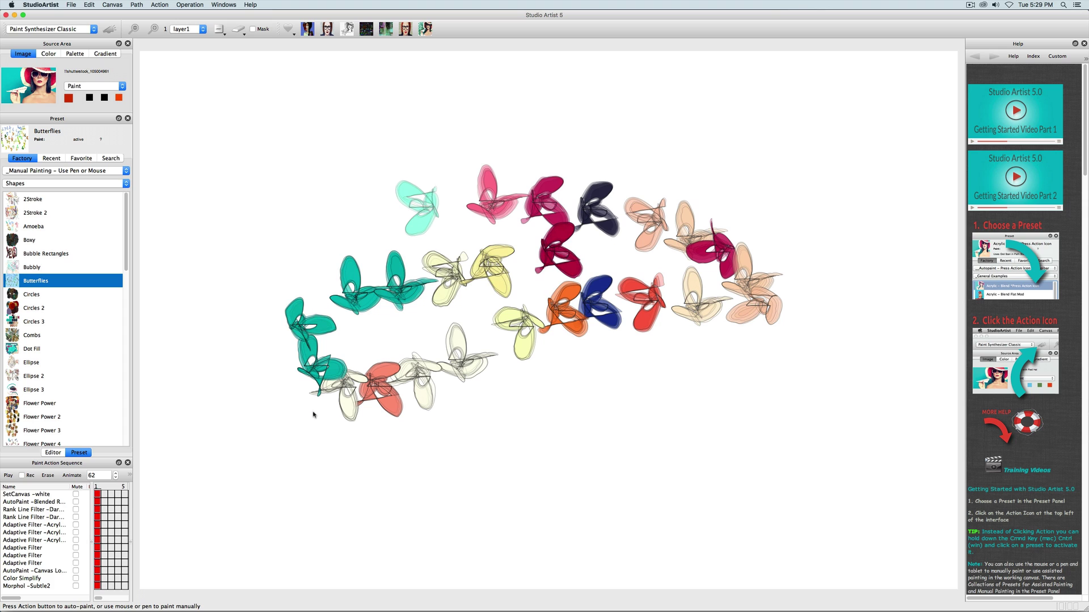
scroll(62, 317, "down", 12)
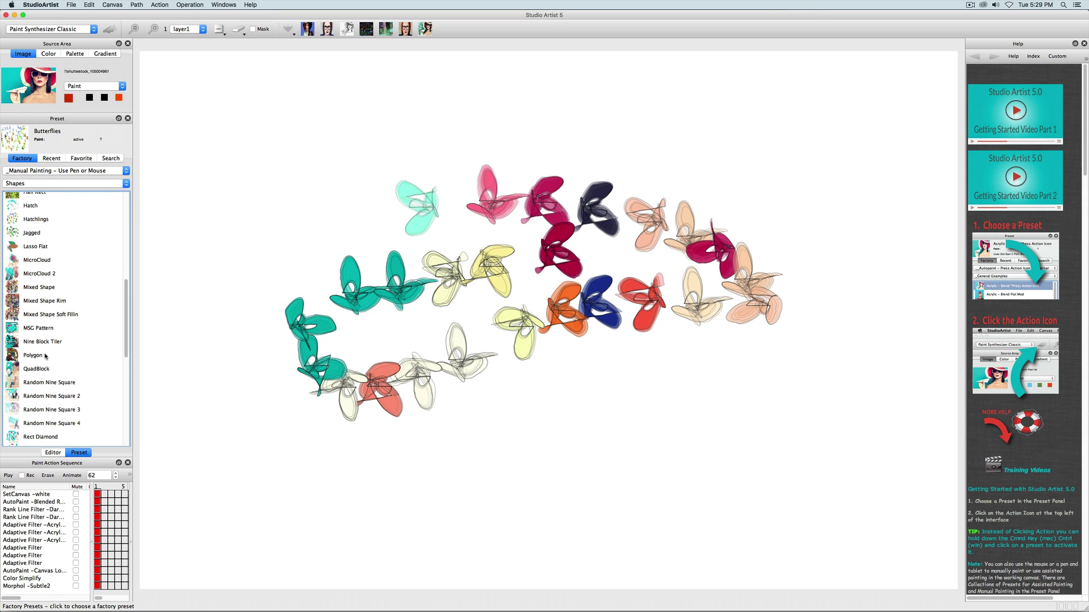
left_click(34, 355, "super")
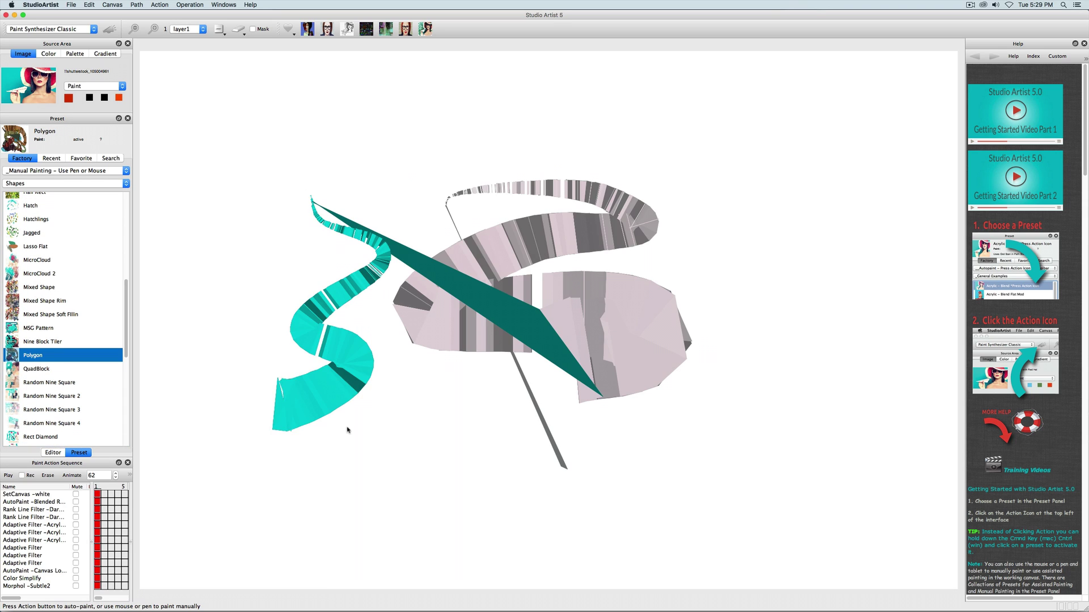
Paint overlapping squares with the QuadBlock preset, and switch the preset category to Wets and Blends Vector
left_click(35, 369, "super")
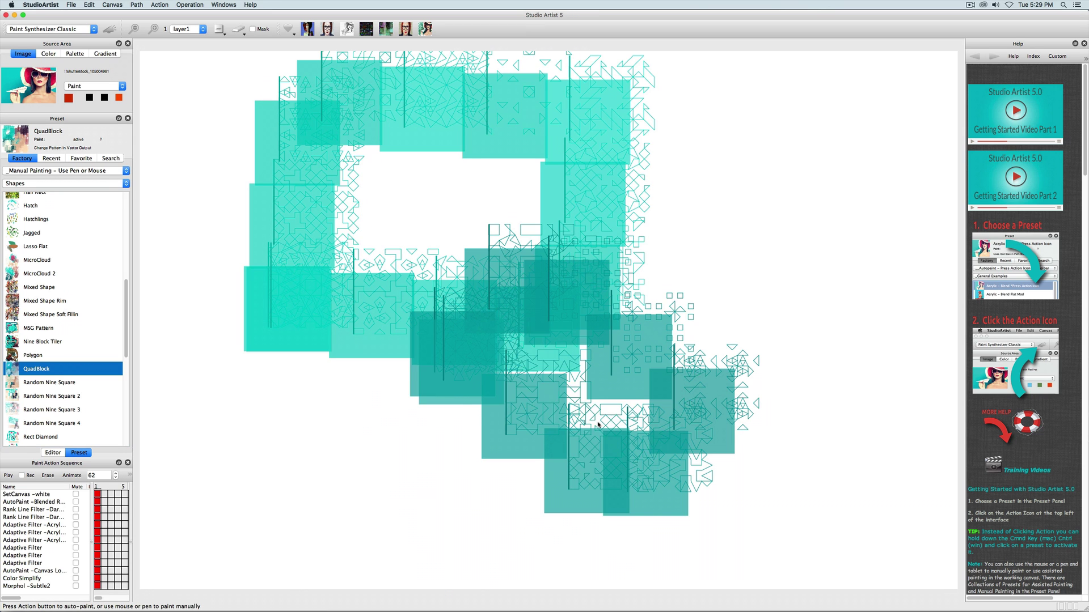
left_click(65, 183)
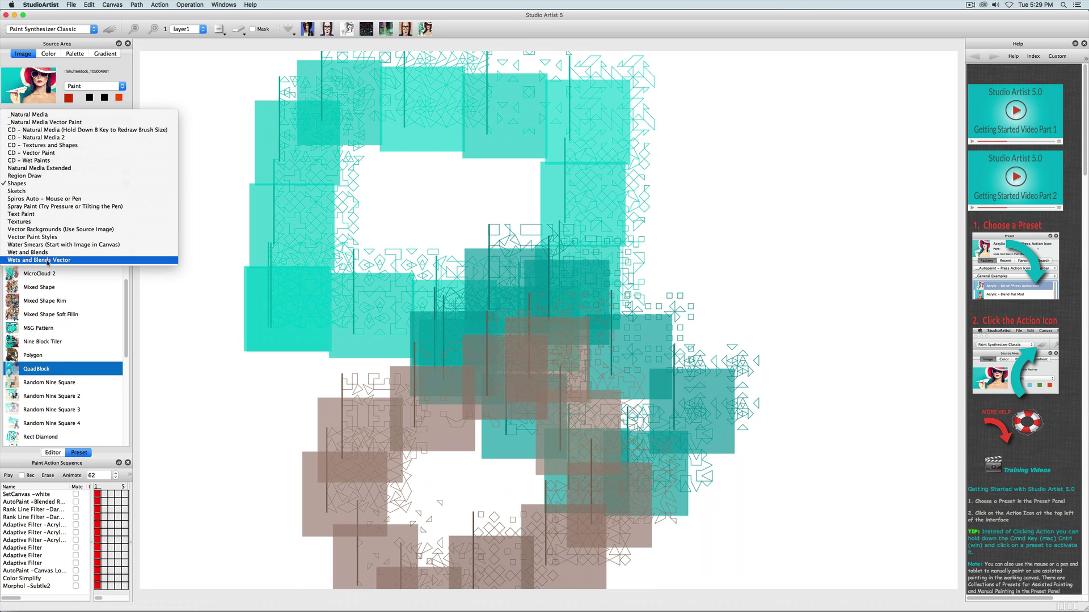
left_click(49, 262)
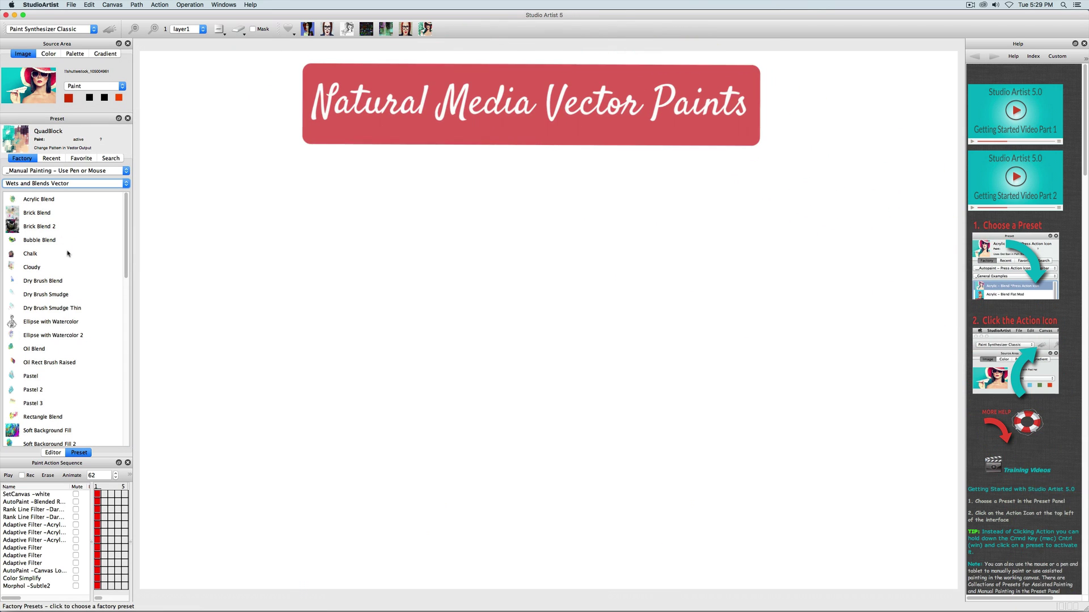
Paint a patch in the middle of the canvas with the Chalk preset and one beside it with Thatch Blend
left_click(66, 253)
mouse_move(474, 229)
left_mouse_down()
mouse_move(543, 319)
mouse_move(493, 202)
mouse_move(469, 345)
mouse_move(408, 252)
mouse_move(396, 374)
left_mouse_up()
scroll(85, 318, "down", 8)
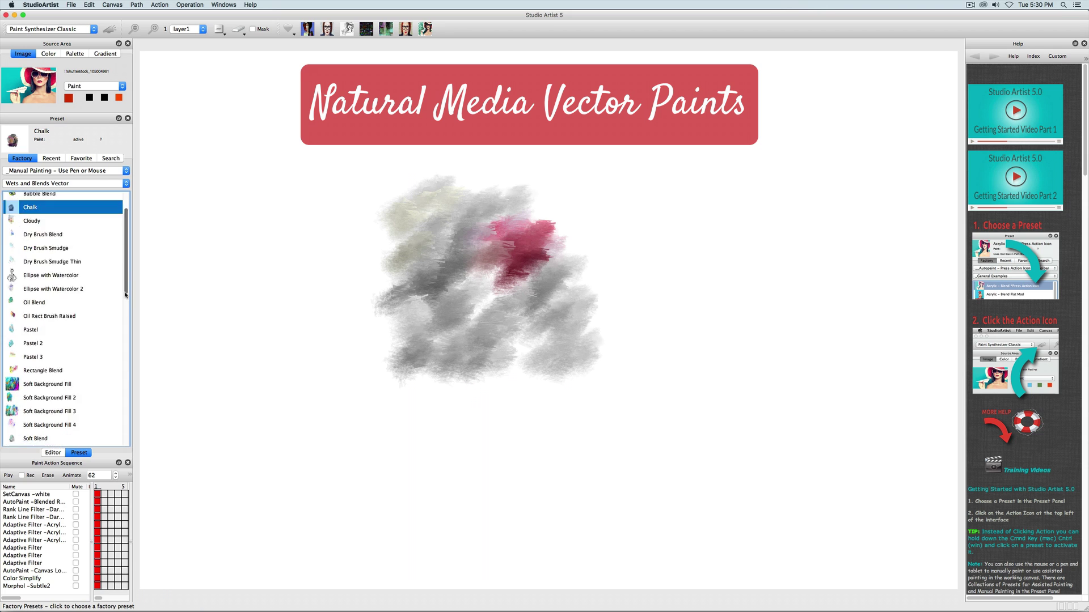
left_click(55, 342)
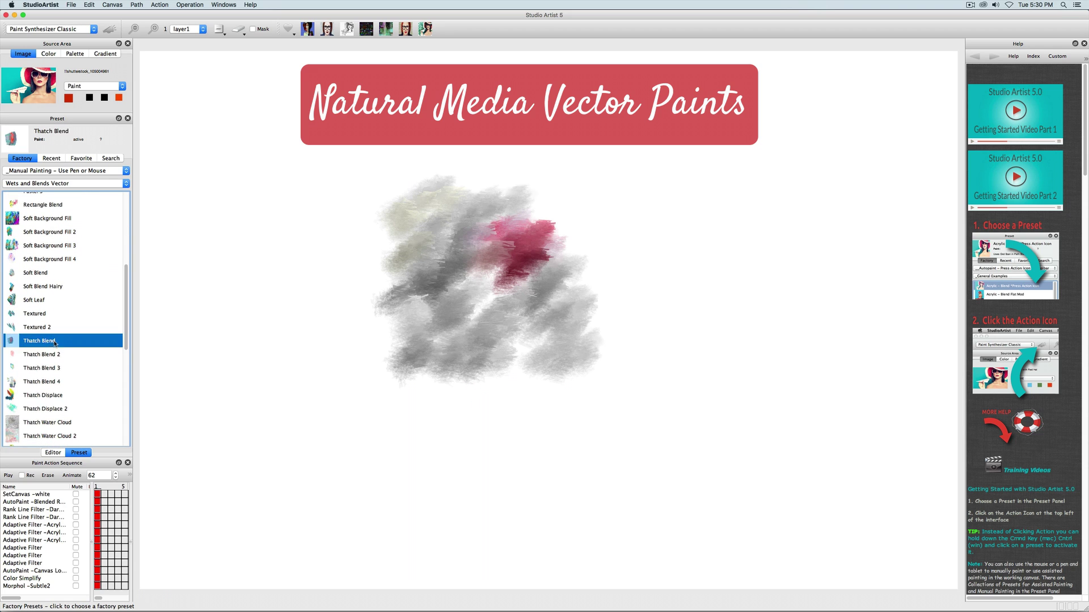
mouse_move(334, 222)
left_mouse_down()
mouse_move(283, 291)
mouse_move(322, 189)
mouse_move(326, 309)
mouse_move(337, 238)
mouse_move(340, 356)
mouse_move(329, 248)
mouse_move(319, 273)
left_mouse_up()
Paint broad yellow-green and red strokes with the Wide Oil Brush preset, using solid colors picked from the color wheel
scroll(126, 450, "down", 10)
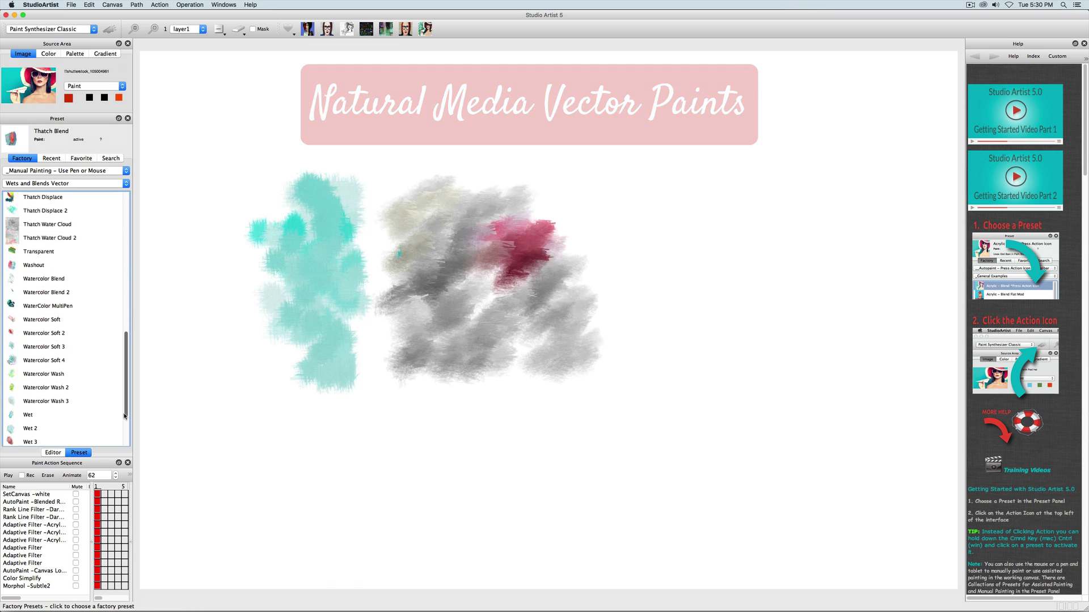
left_click(50, 427)
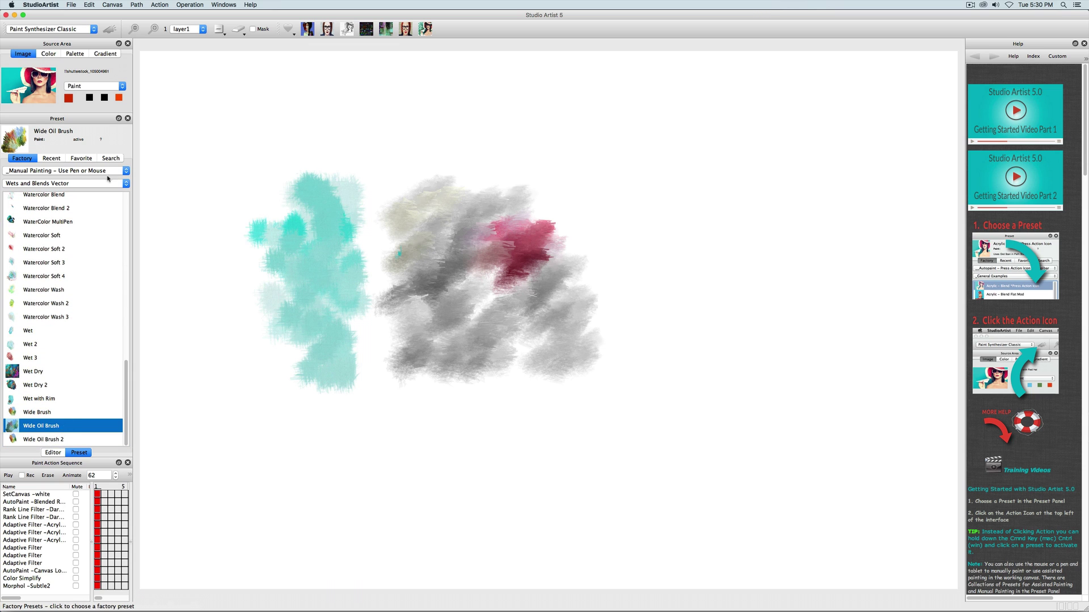
left_click(48, 53)
left_click(51, 72)
mouse_move(567, 110)
left_mouse_down()
mouse_move(683, 308)
mouse_move(577, 107)
mouse_move(465, 74)
left_mouse_up()
left_click(32, 64)
left_click_drag(403, 131, 250, 170)
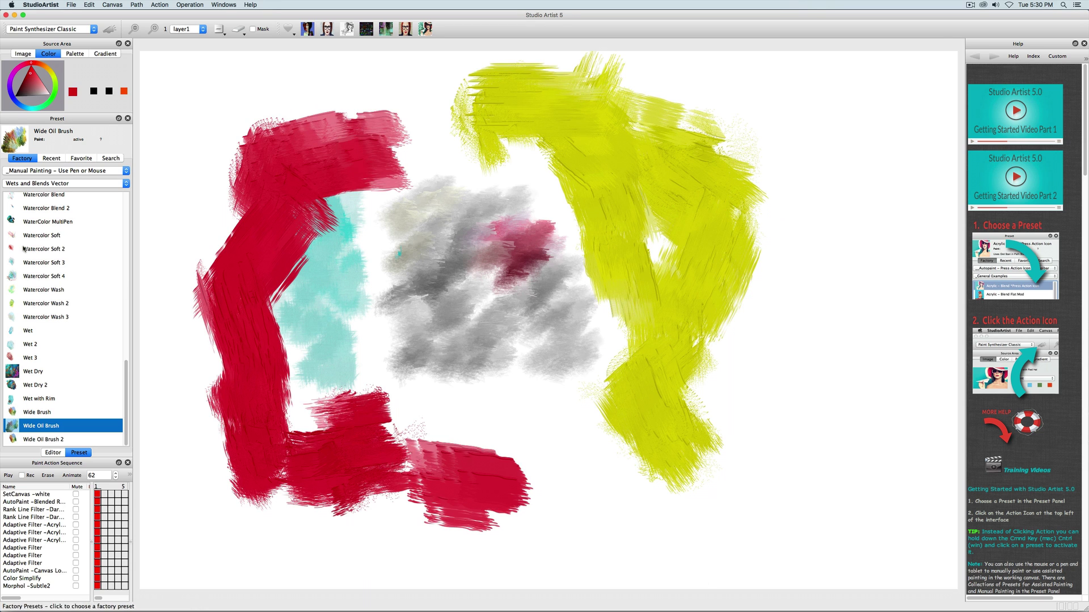
Paint with the Streaming spray 1 preset from the Spray Paint category, taking colors from the source image
left_click(63, 183)
left_click(50, 132)
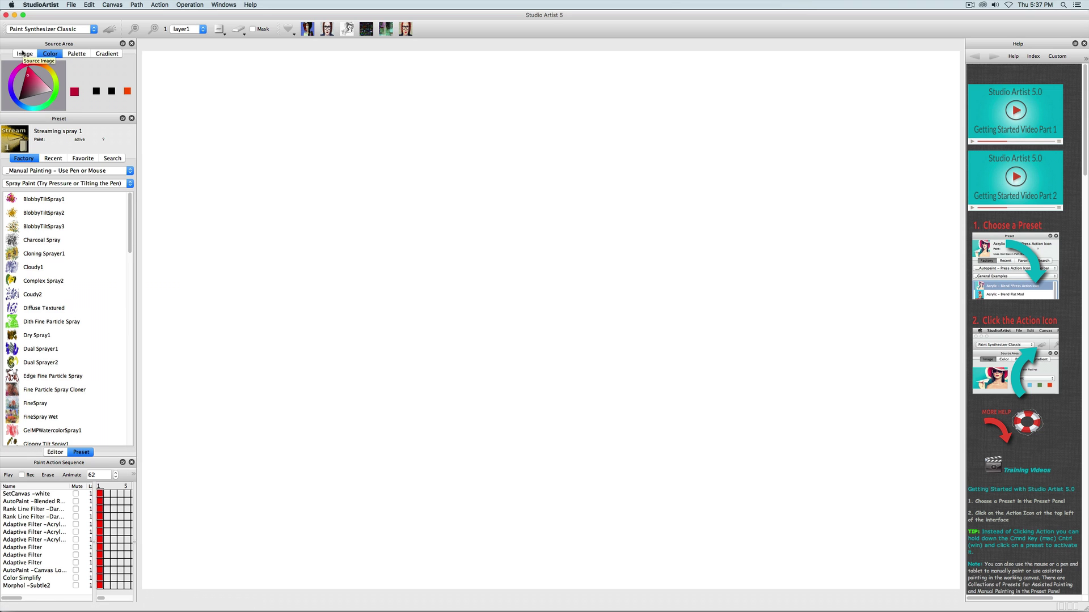
scroll(81, 345, "down", 20)
left_click(61, 302)
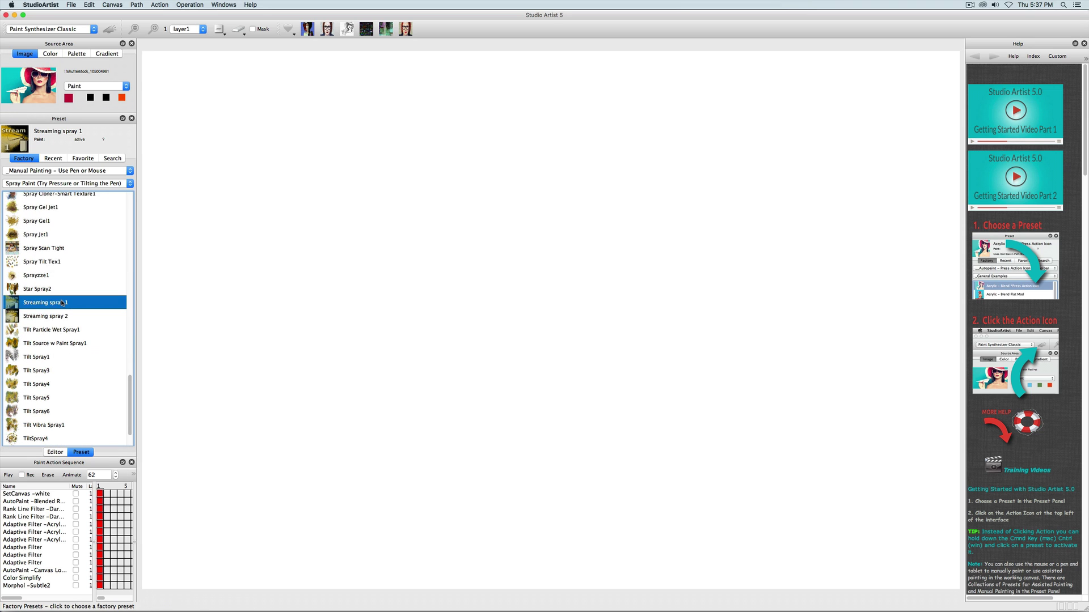
mouse_move(542, 252)
left_mouse_down()
mouse_move(535, 286)
mouse_move(581, 331)
mouse_move(568, 325)
mouse_move(591, 323)
mouse_move(581, 330)
mouse_move(595, 346)
mouse_move(543, 343)
mouse_move(463, 262)
mouse_move(475, 313)
left_mouse_up()
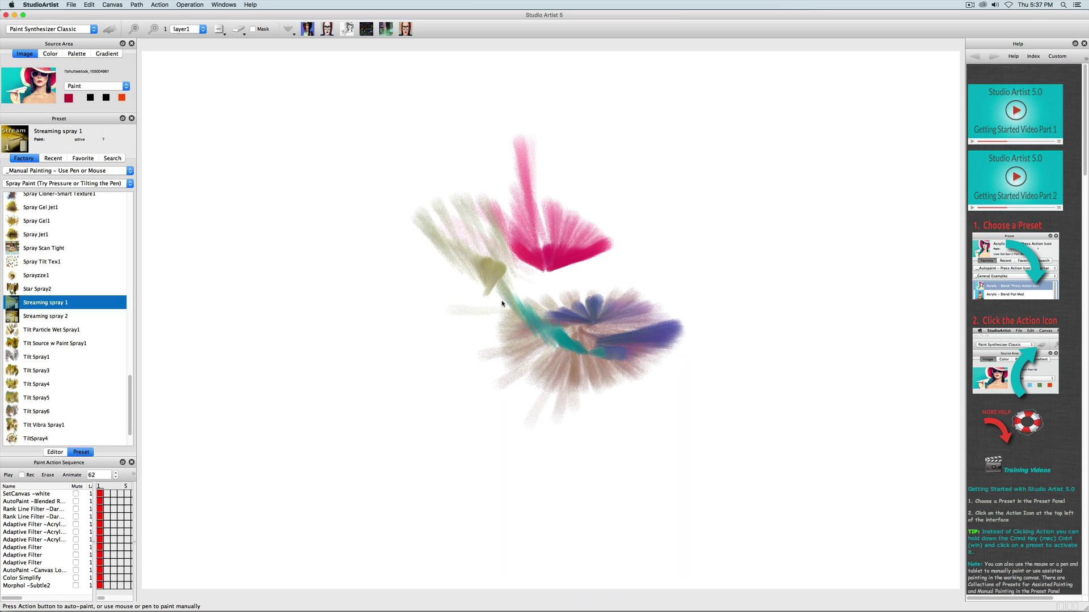
Erase the canvas and spray pink and yellow-green strokes with Streaming spray 1, using solid source colors
left_click(50, 53)
key("super+e")
mouse_move(520, 152)
left_mouse_down()
mouse_move(574, 287)
mouse_move(593, 284)
left_mouse_up()
left_click(52, 72)
mouse_move(482, 168)
left_mouse_down()
mouse_move(500, 279)
mouse_move(535, 241)
left_mouse_up()
Spray one stroke with the palette as color source and another with the gradient as color source
left_click(77, 53)
mouse_move(419, 184)
left_mouse_down()
mouse_move(432, 177)
mouse_move(446, 215)
mouse_move(430, 238)
left_mouse_up()
left_click(104, 54)
mouse_move(567, 165)
left_mouse_down()
mouse_move(608, 306)
mouse_move(595, 335)
left_mouse_up()
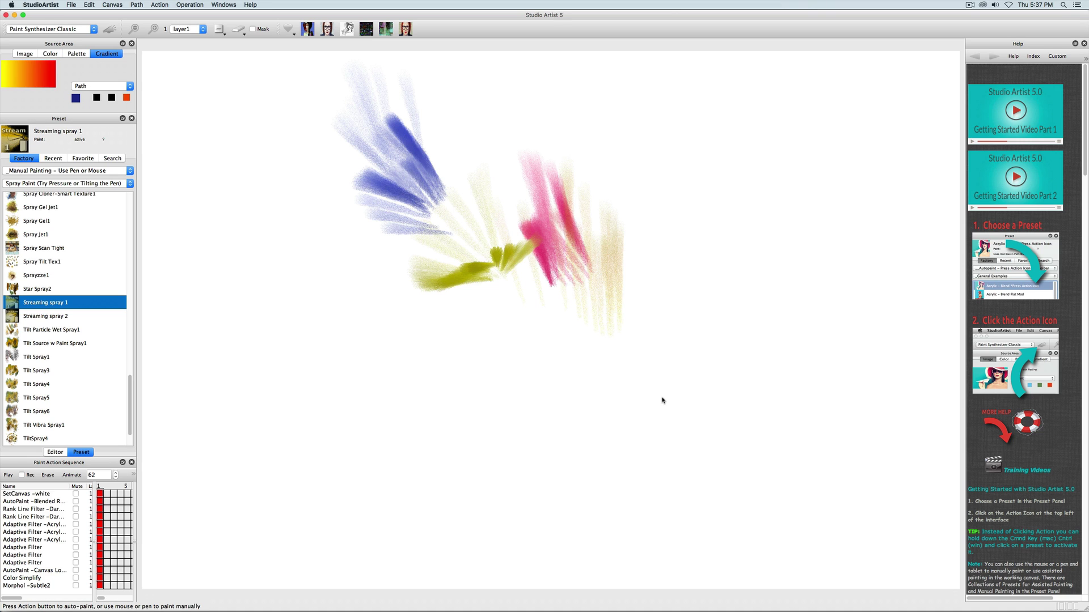
Erase the canvas and paint two thin teal strokes with the Blender3 preset from the _Natural Media category
left_click(238, 29)
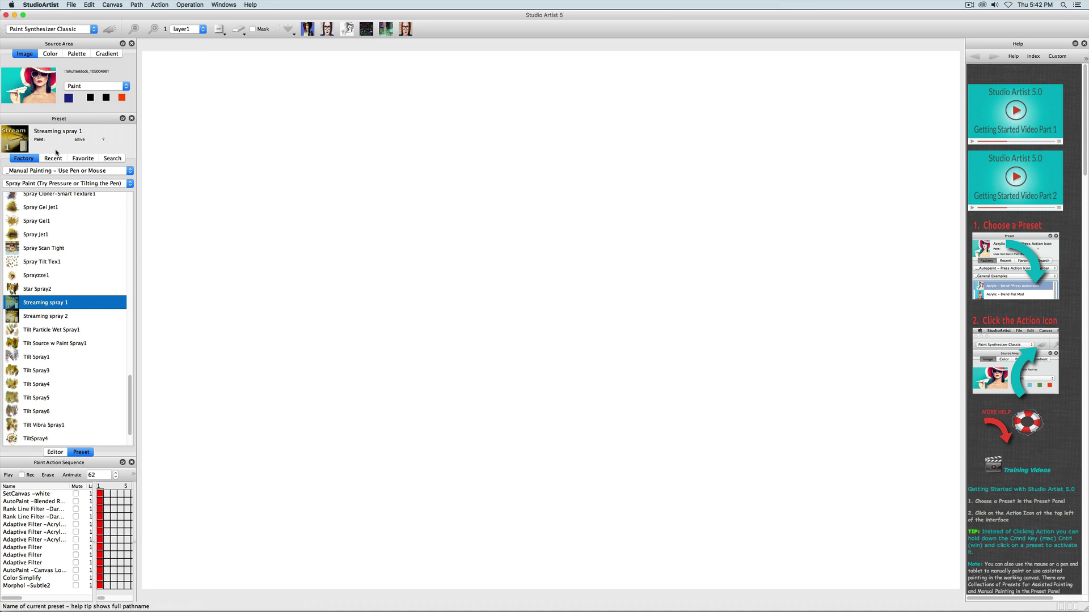
left_click(68, 183)
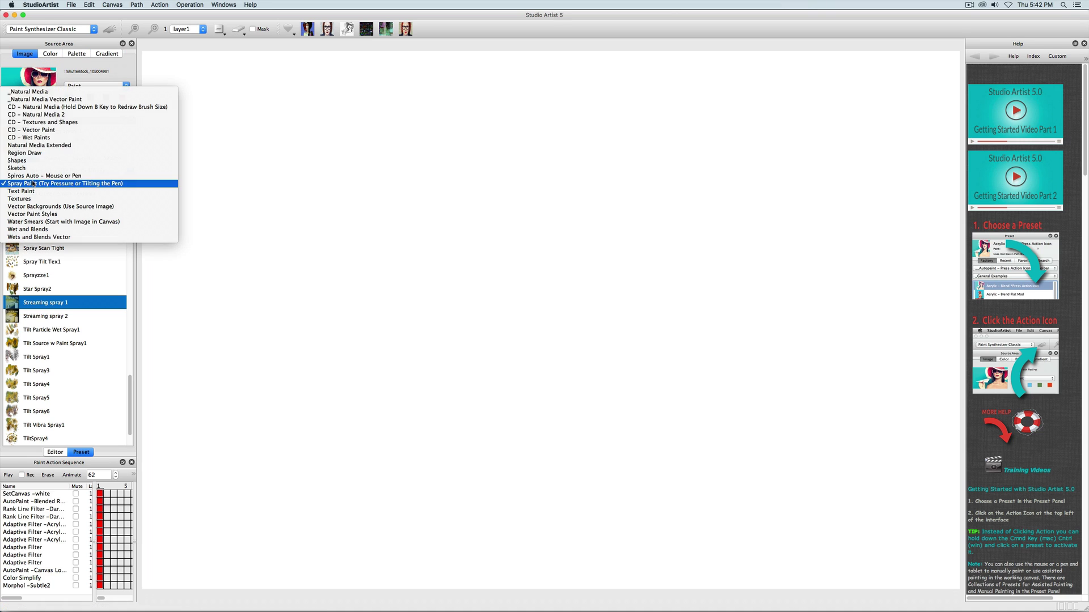
left_click(48, 92)
left_click_drag(312, 263, 622, 265)
left_click_drag(345, 292, 549, 285)
Draw a larger brush size on the canvas and paint wide teal and pale yellow strokes with Blender3
left_click_drag(274, 423, 296, 419)
left_click_drag(271, 353, 596, 338)
left_click_drag(287, 405, 661, 374)
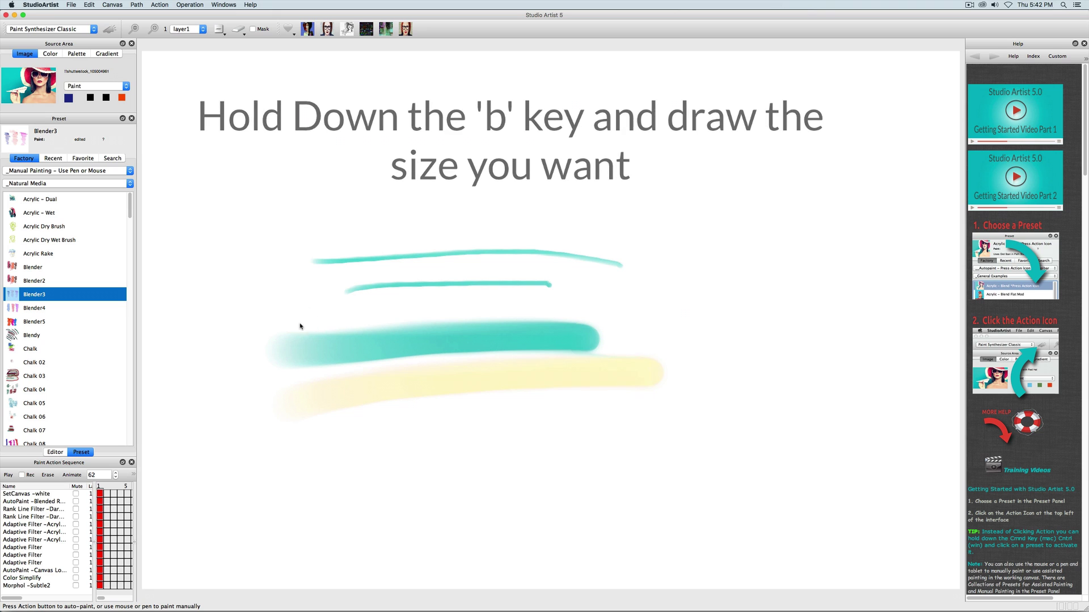
mouse_move(292, 329)
left_mouse_down()
mouse_move(462, 300)
mouse_move(680, 317)
left_mouse_up()
Set the Brush Source Horz Size to 46 and Vert Size to 43, and paint two narrow test strokes
left_click(55, 451)
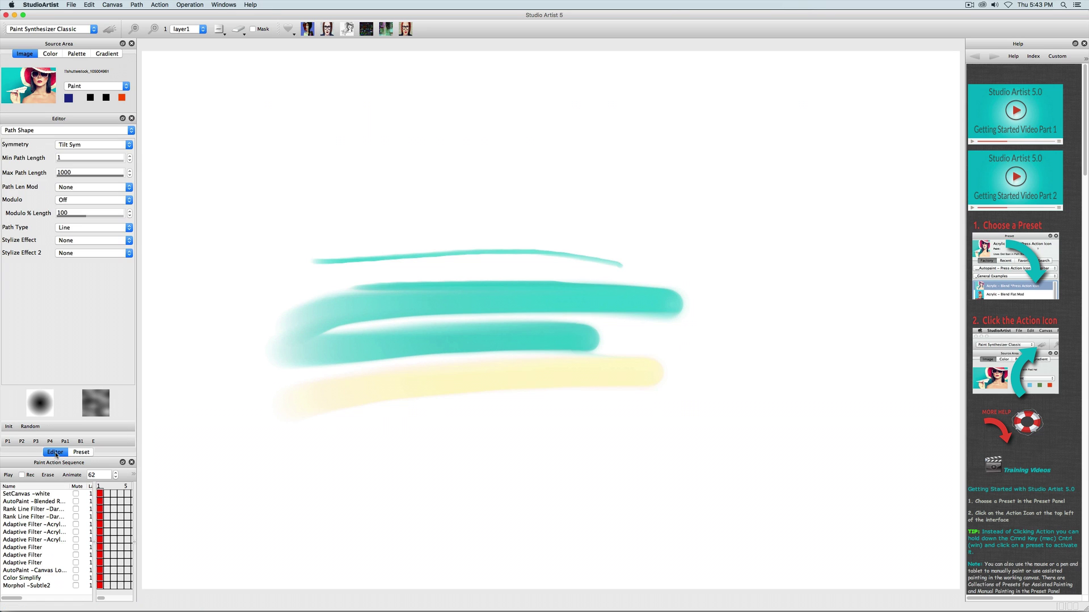
left_click(65, 130)
left_click(52, 231)
left_click(74, 161)
left_click(72, 175)
left_click_drag(392, 170, 617, 173)
left_click_drag(397, 204, 638, 200)
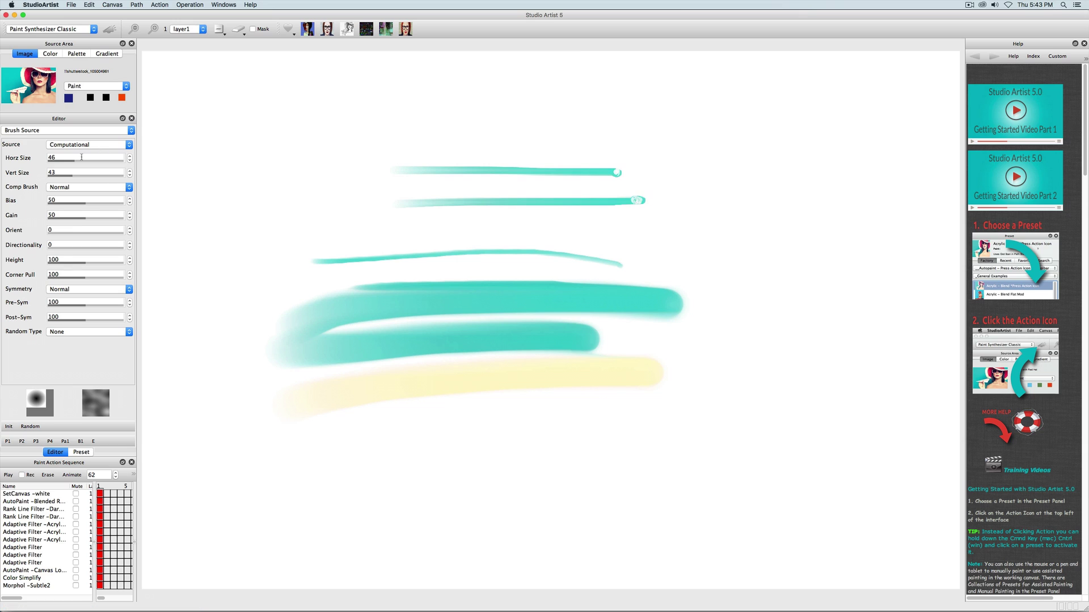
Set the brush's Horz Size and Vert Size to 128 and paint two wide test strokes
left_click(121, 161)
left_click(121, 175)
left_click_drag(386, 143, 678, 143)
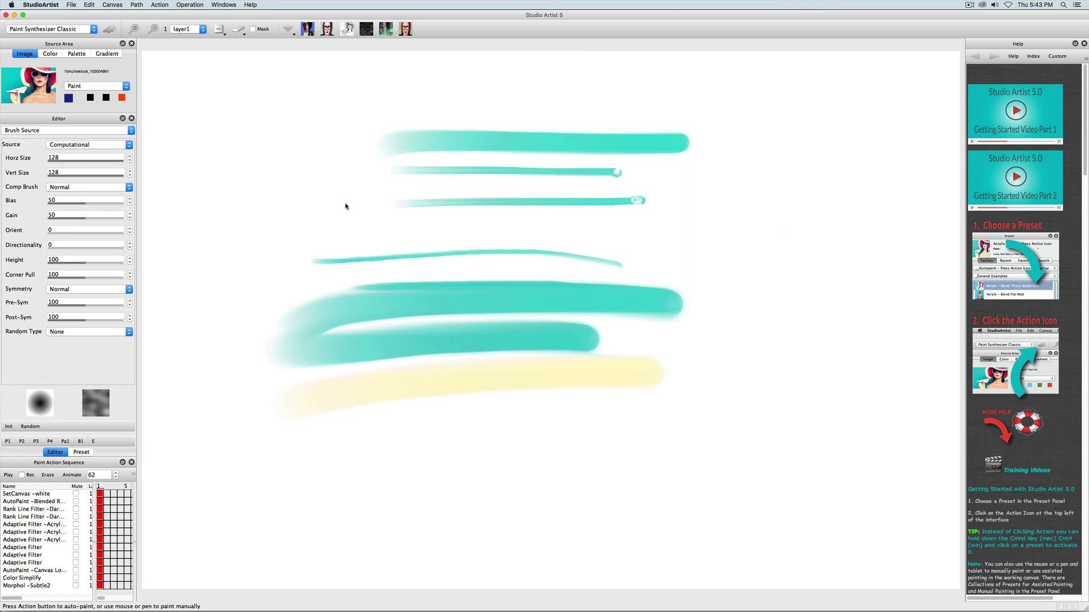
left_click_drag(347, 203, 772, 217)
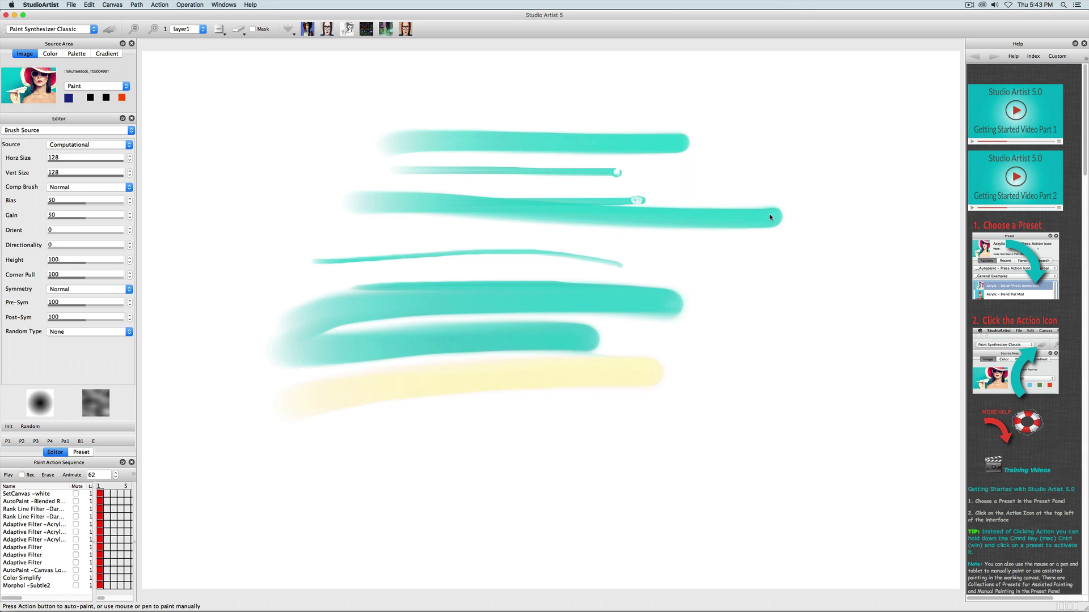
Return to the factory preset list and erase the current layer
left_click(82, 452)
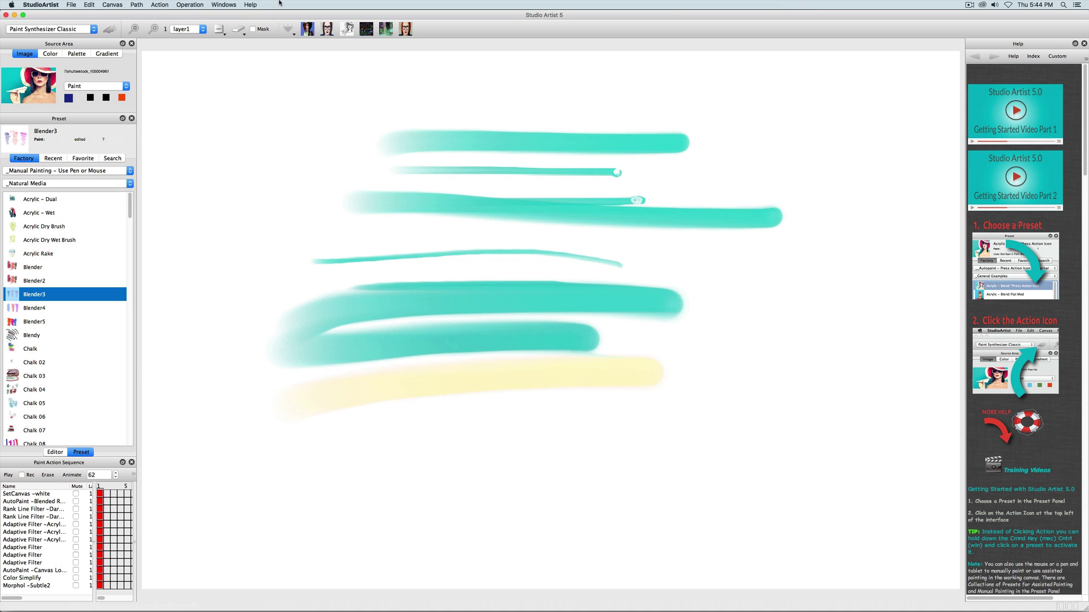
left_click(236, 30)
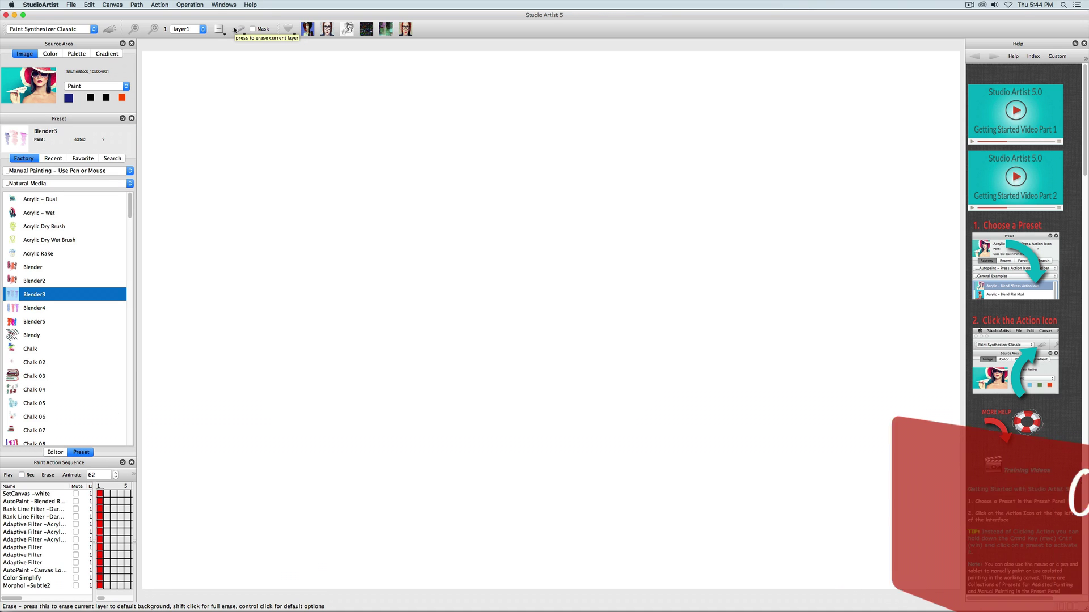
key("super+t")
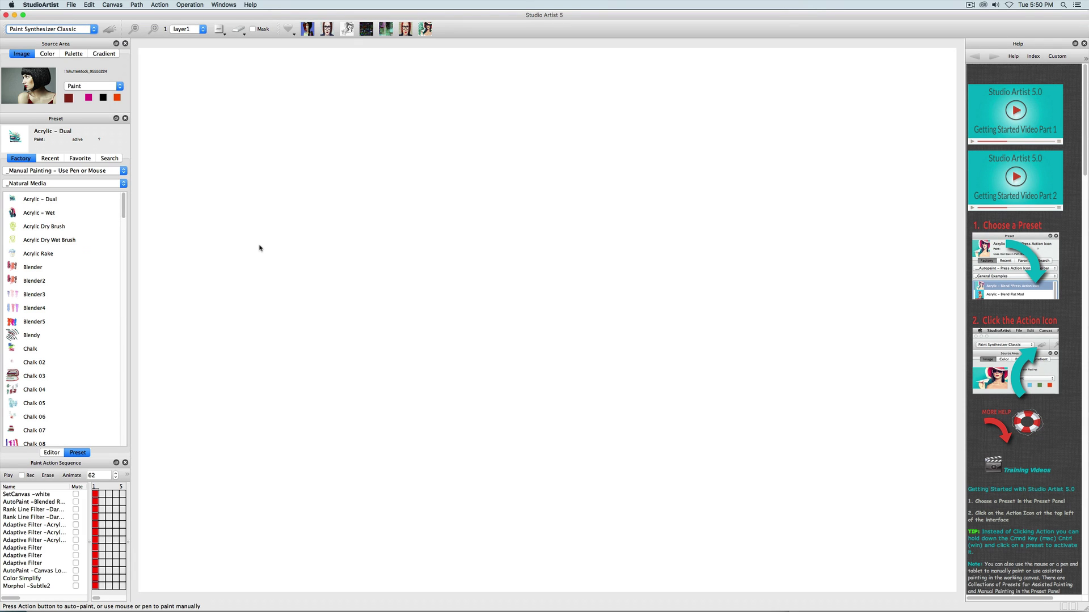
Change the operation mode to Image Operation and place the source portrait image in the canvas
left_click(71, 29)
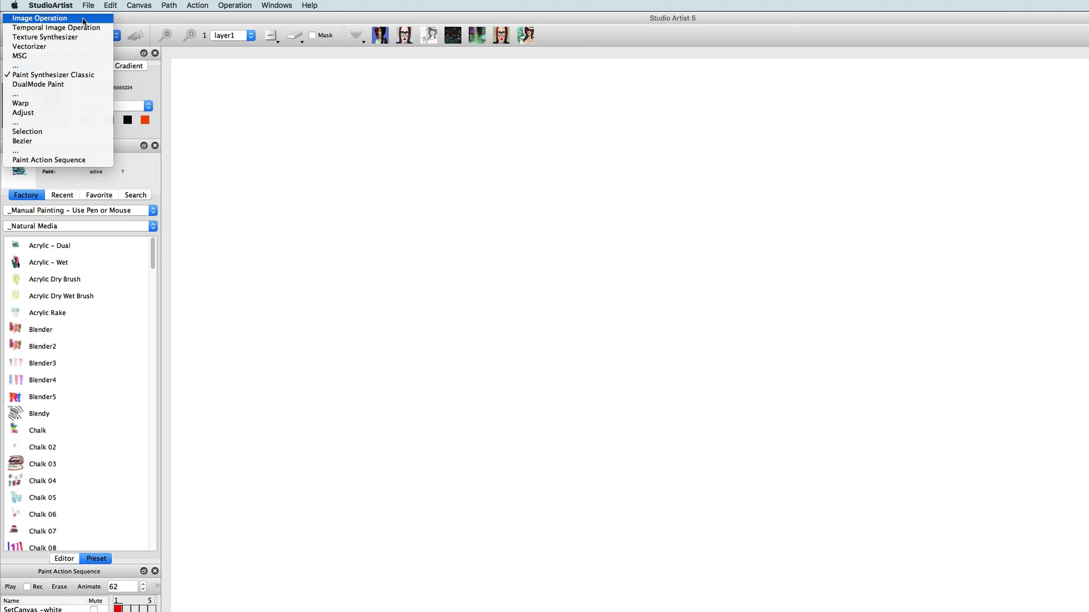
left_click(84, 19)
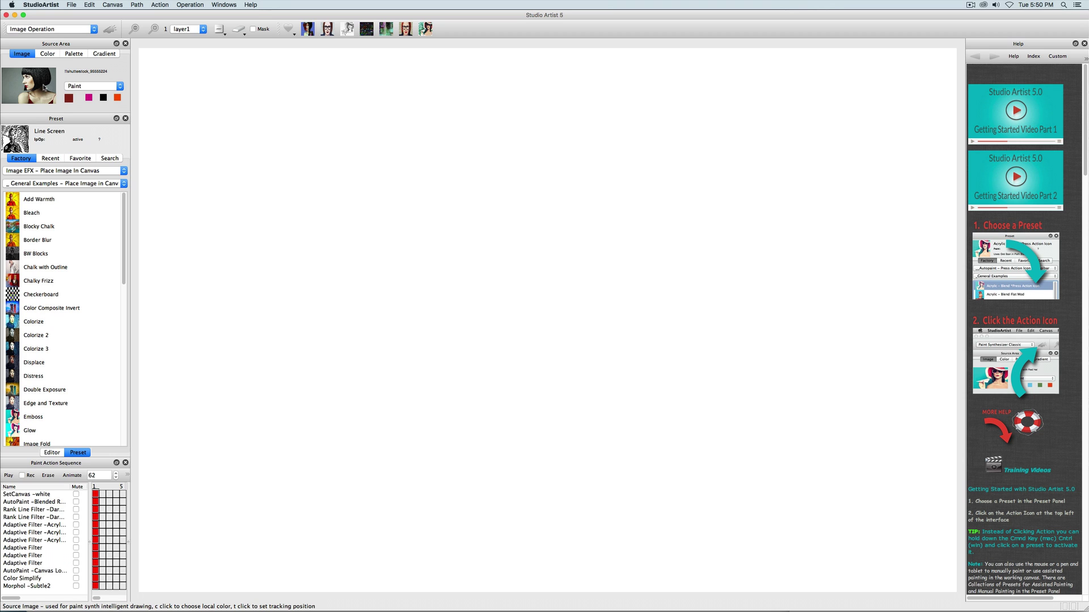
left_click(469, 200)
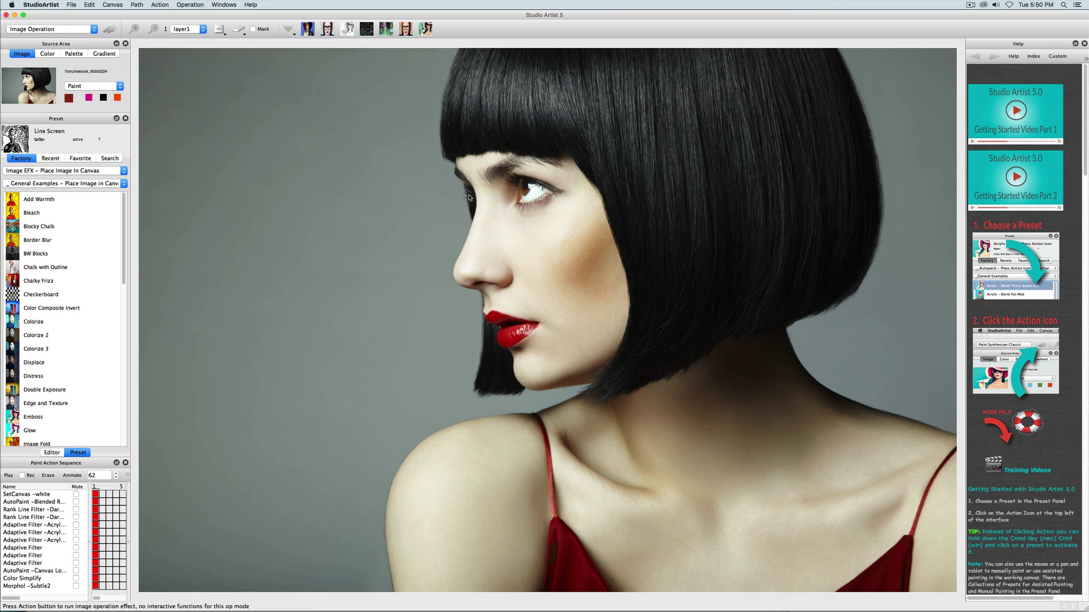
Try the Add Warmth and Checkerboard effects on the portrait, undoing each one
left_click(46, 200)
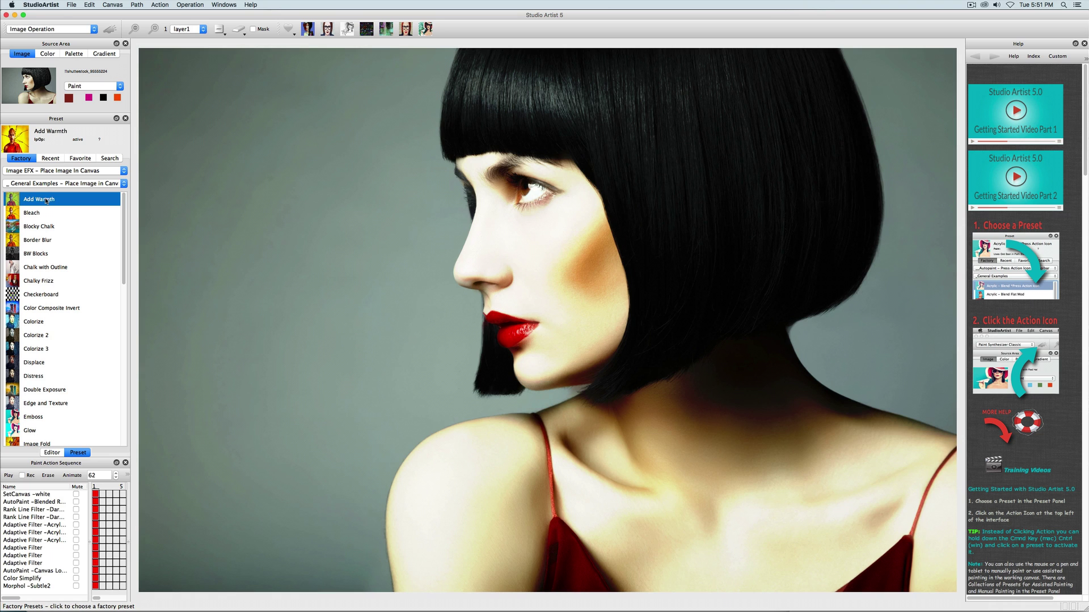
key("super+z")
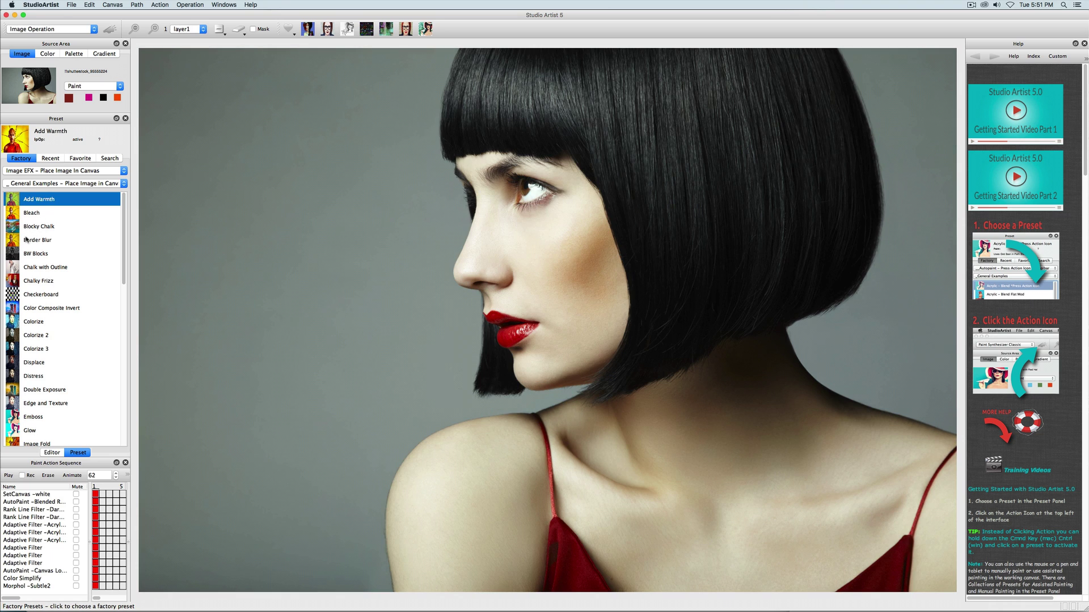
left_click(53, 295)
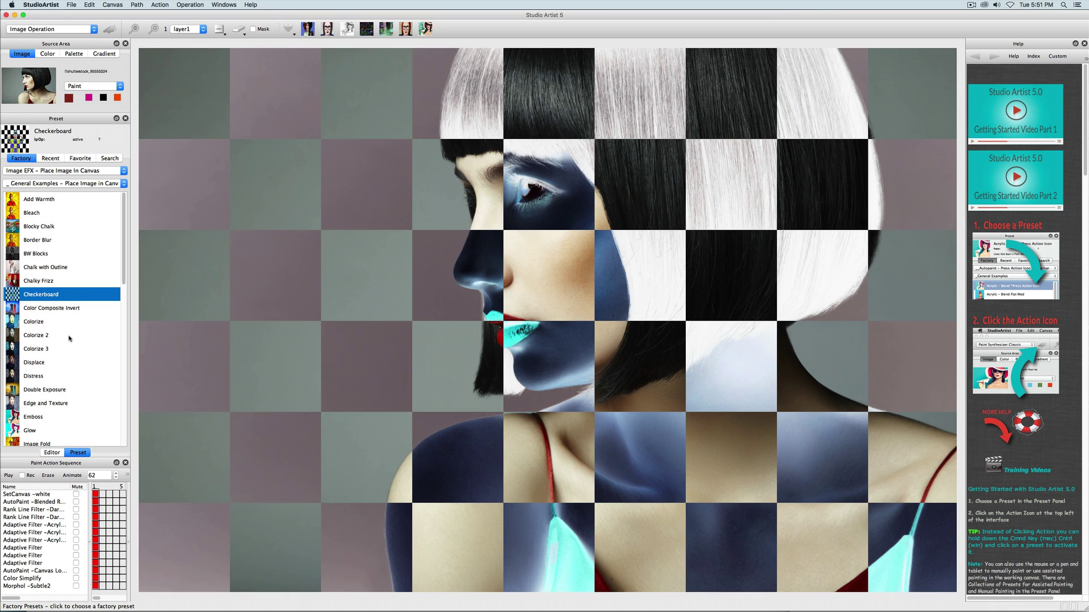
key("super+z")
Try the Colorize 2 and Emboss effects on the portrait, undoing each one
left_click(39, 337)
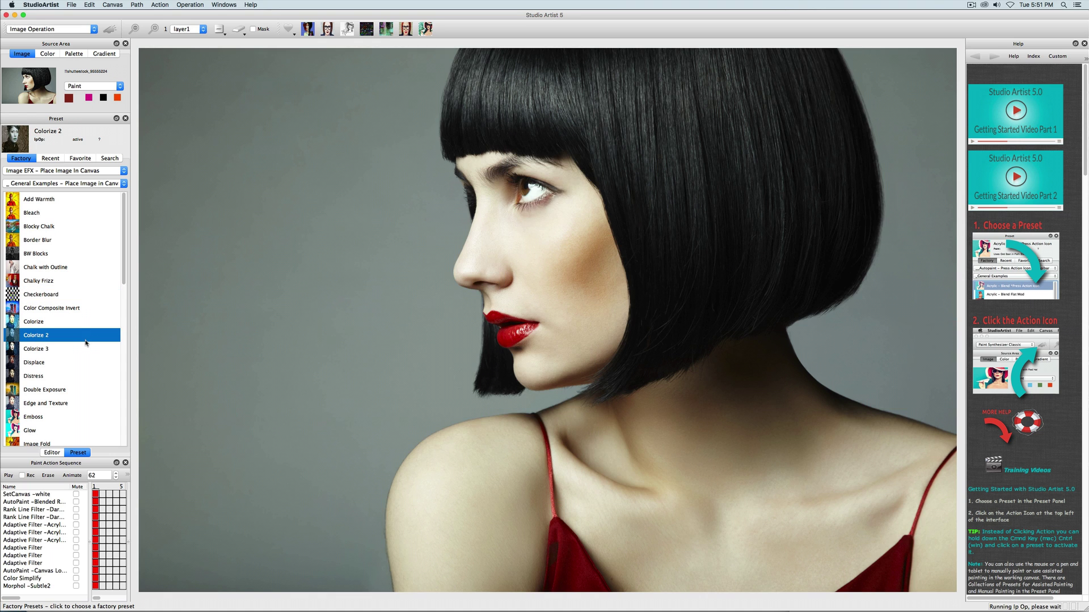
key("super+z")
left_click(37, 423)
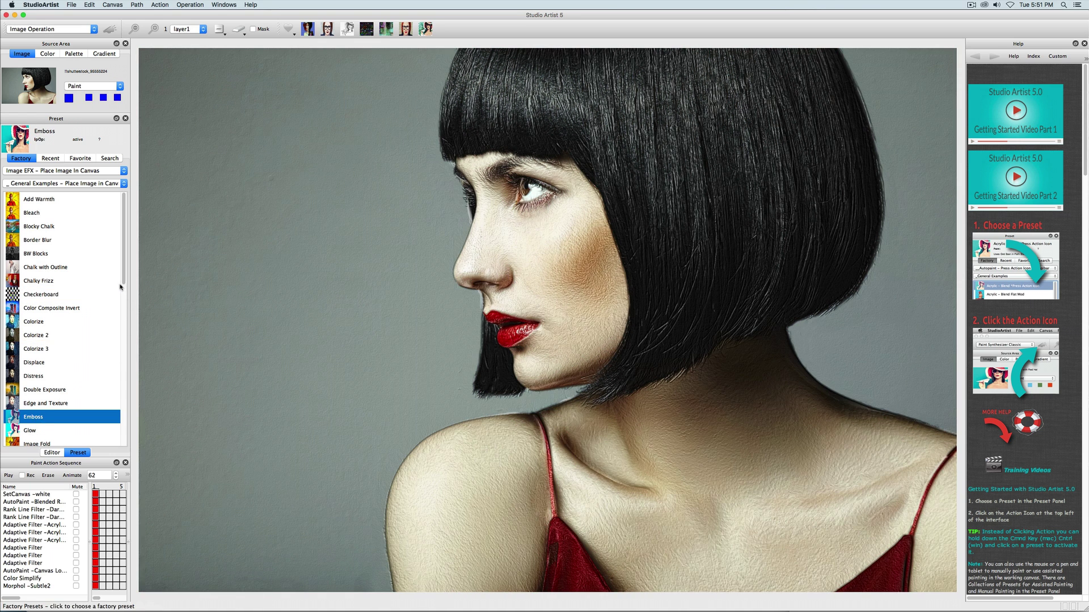
key("super+z")
Try the Distress effect on the portrait and undo it
left_click(36, 379)
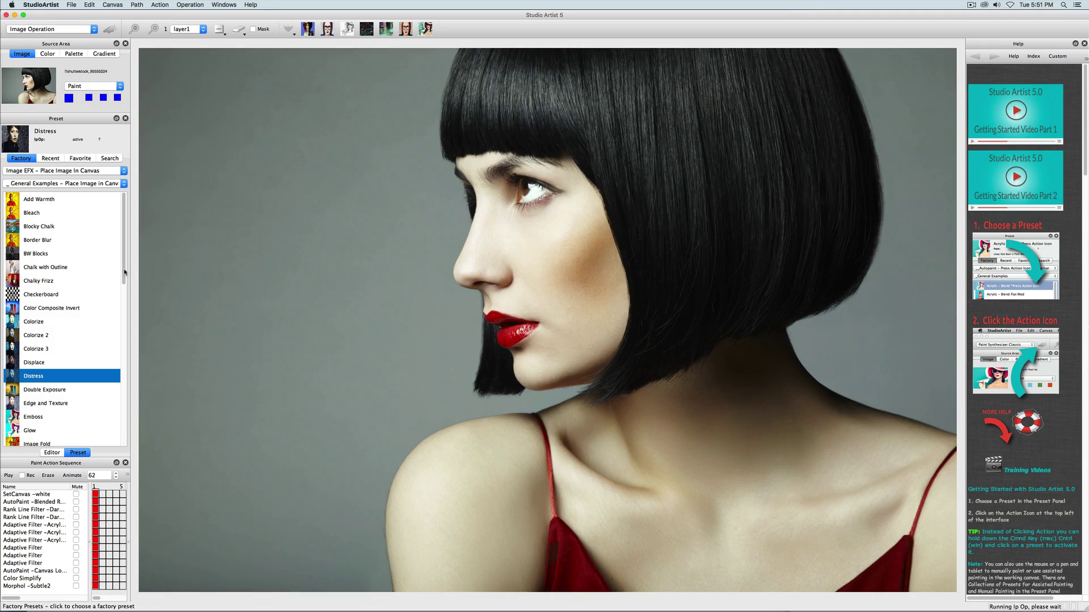
scroll(124, 272, "down", 5)
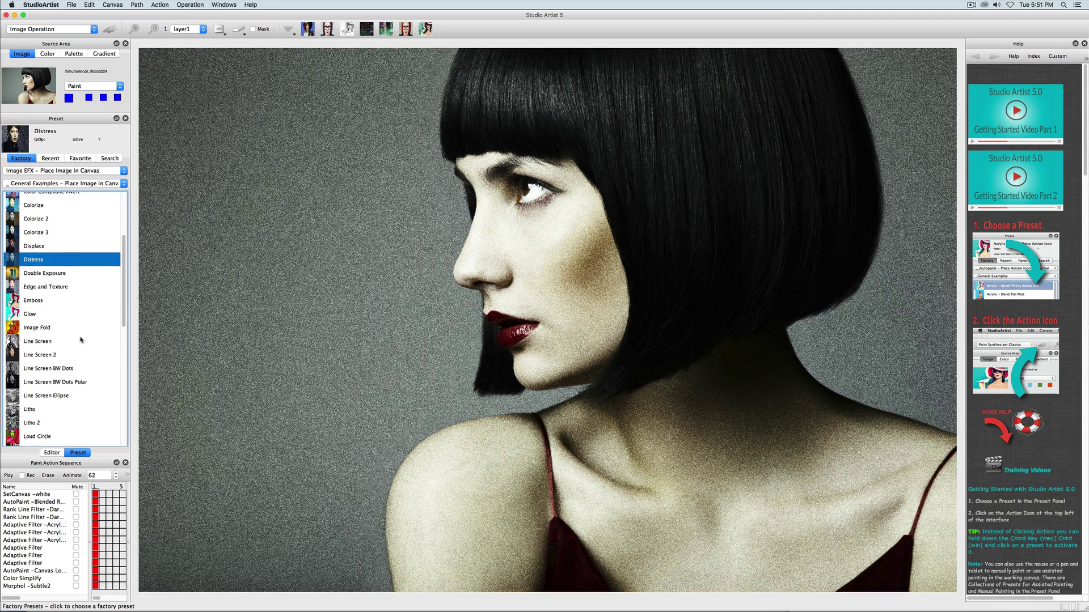
key("super+z")
Apply the Line Screen effect to the portrait, and run Hatch Rotate from the Sketch Styles category
left_click(37, 341)
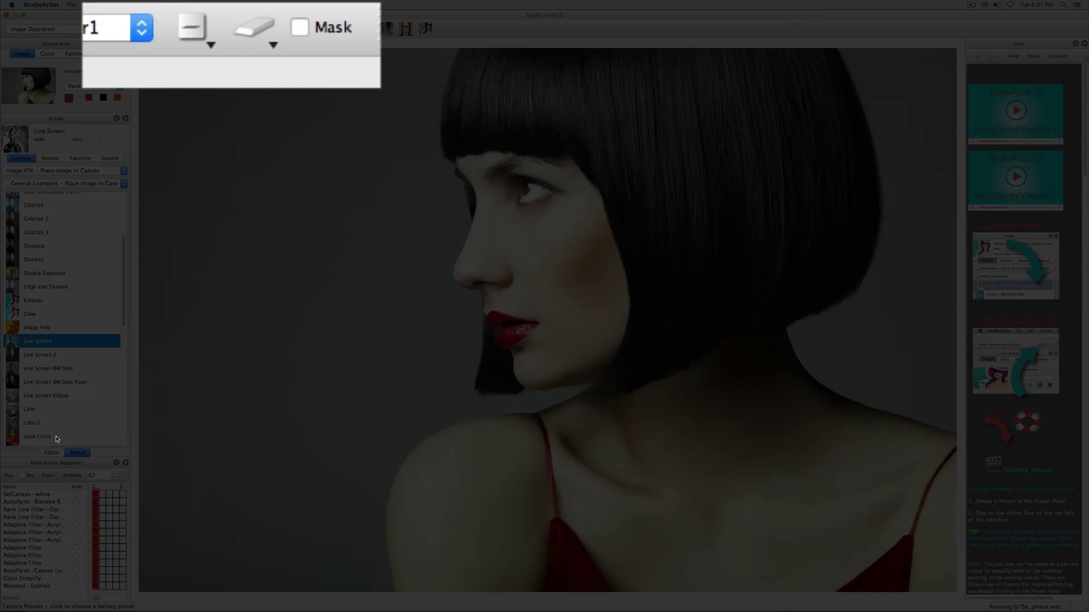
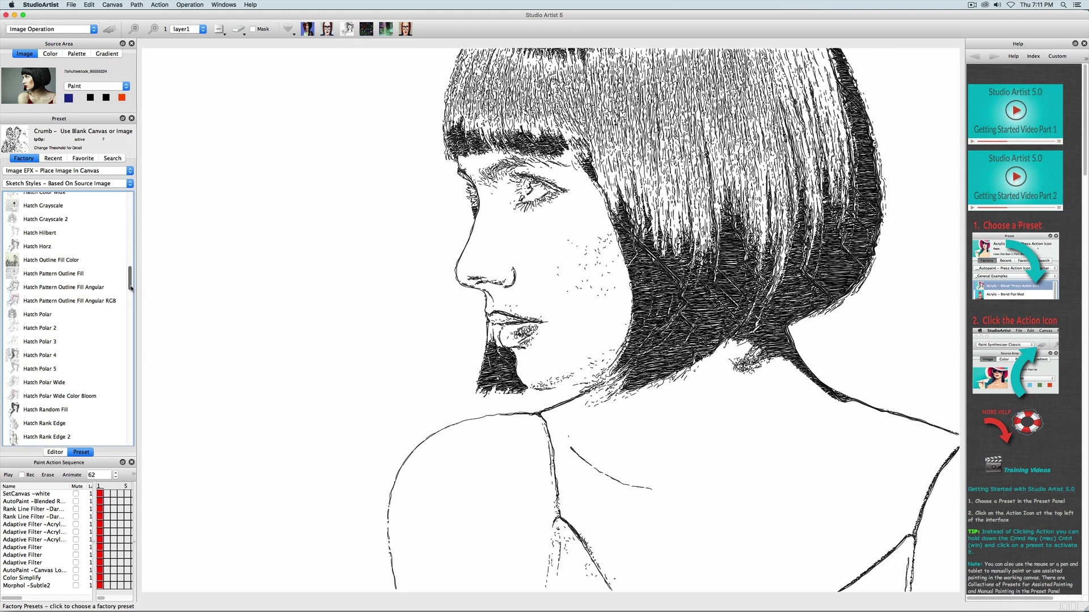
left_click(46, 293)
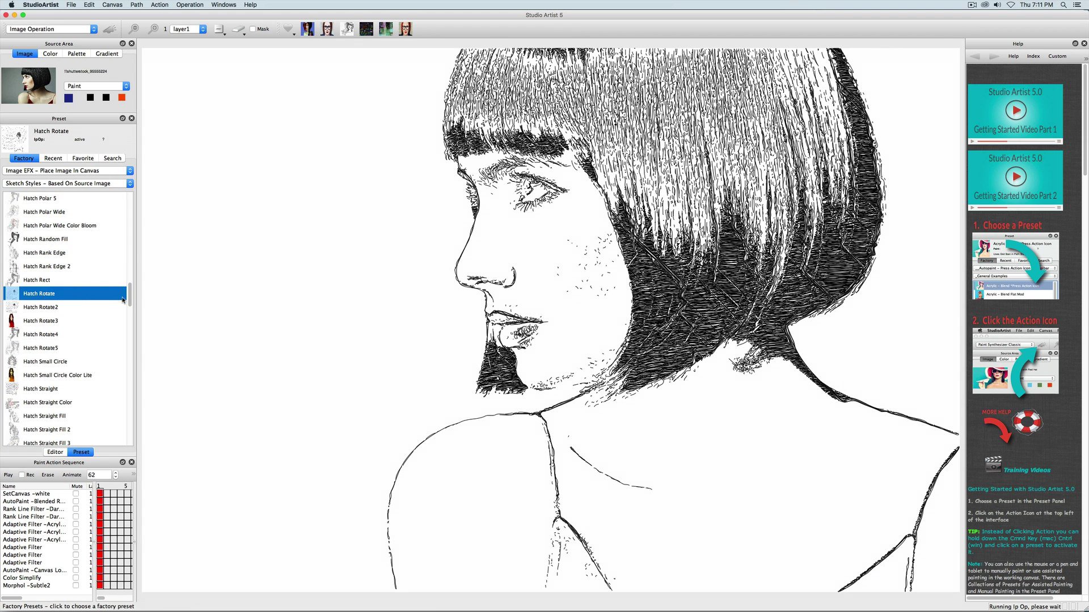
Choose the Edge Sketch preset in the Sketch Styles category, and change the selection to Edge Sketch 2
left_click(55, 244)
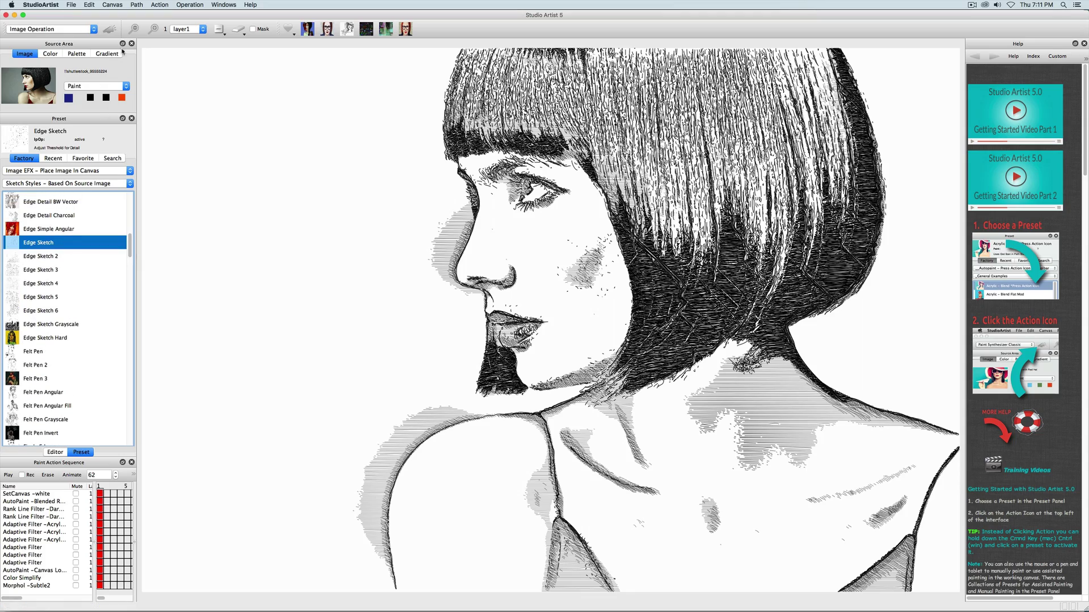
left_click(79, 256)
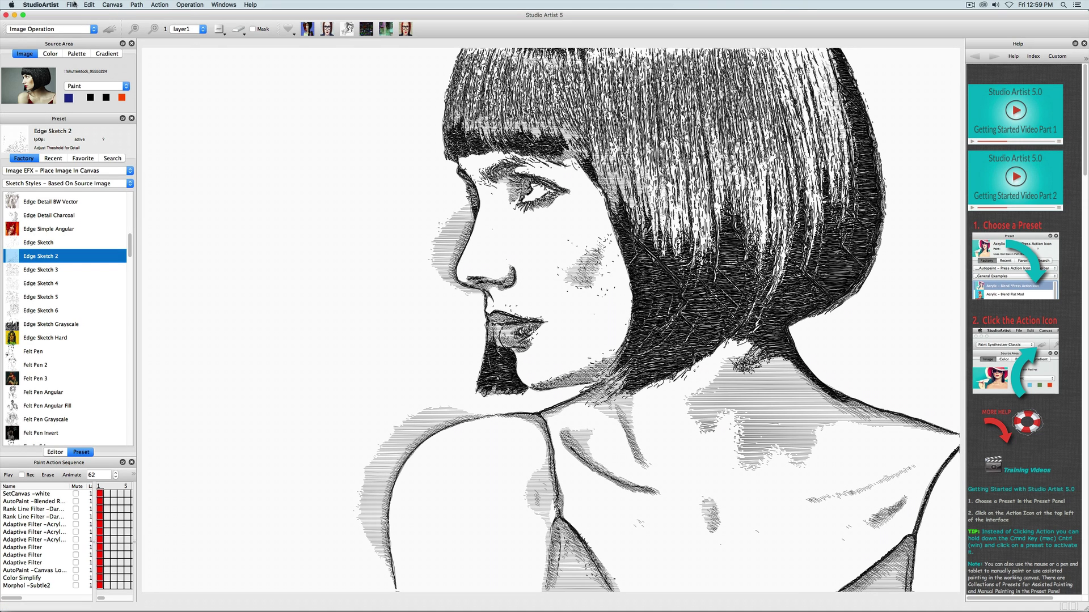
Load Girl-With-Glasses.png as the new source image and create a new blank canvas for it
left_click(72, 4)
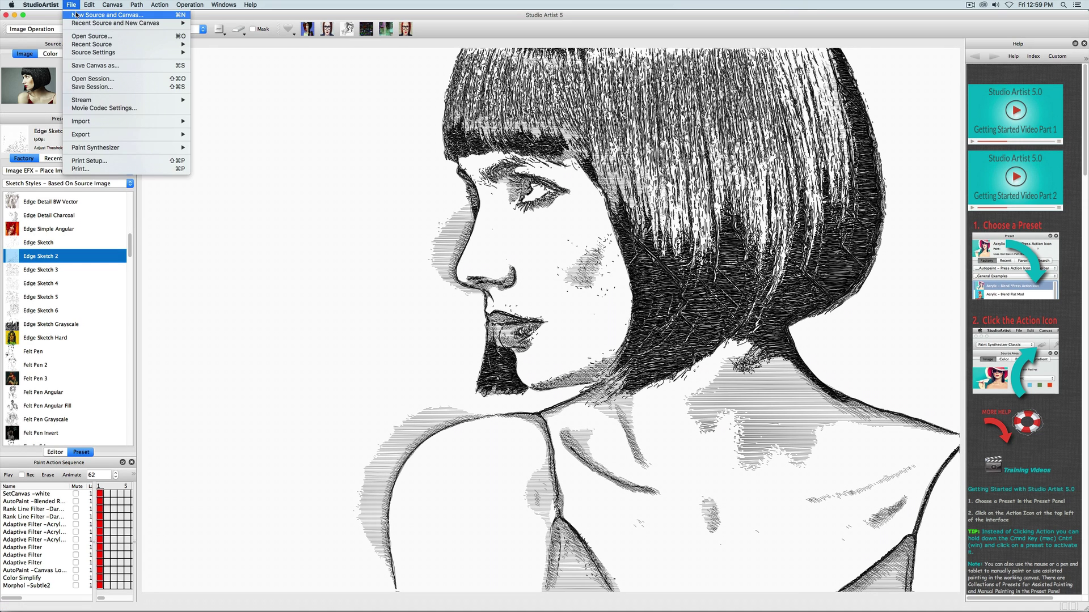
left_click(85, 26)
left_click(546, 334)
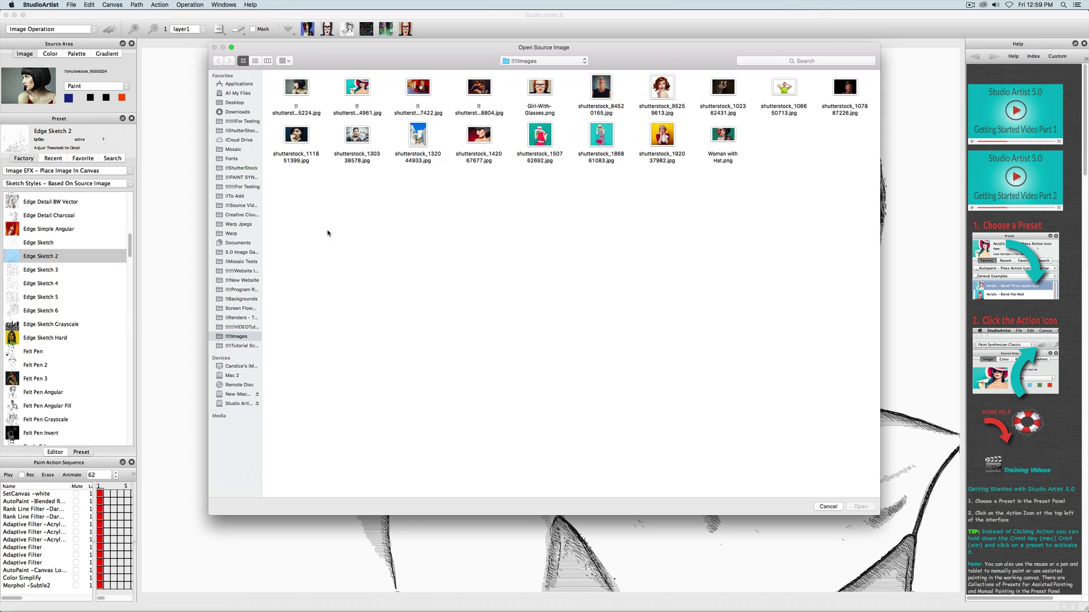
left_click(538, 90)
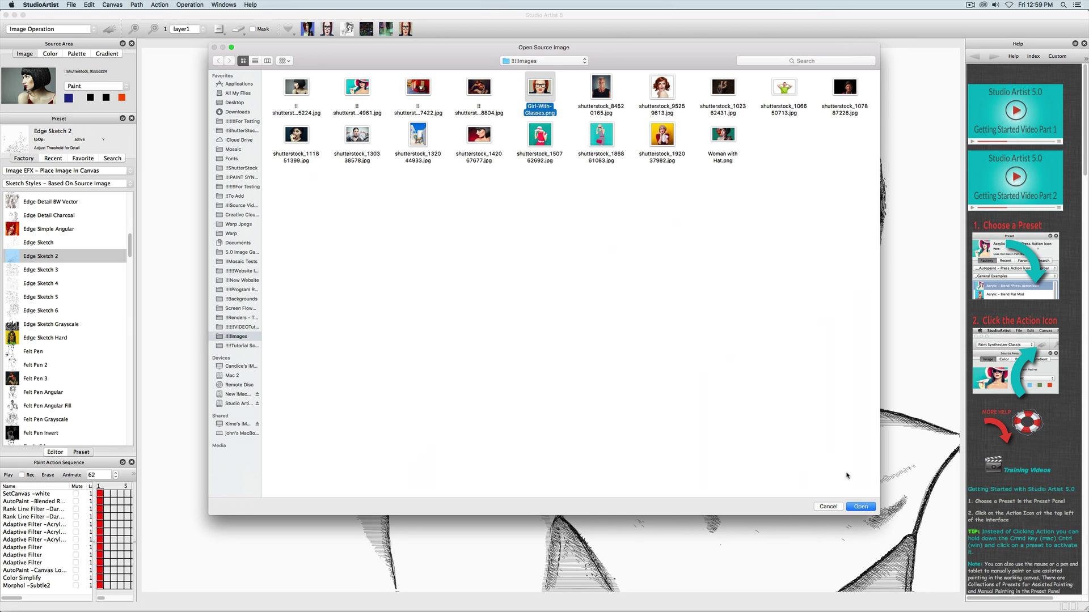
left_click(860, 506)
left_click(584, 365)
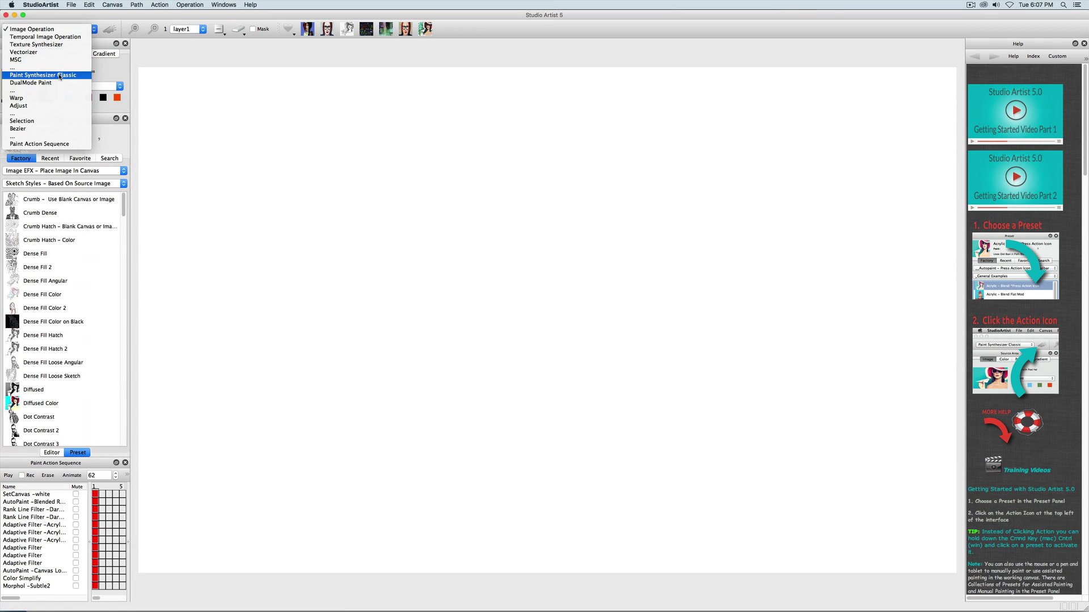
Auto-paint the source image with the _Acrylic preset of the _Natural Media category in Paint Synthesizer Classic
left_click(46, 76)
left_click(55, 183)
left_click(55, 183)
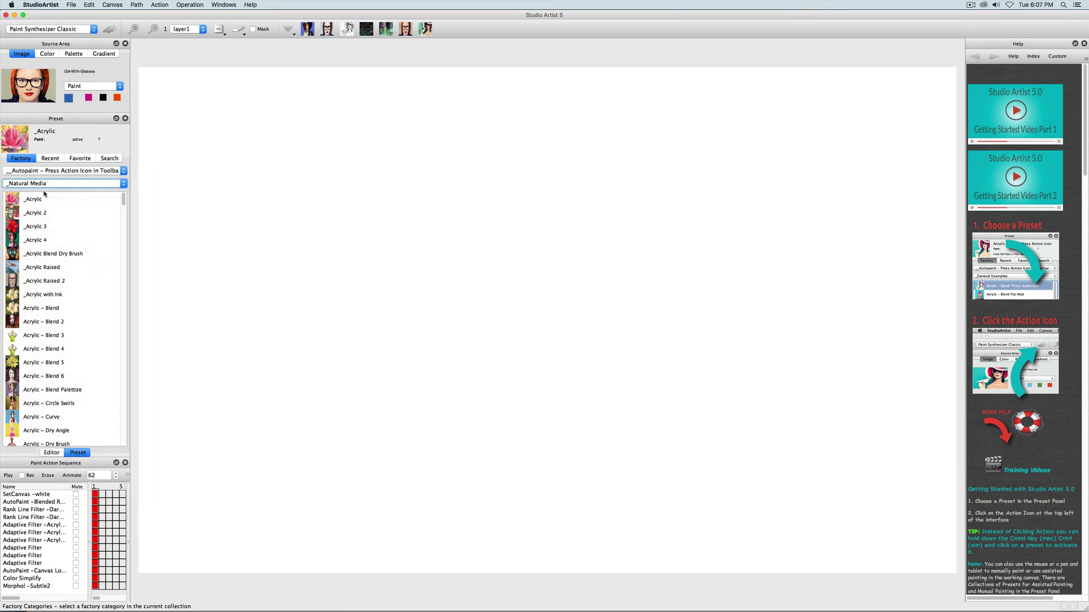
left_click(109, 31)
Switch to Image Operation and apply the Hatch Rotate sketch preset to the painted portrait
left_click(51, 29)
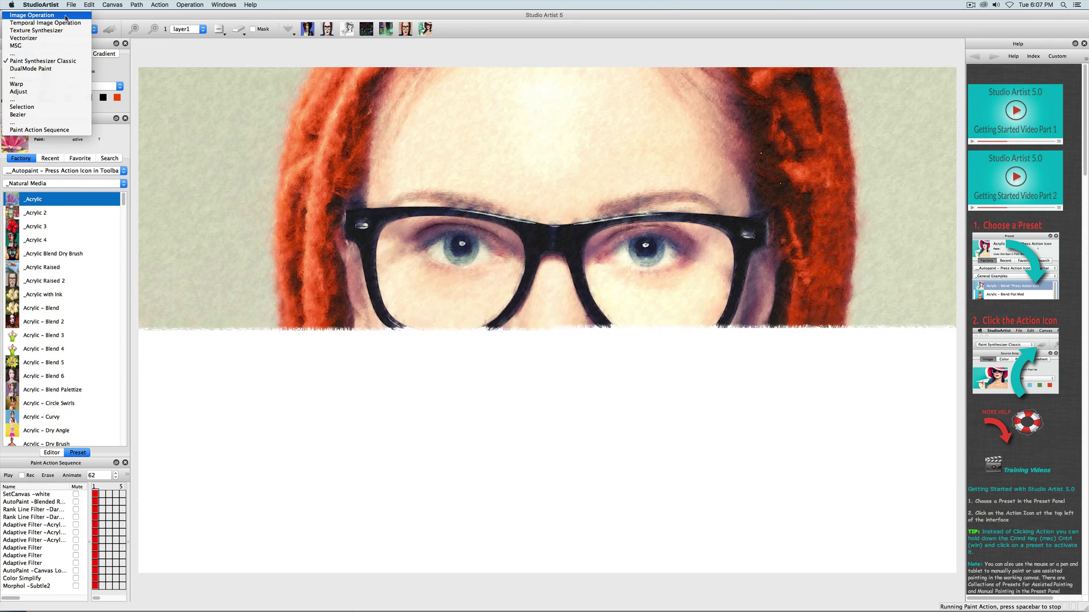
left_click(39, 12)
left_click_drag(125, 210, 123, 292)
left_click(81, 323)
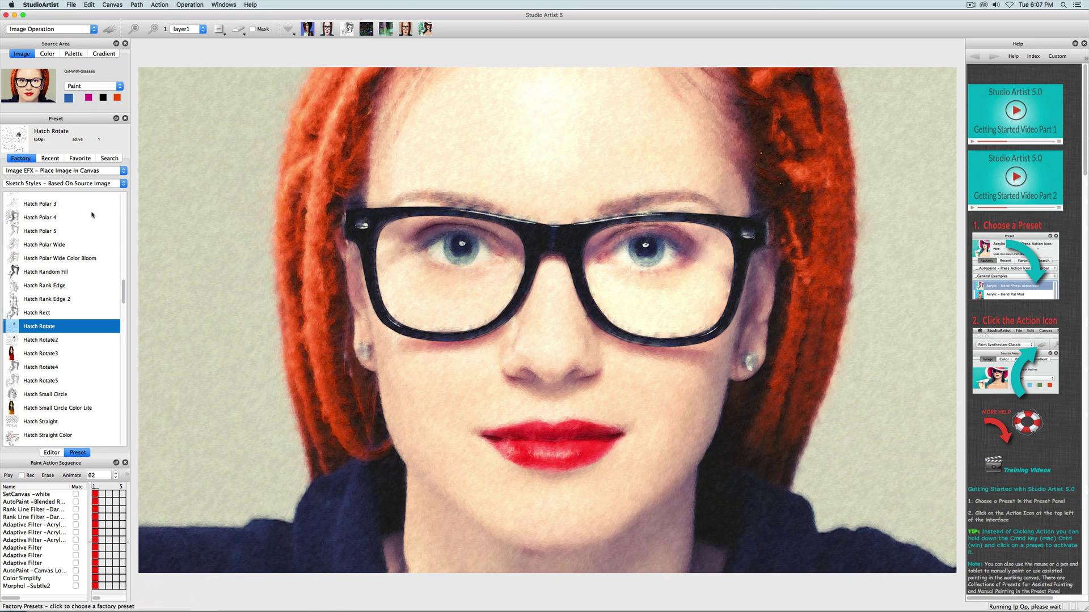
Apply the Chalk 4 preset from the Artistic and Painterly category to the portrait
left_click(67, 183)
left_click(34, 40)
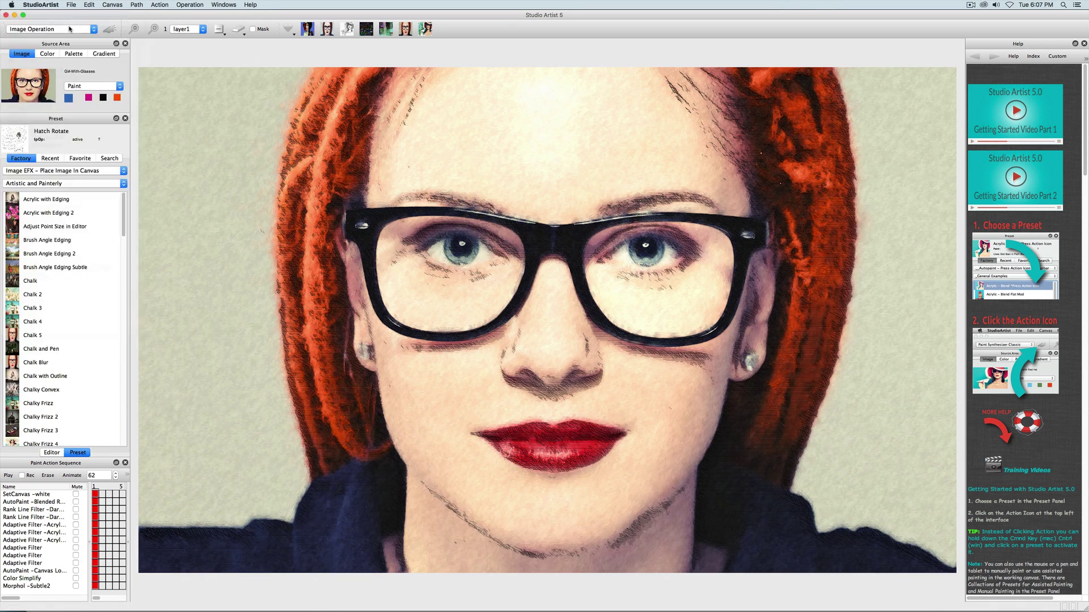
left_click(111, 27)
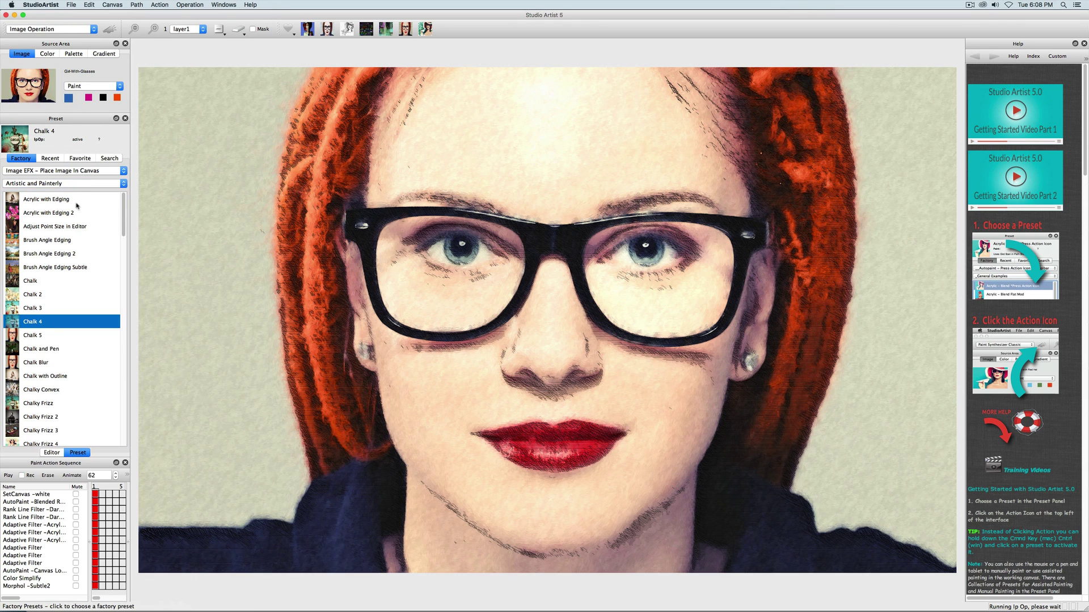
Apply the Edge Sketch 2 preset from the Sketch Styles – Based On Source Image category to the portrait
left_click(75, 183)
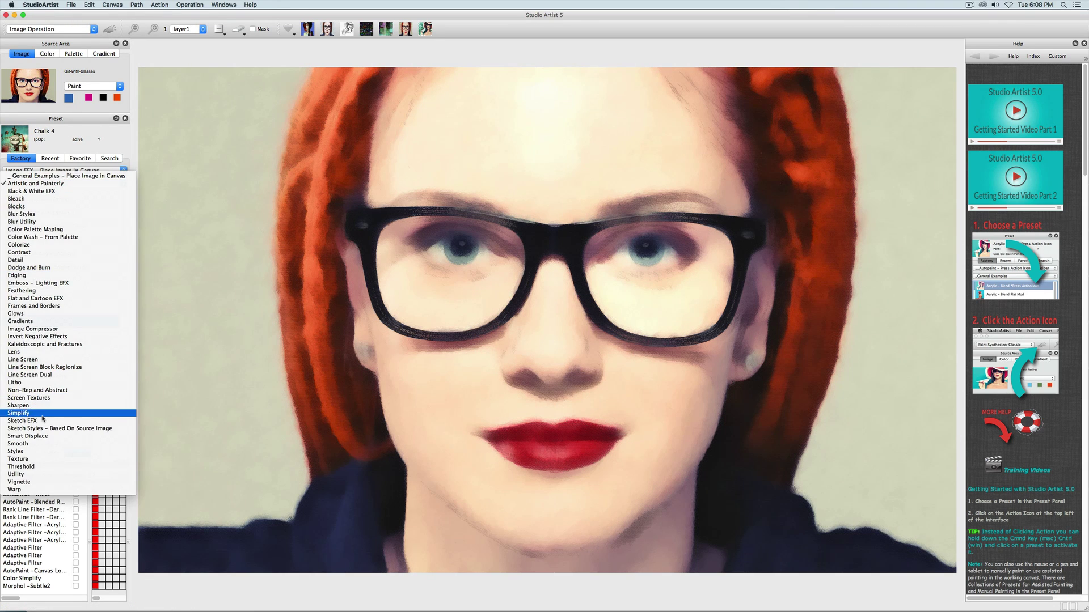
left_click(44, 429)
scroll(125, 209, "down", 15)
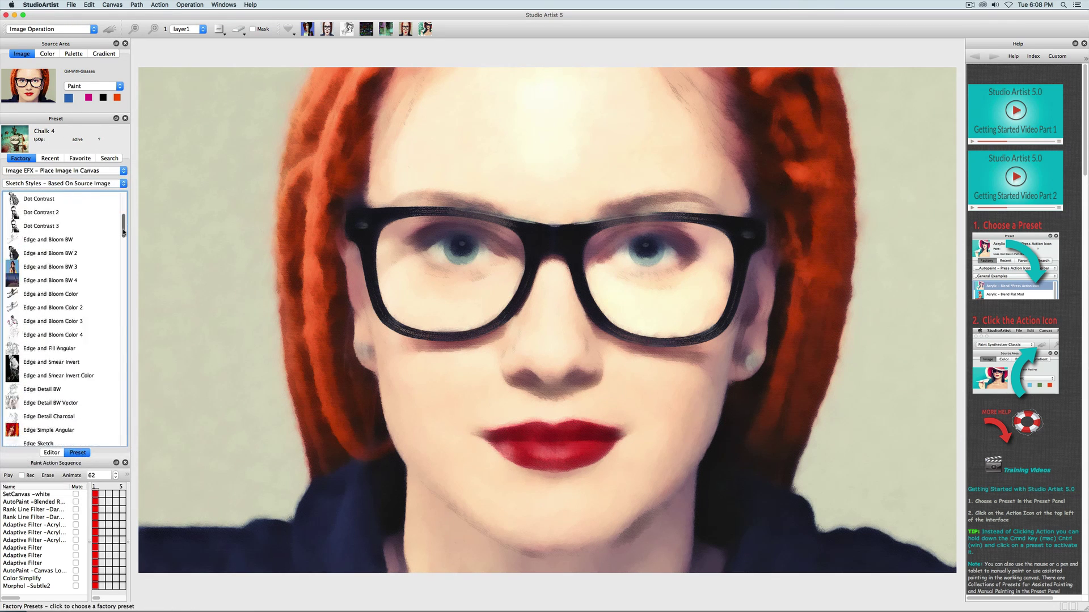
left_click(40, 331)
left_click(111, 29)
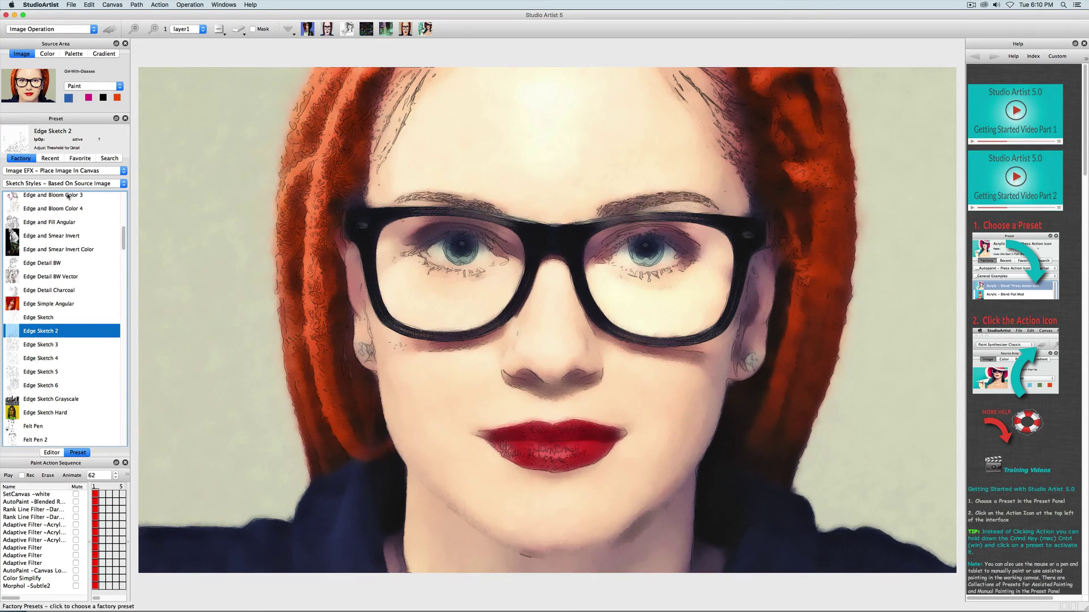
Select the Acrylic with Edging 2 preset from the Artistic and Painterly category and show its editable parameters
left_click(64, 183)
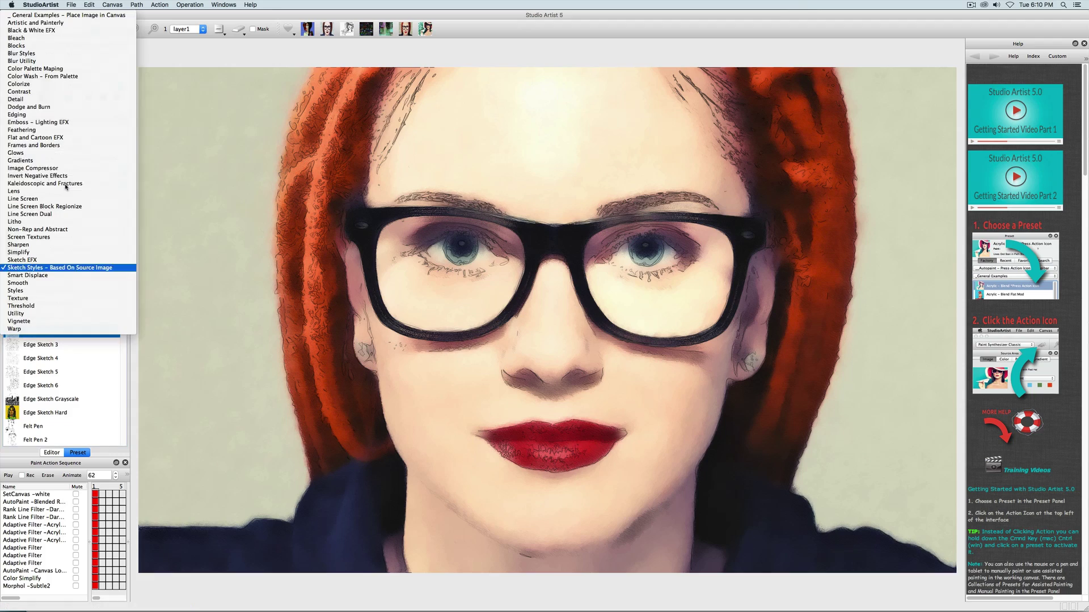
left_click(62, 22)
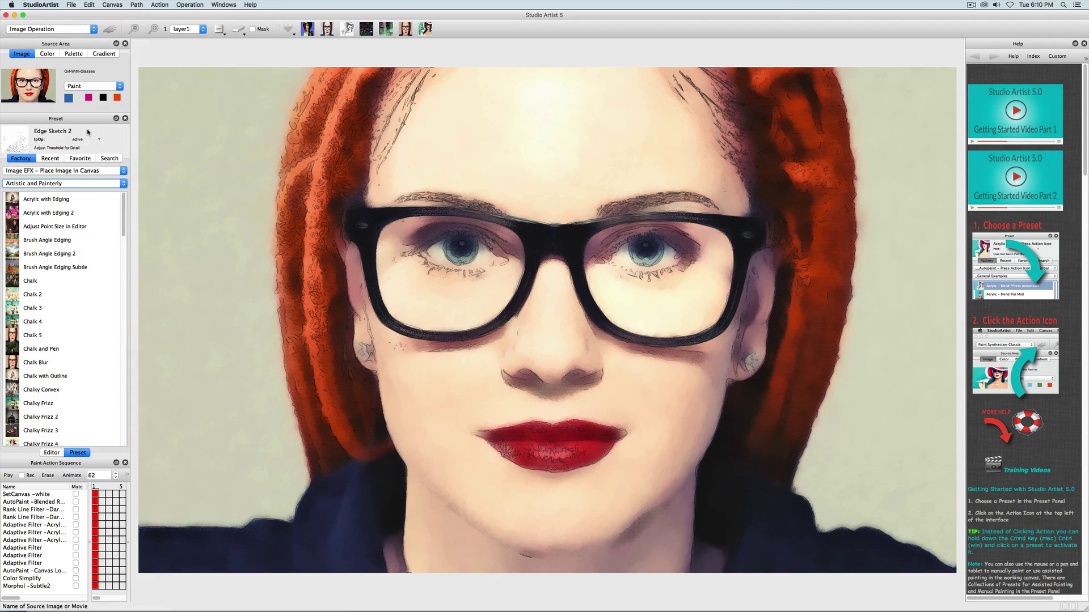
left_click(53, 199)
left_click(48, 213)
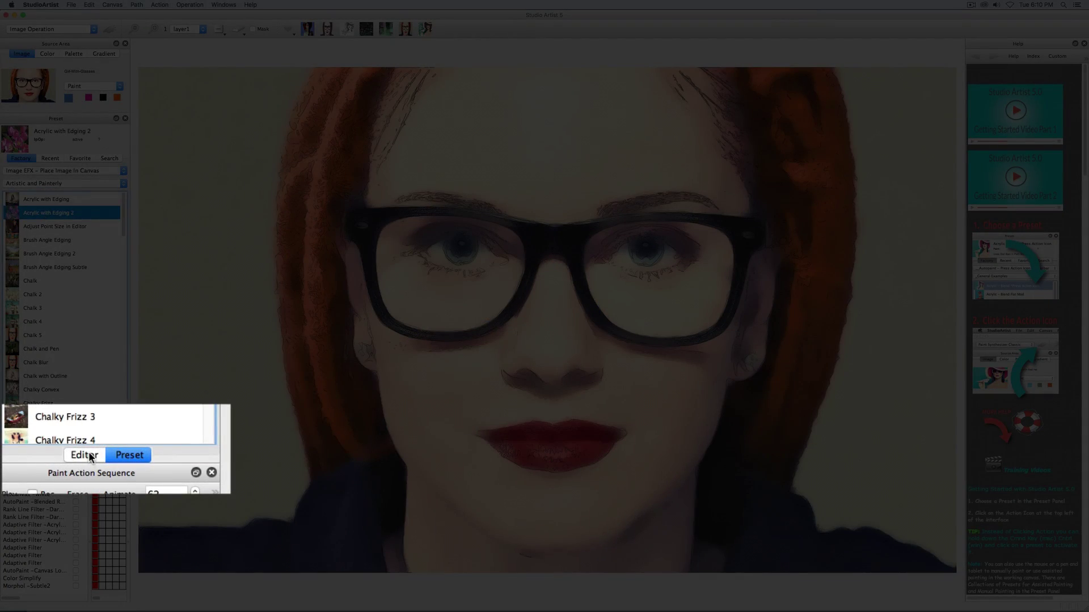
left_click(52, 453)
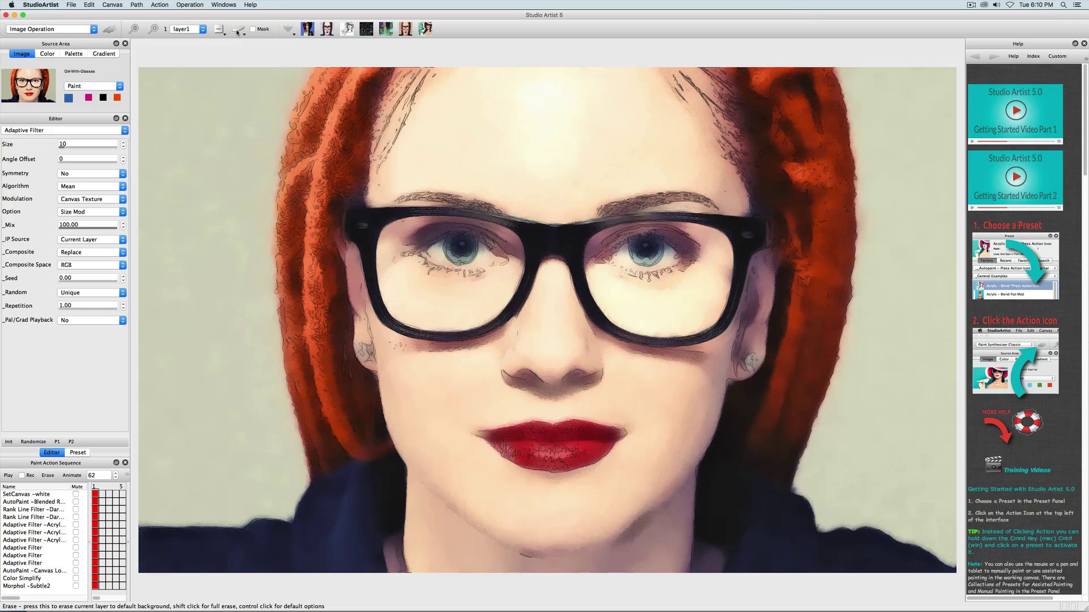
Reset the canvas to the source image and run the Adaptive Filter effect on it
left_click(238, 33)
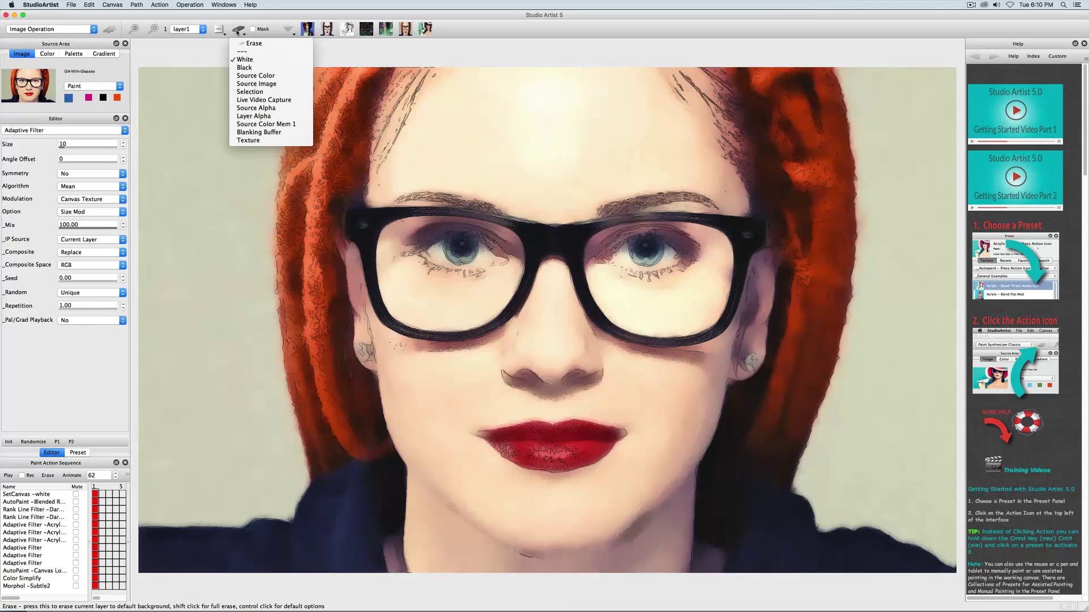
left_click(256, 84)
left_click(110, 29)
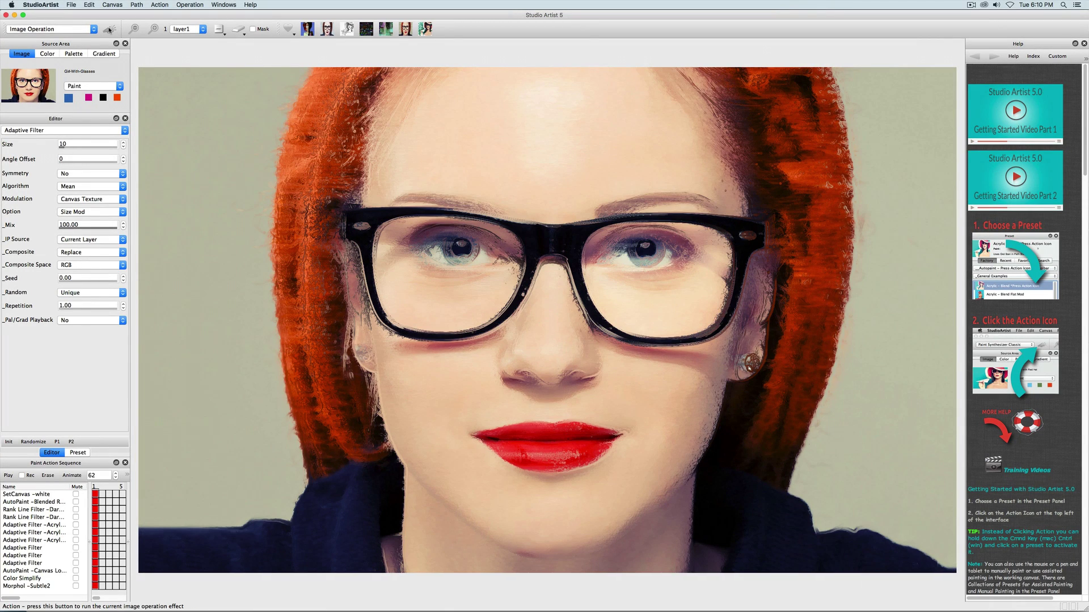
Set the Adaptive Filter's Modulation to Random and run it on the source image, and pick another modulation option
left_click(91, 199)
left_click(85, 247)
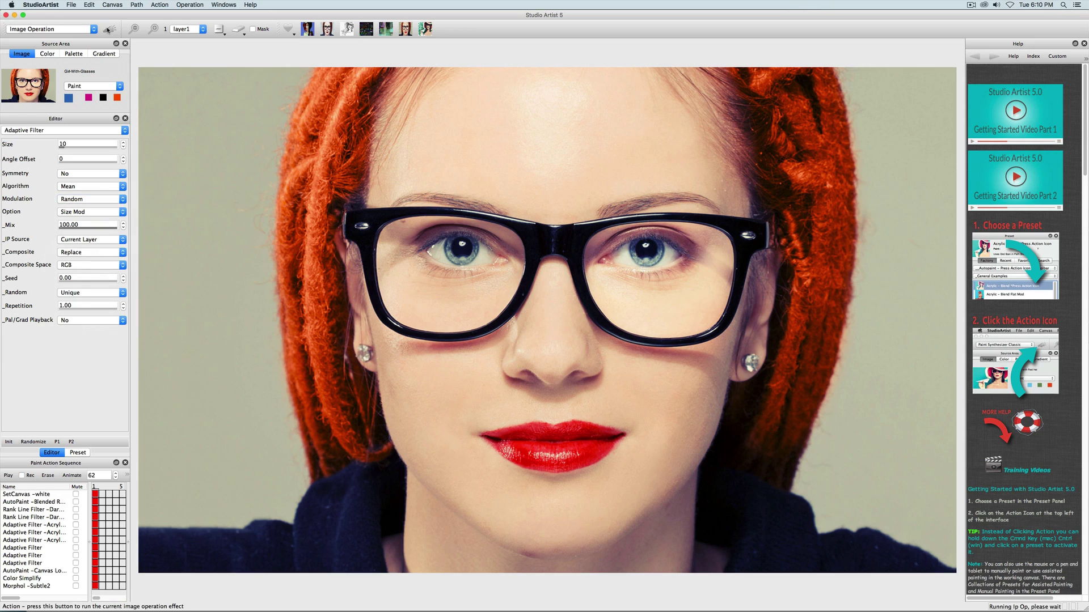
left_click(109, 29)
left_click(85, 199)
left_click(88, 235)
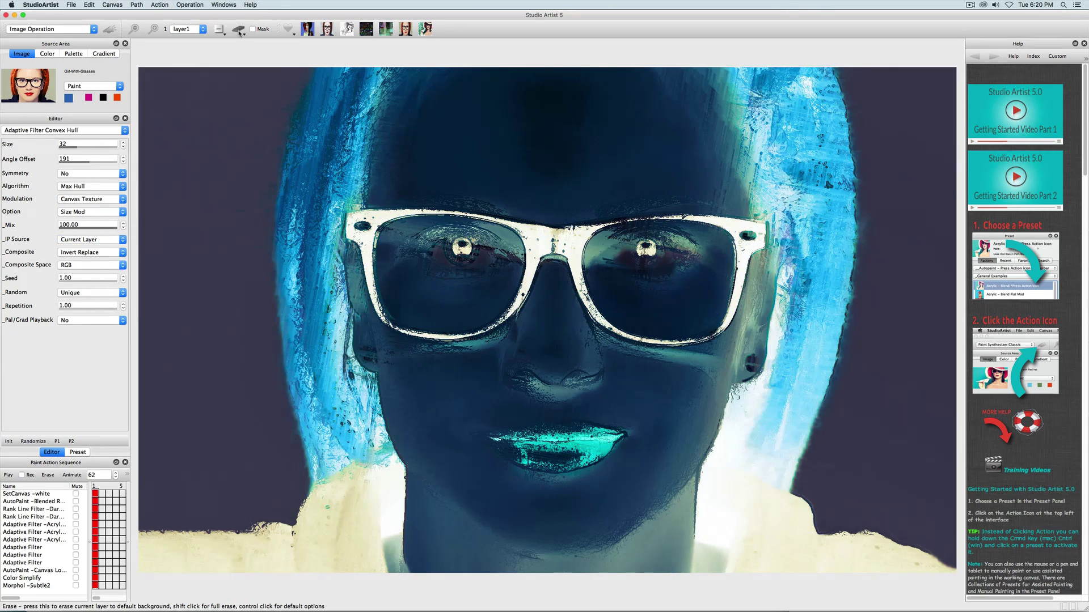
Erase the canvas to white and return to the preset list
left_click(240, 33)
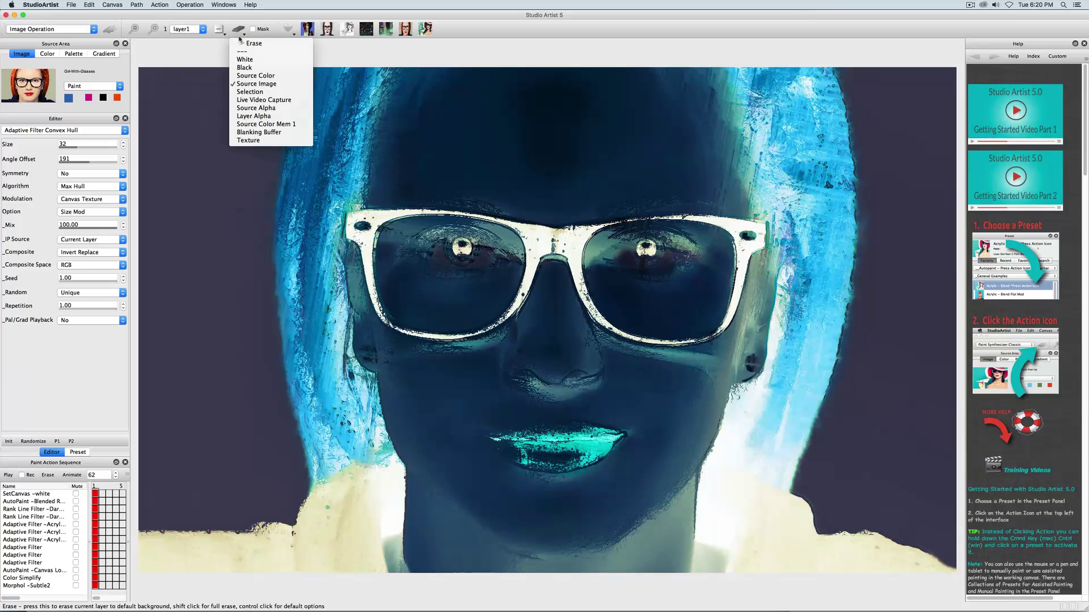
left_click(244, 60)
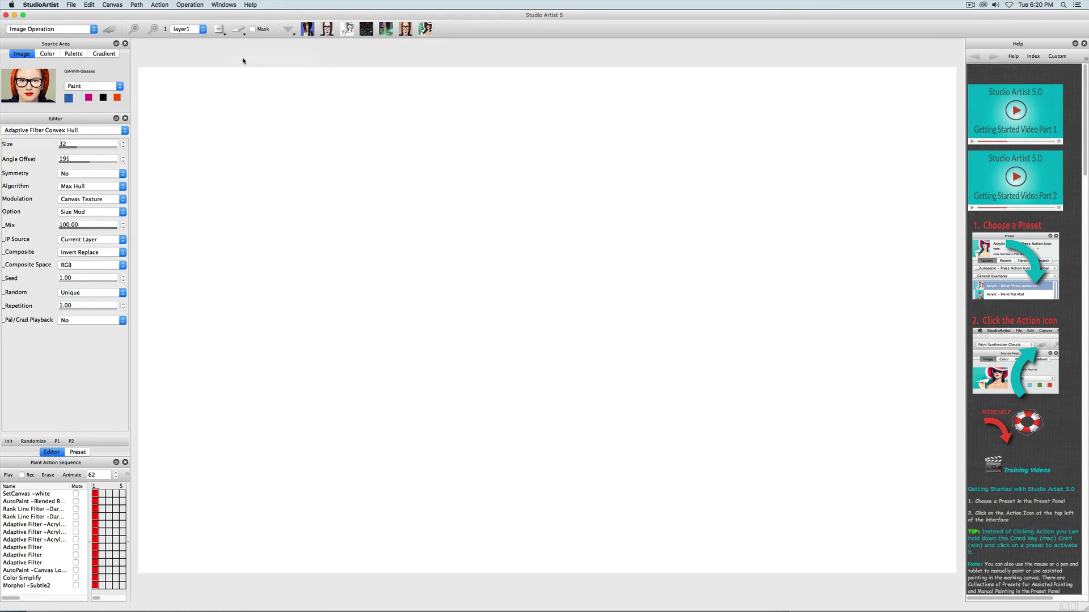
left_click(78, 452)
Switch to the Vectorizer operation and render the Acrylic Paint preset from General Examples
left_click(59, 29)
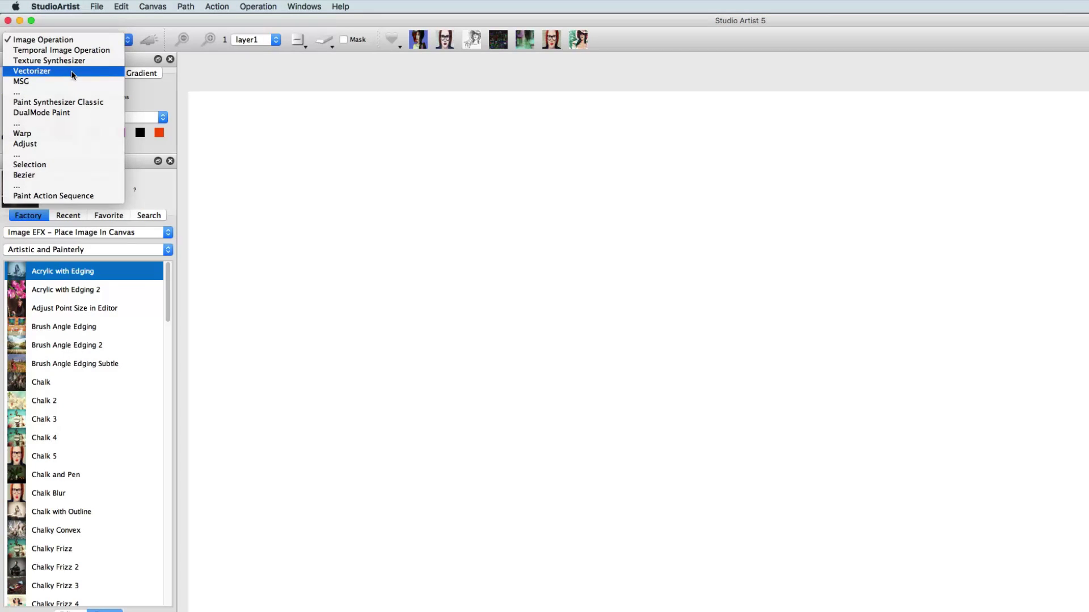
left_click(72, 72)
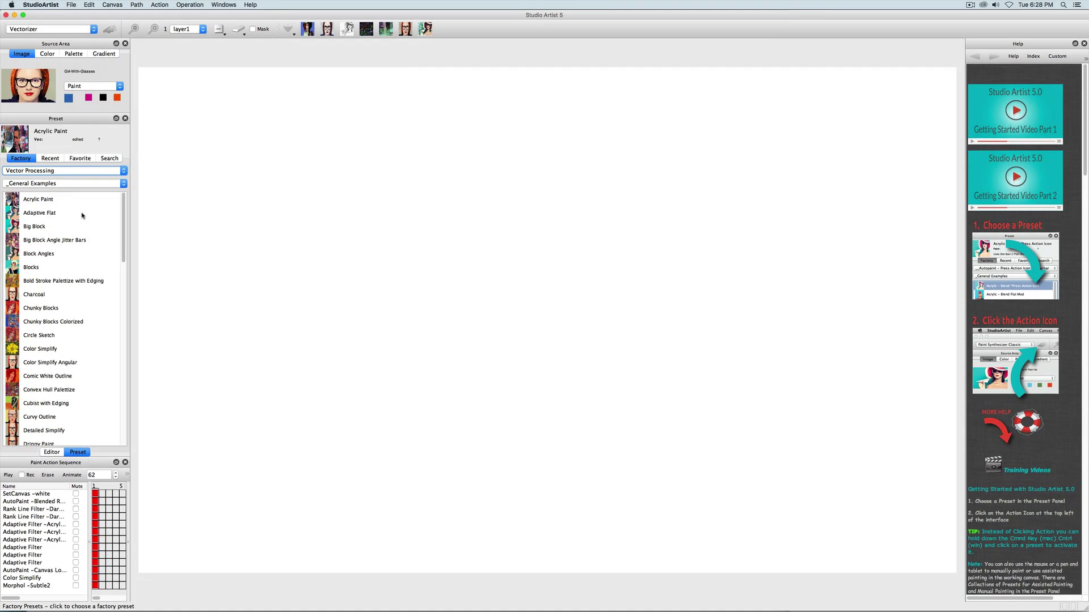
left_click(38, 200)
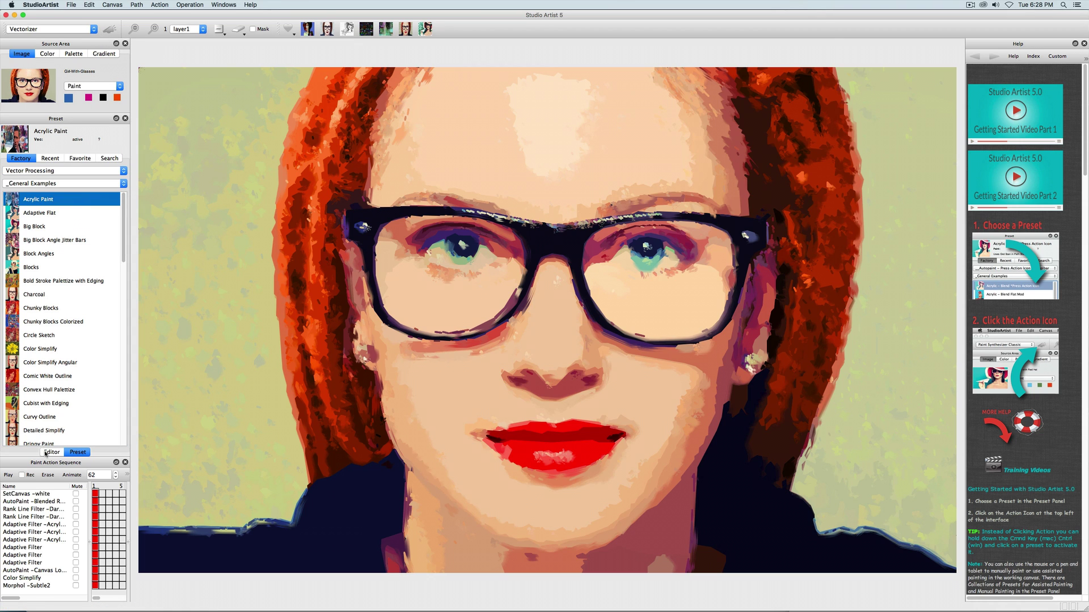
Set the Acrylic Paint preset's Generator to Geodesic and render the portrait with it
left_click(45, 453)
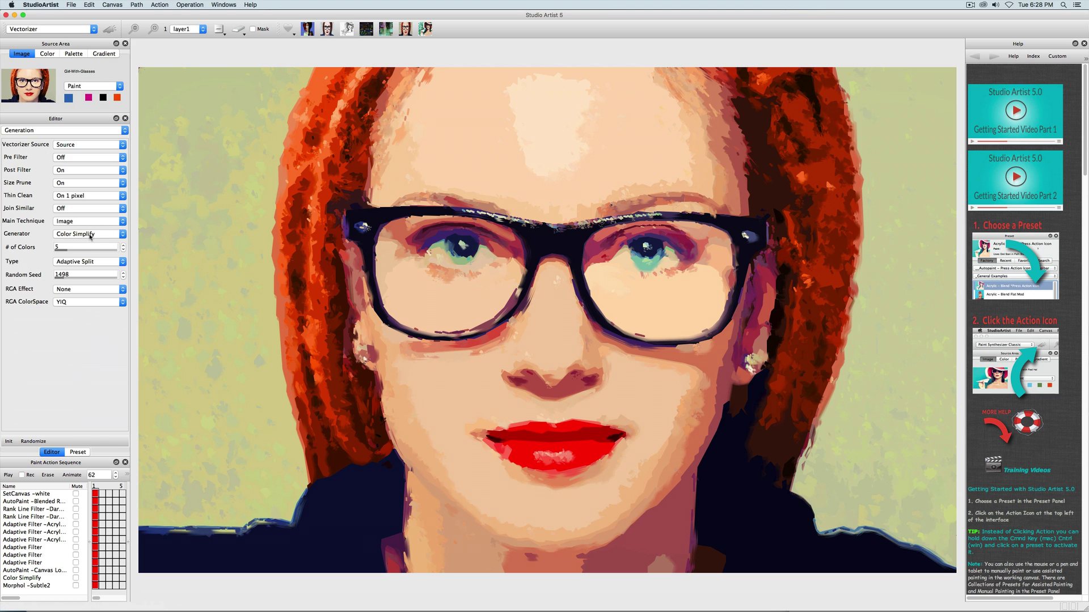
left_click(90, 234)
left_click(80, 279)
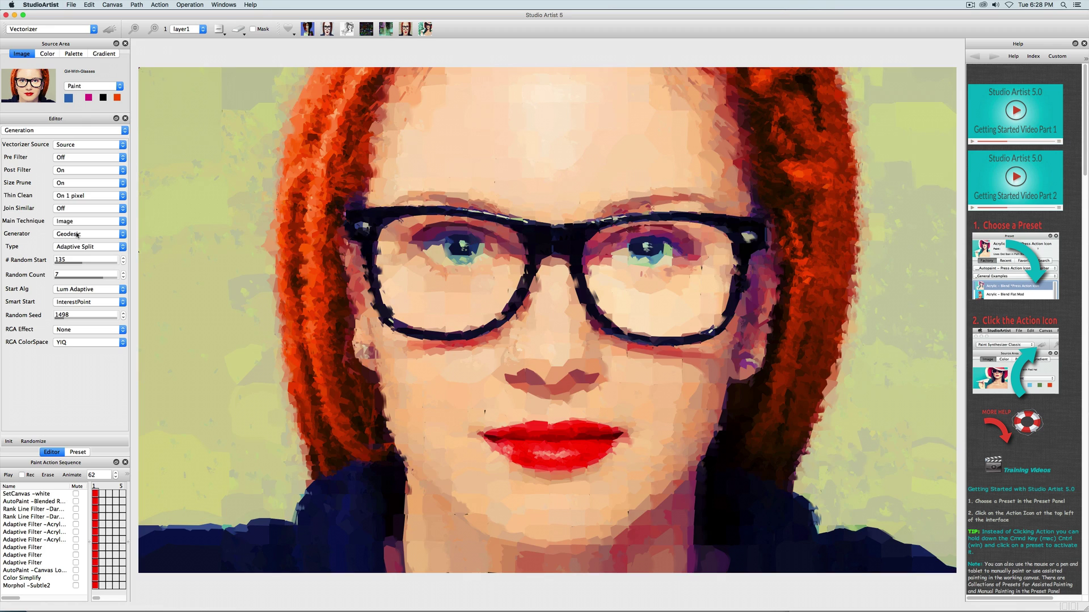
Set the vectorizer's Generator to Tesselate HV and render the portrait again
left_click(78, 235)
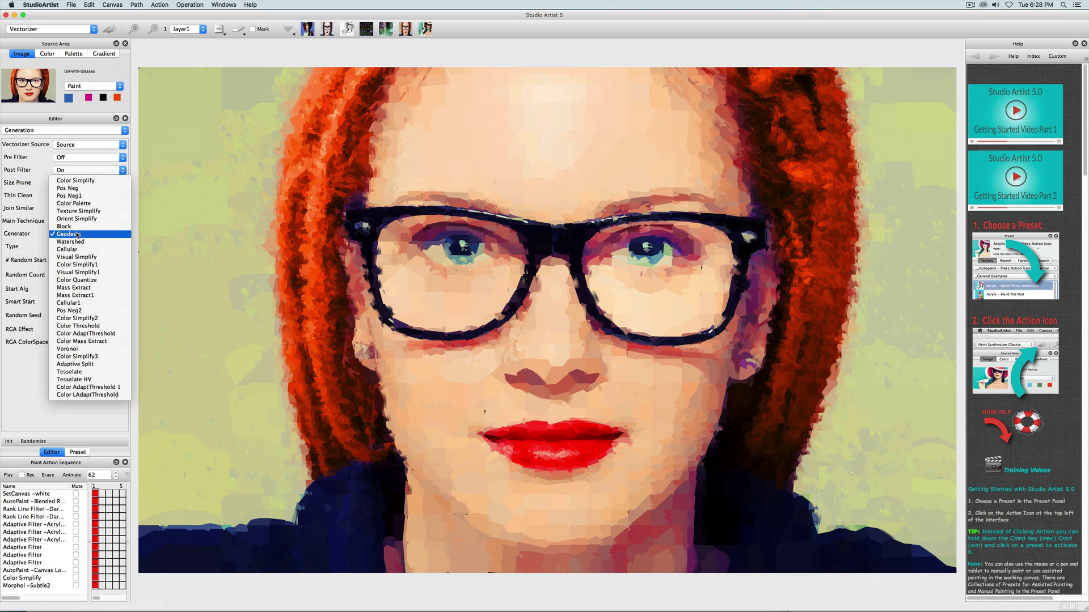
left_click(74, 380)
left_click(110, 30)
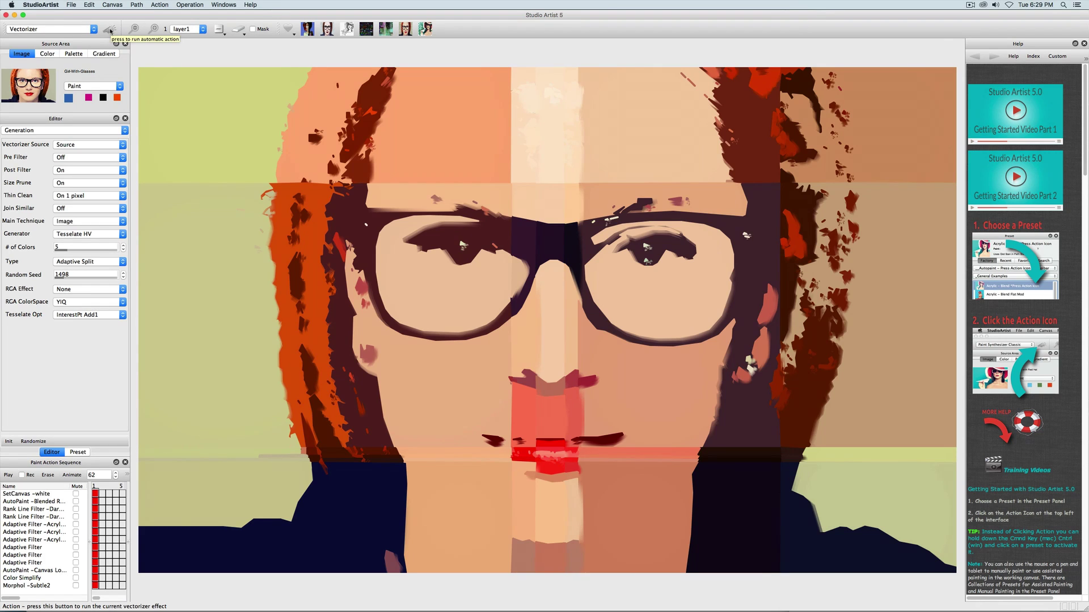
Render the Adaptive Flat vectorizer preset on a cleared canvas and show its editable parameters
left_click(78, 452)
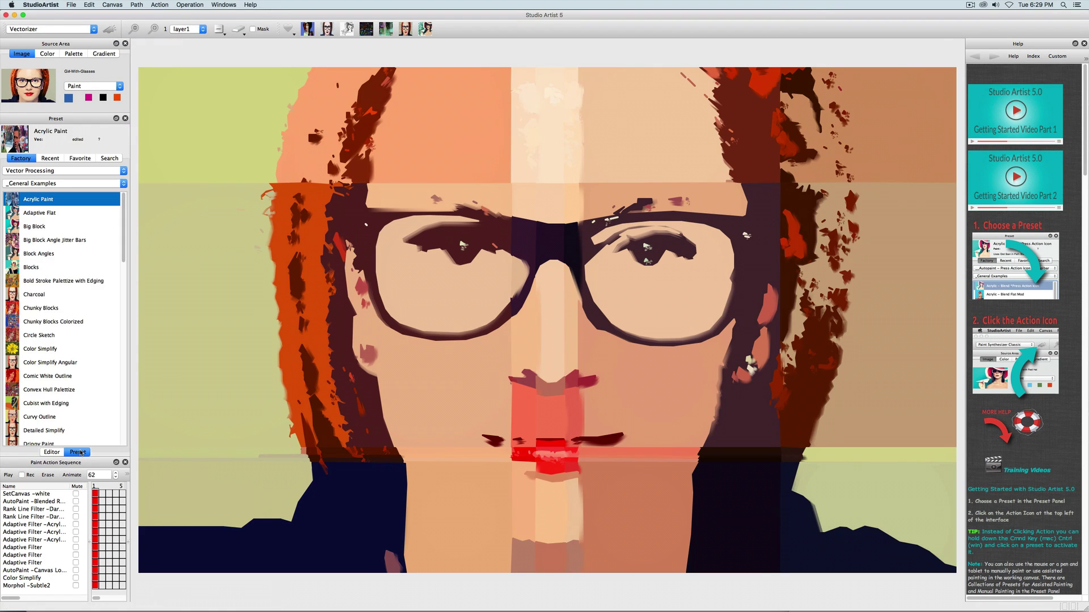
left_click(37, 213)
left_click(238, 30)
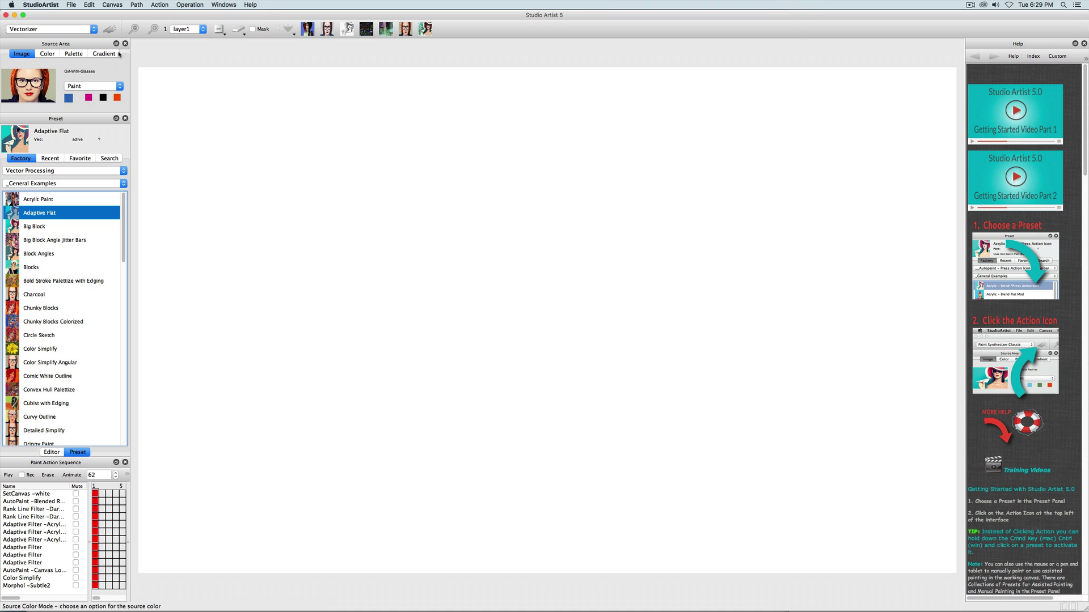
left_click(110, 28)
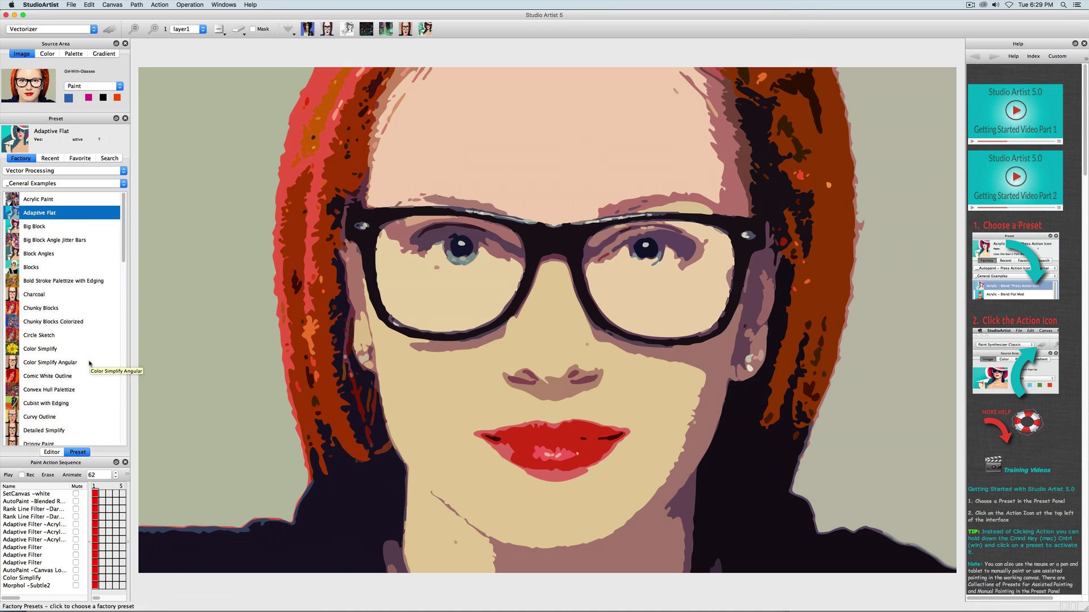
left_click(52, 452)
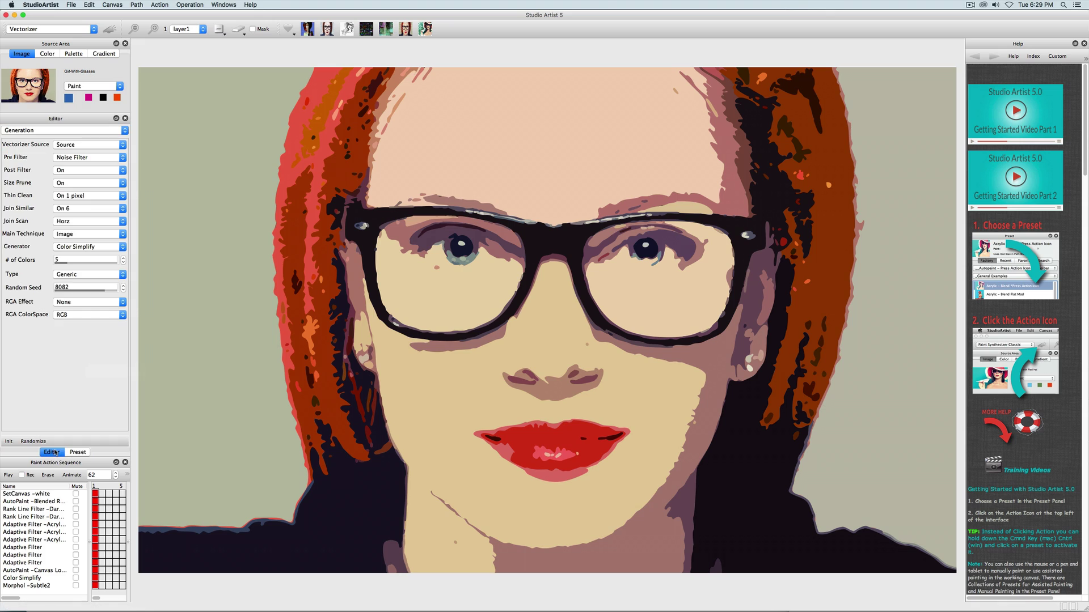
Set the vectorizer's Generator to Block with H Block and V Block both at 50, and render the portrait
left_click(70, 131)
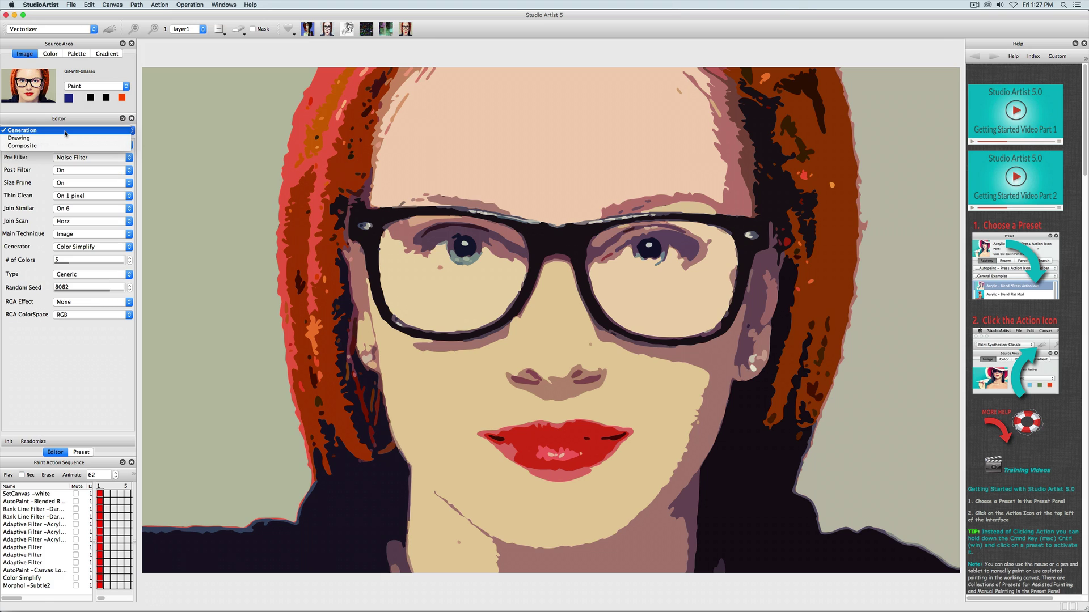
left_click(65, 132)
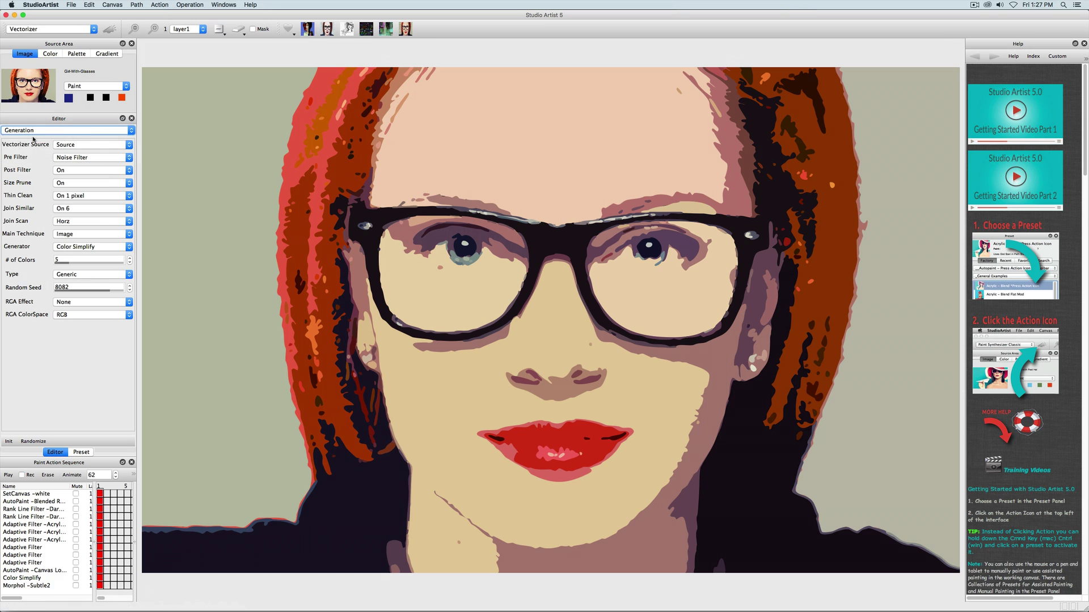
left_click(71, 247)
left_click(75, 274)
double_click(74, 274)
type("50")
key("Tab")
type("50")
left_click(109, 29)
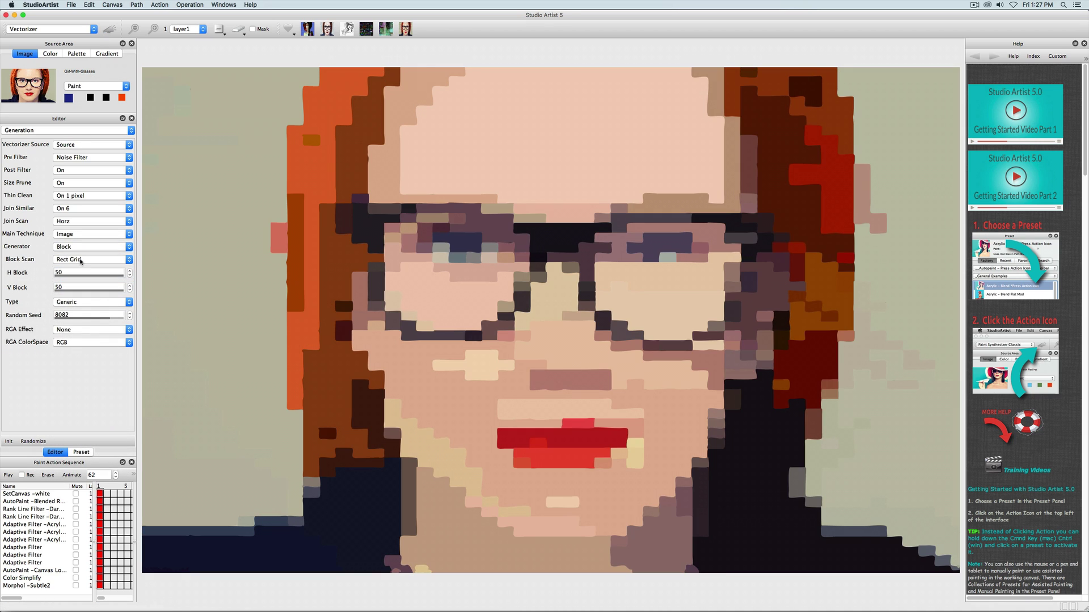
Set the Block Scan to Hex Grid and render the portrait again
left_click(80, 259)
left_click(79, 268)
left_click(109, 30)
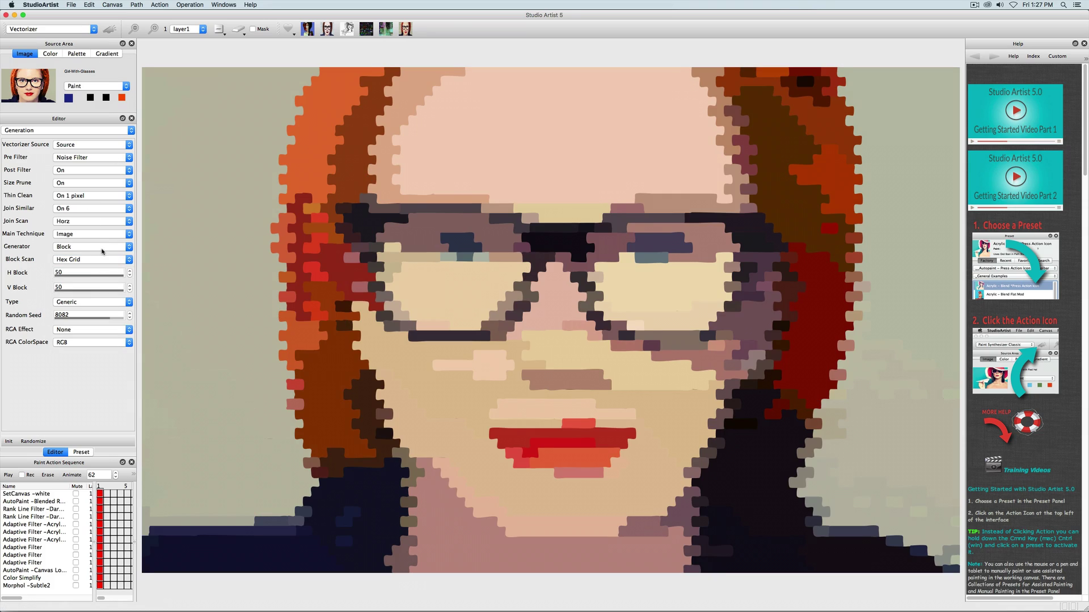
Show the vectorizer's Drawing parameters and set Src Color From to Palettize VecSrc Map
left_click(100, 130)
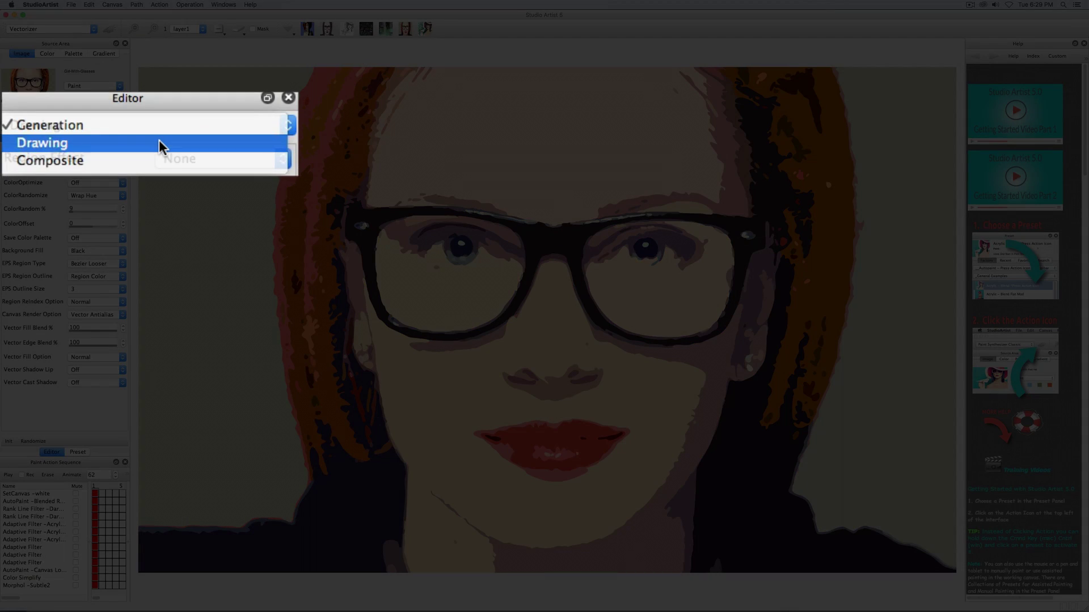
left_click(68, 138)
left_click(84, 170)
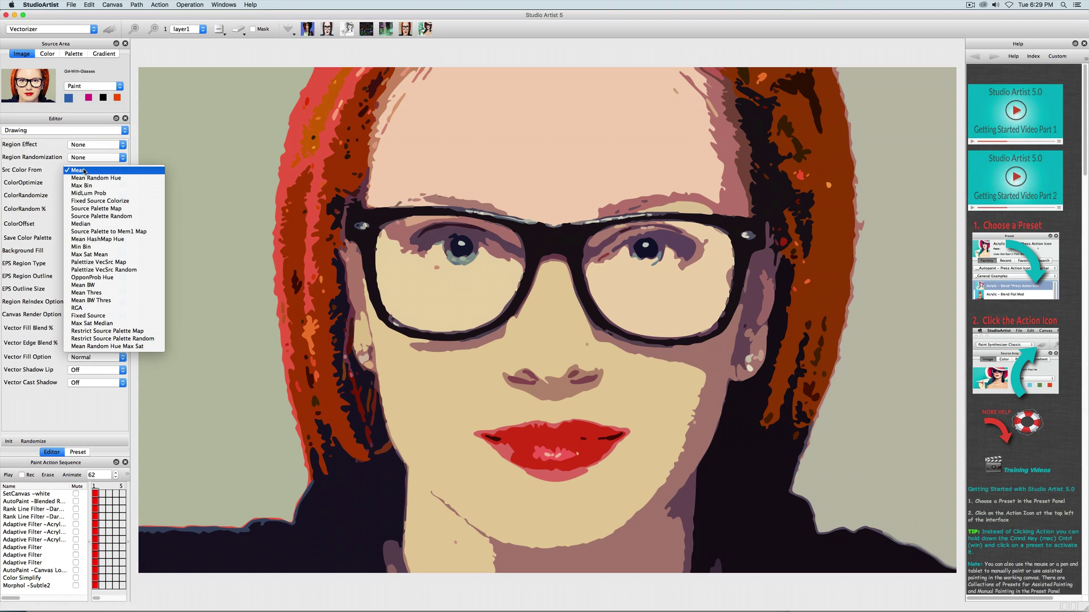
left_click(96, 262)
left_click(109, 29)
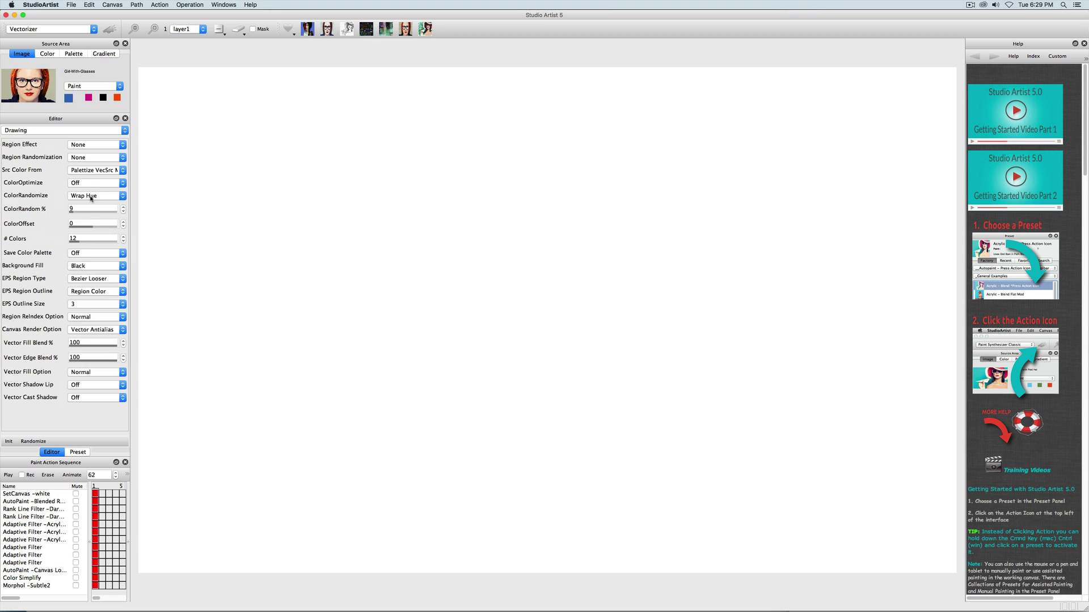
Set ColorRandomize to Wrap RGB and render with ColorRandom % at 100, then 44, and finally 28
left_click(94, 195)
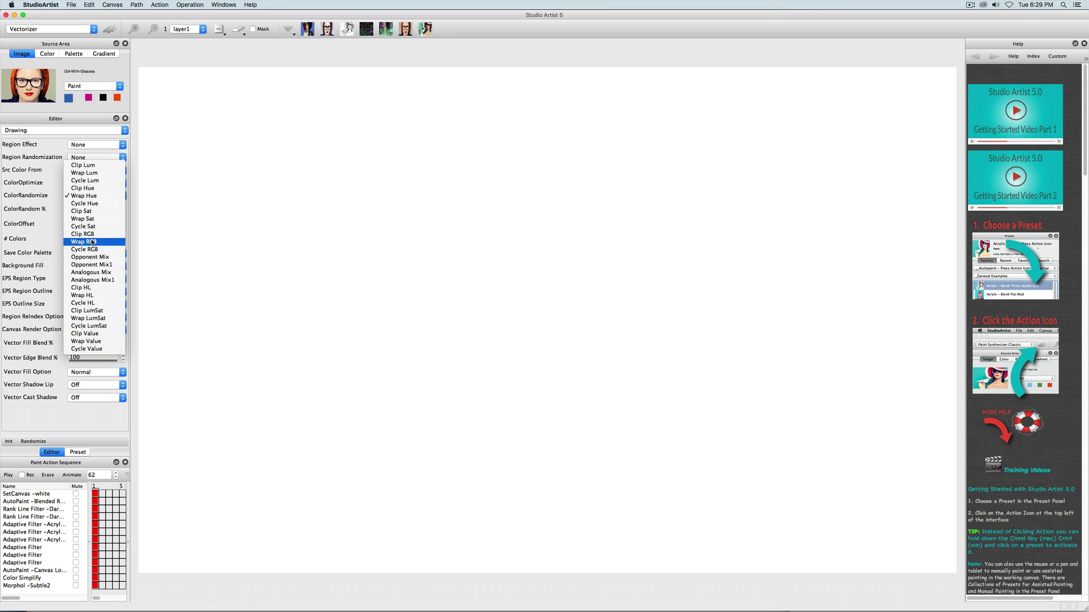
left_click(93, 238)
left_click(87, 213)
left_click_drag(86, 214, 117, 212)
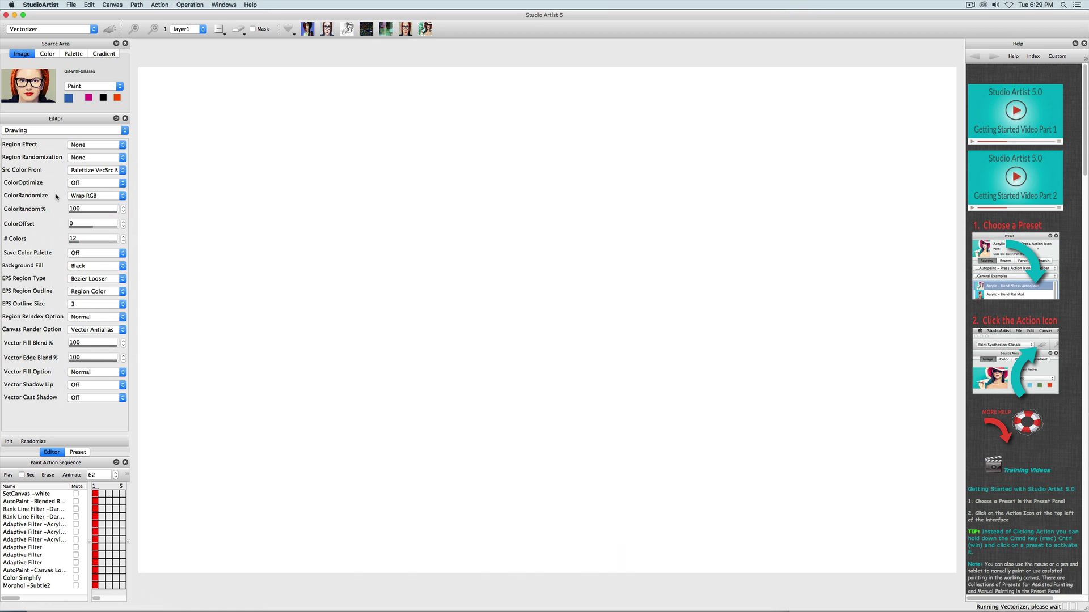
type("28")
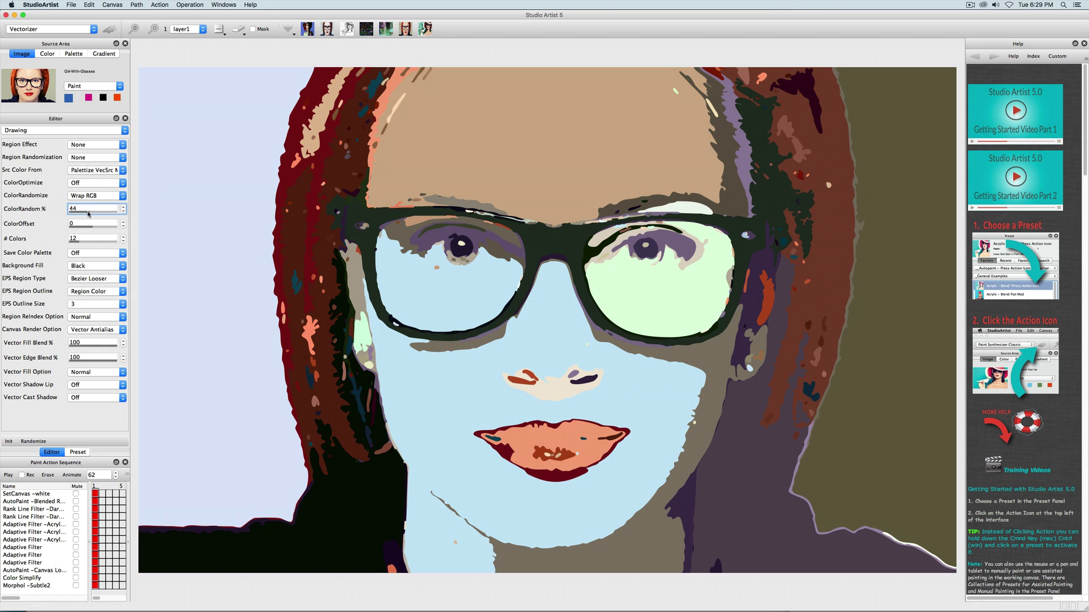
Set the EPS Region Outline to Black with an EPS Outline Size of 1 and render the portrait
left_click(97, 291)
left_click(90, 282)
left_click(96, 304)
left_click(91, 289)
left_click(237, 26)
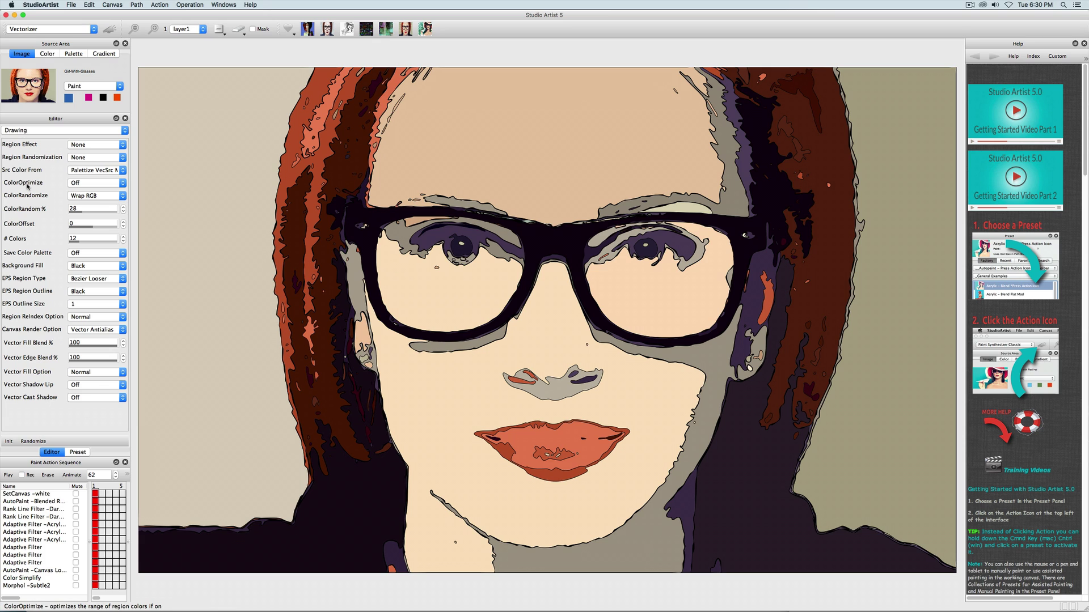
Show the vectorizer's Composite parameters, set the SmartEdge Option to Source Edge and render the portrait
left_click(56, 130)
left_click(60, 138)
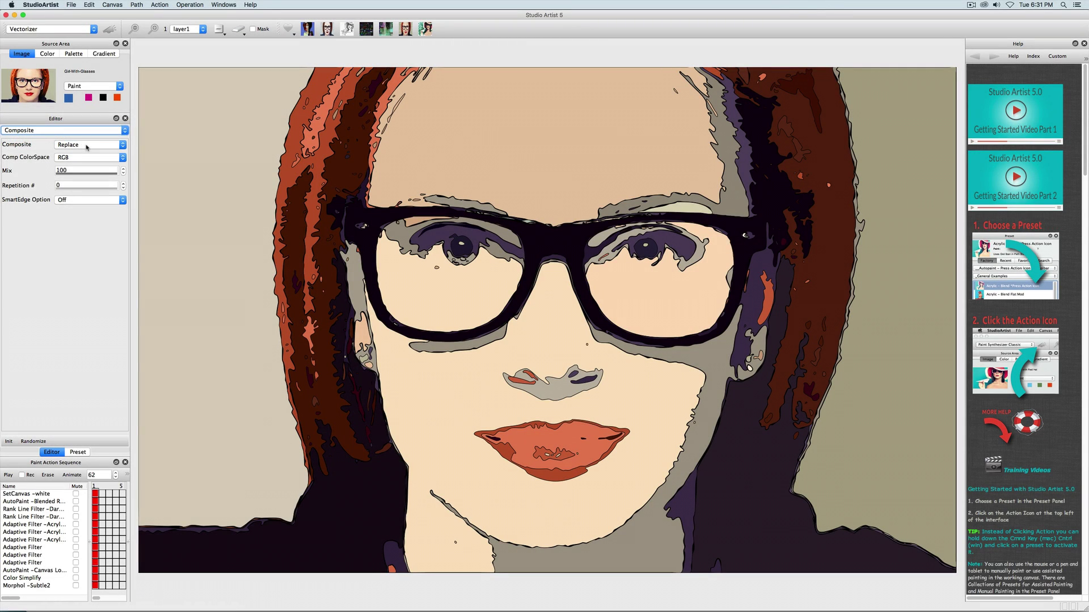
left_click(79, 201)
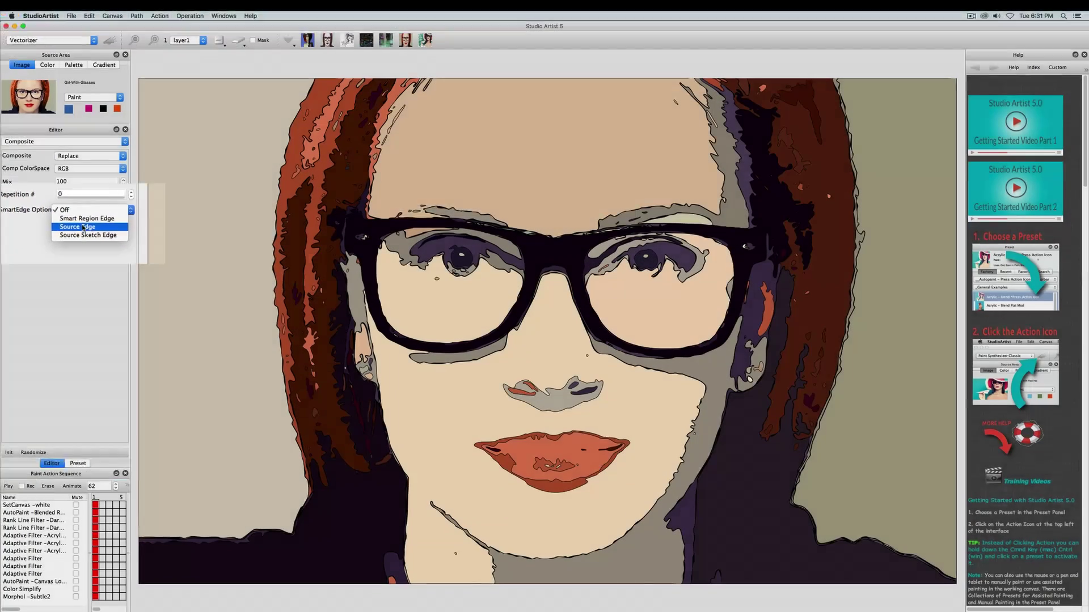
left_click(79, 227)
left_click(110, 29)
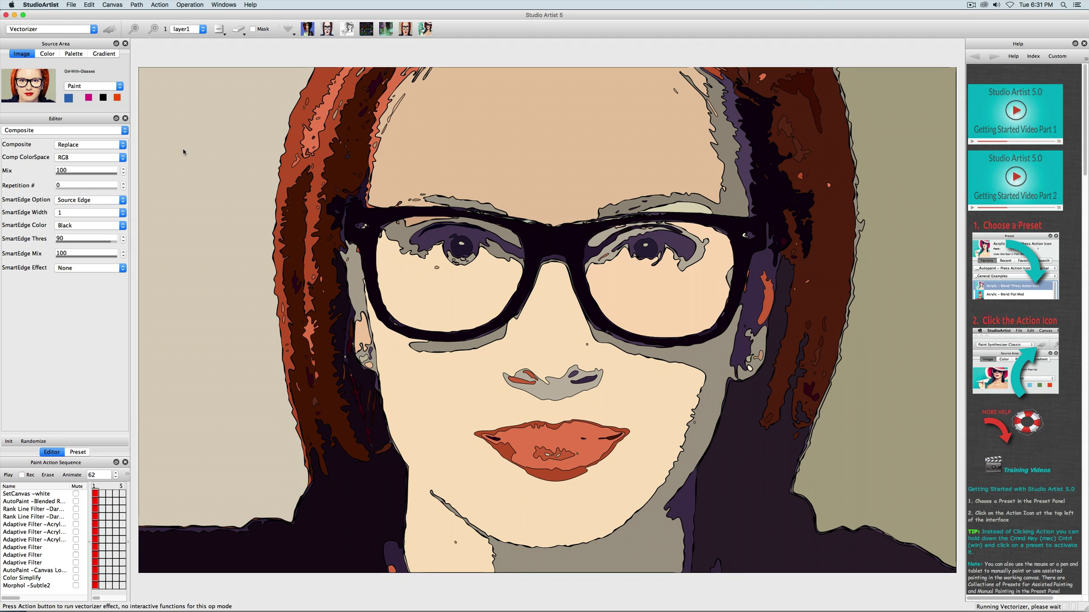
Render with the SmartEdge Option set to Source Sketch Edge, and set the SmartEdge Effect to Poly Simplify2
left_click(73, 199)
left_click(73, 215)
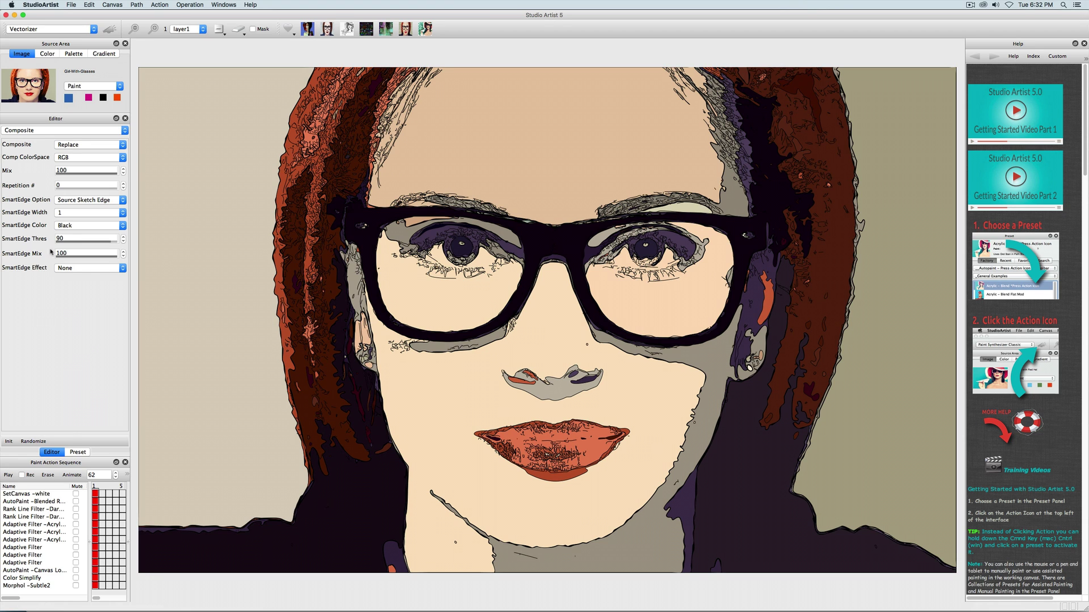
left_click(85, 268)
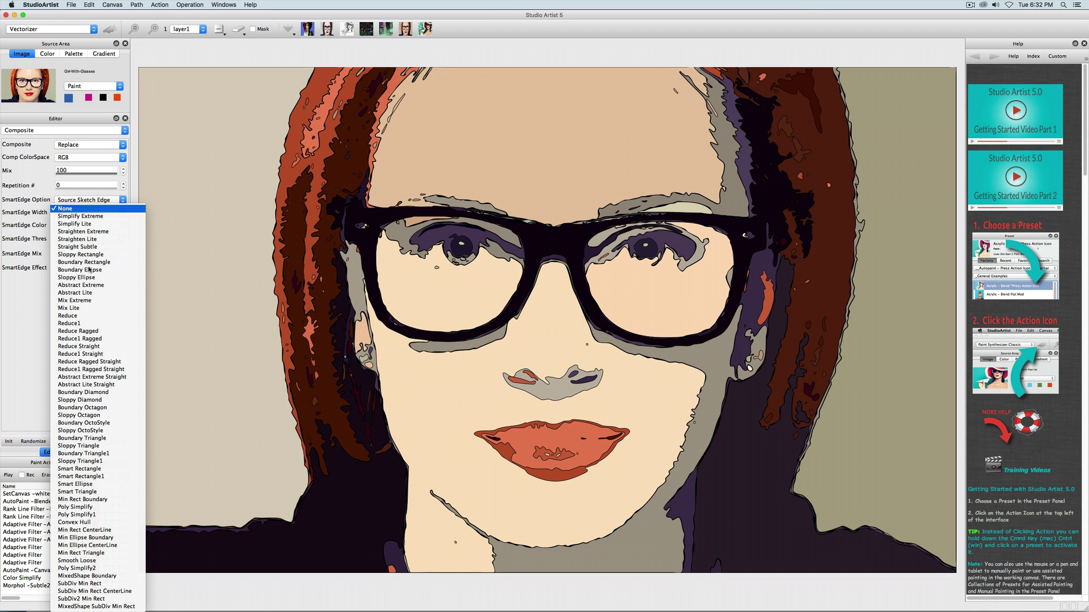
left_click(84, 568)
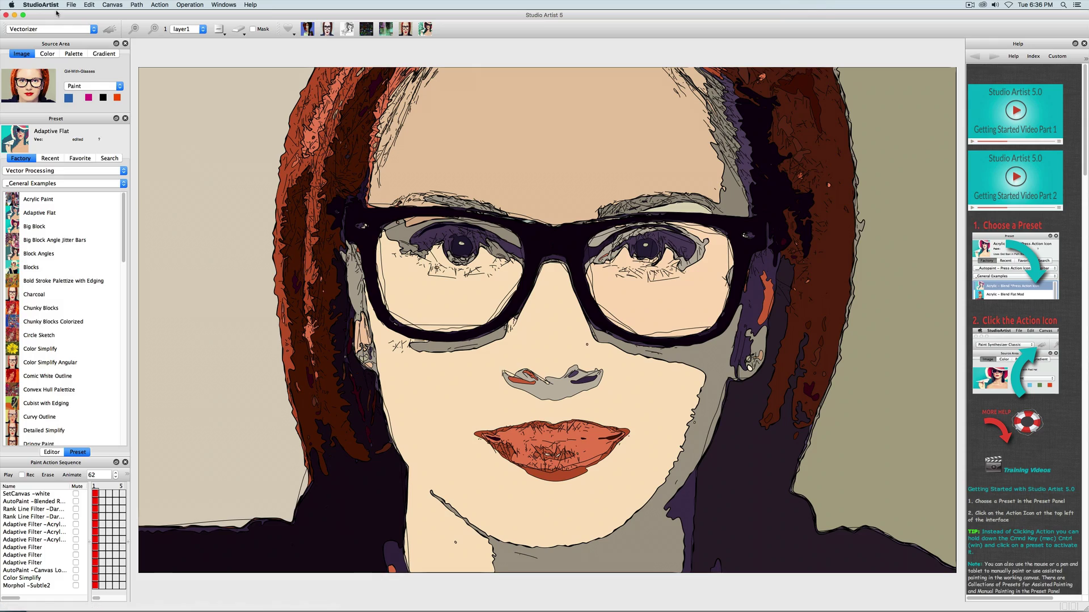
Switch to the Warp operation and reset the canvas to the source photo
left_click(57, 29)
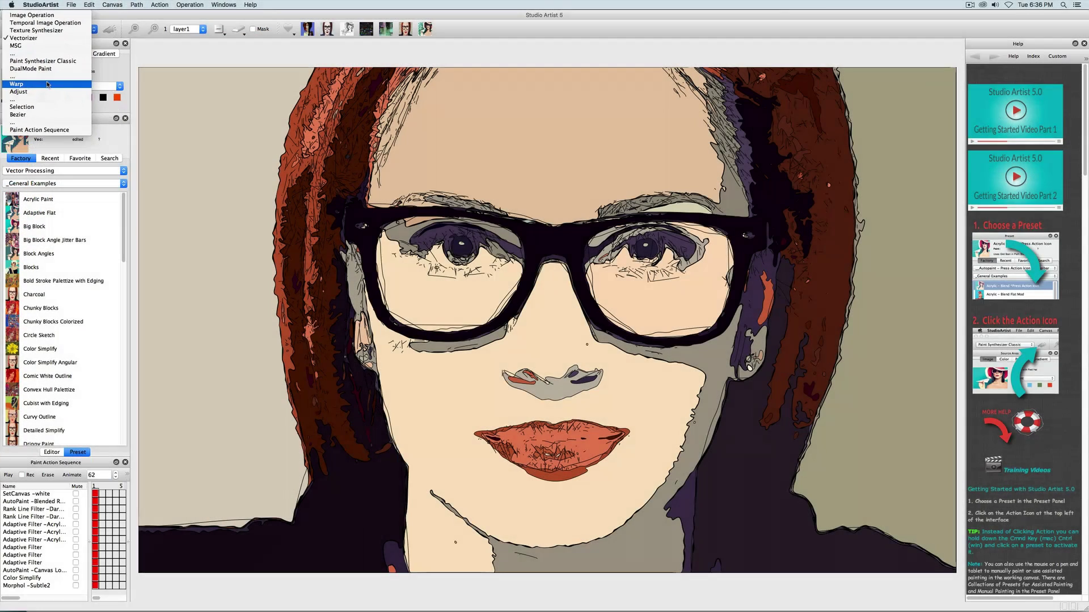
left_click(47, 86)
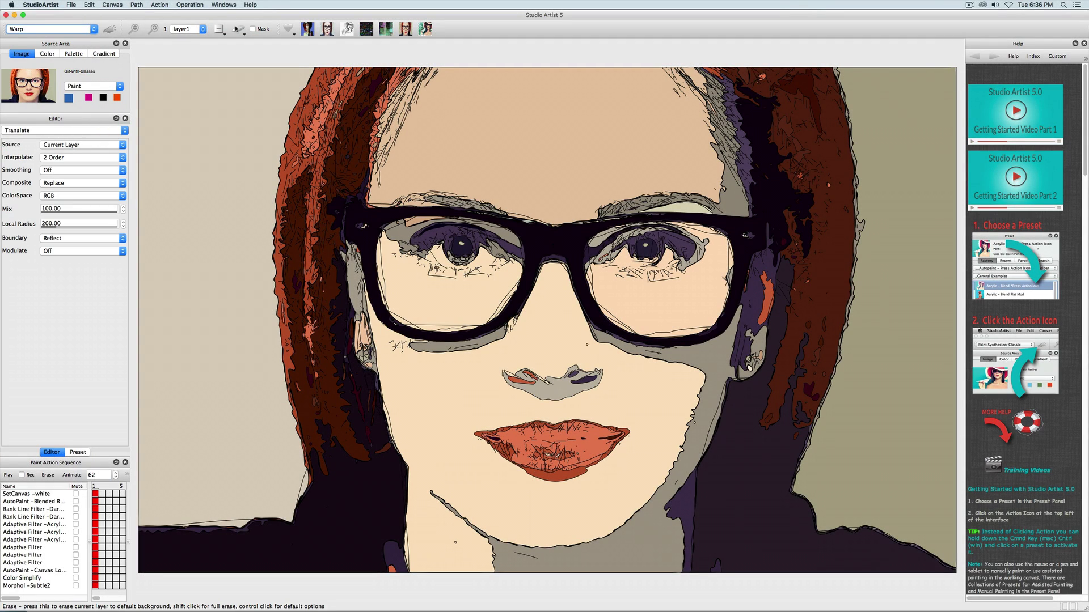
left_click(238, 28)
left_click(238, 29)
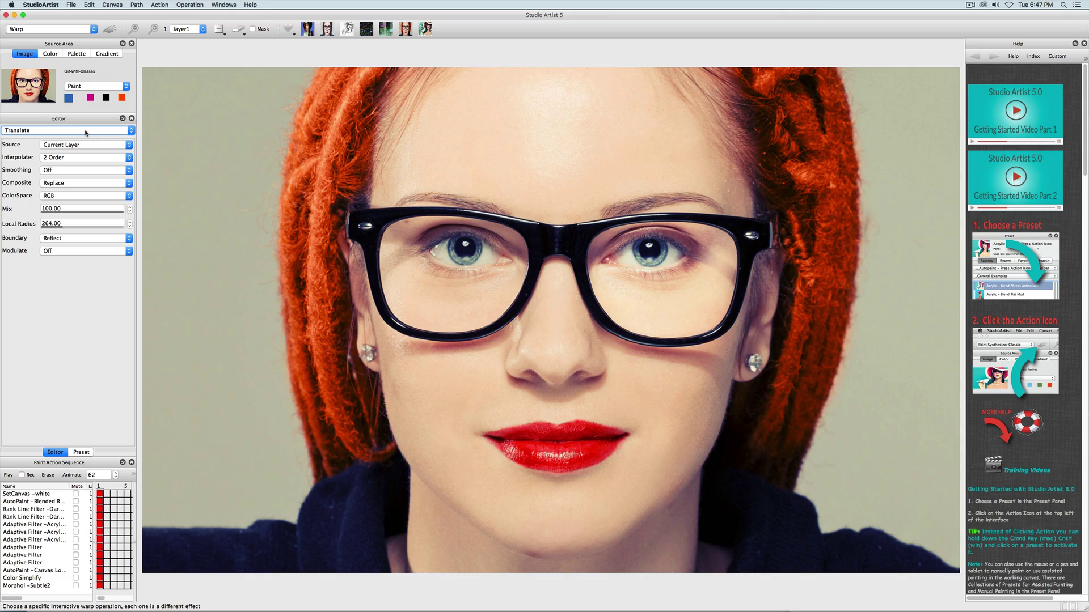
Warp the face with PushPull at a Local Radius of 264, narrowing the features and reshaping the lower face
left_click(86, 131)
left_click(26, 50)
left_click_drag(567, 260, 414, 329)
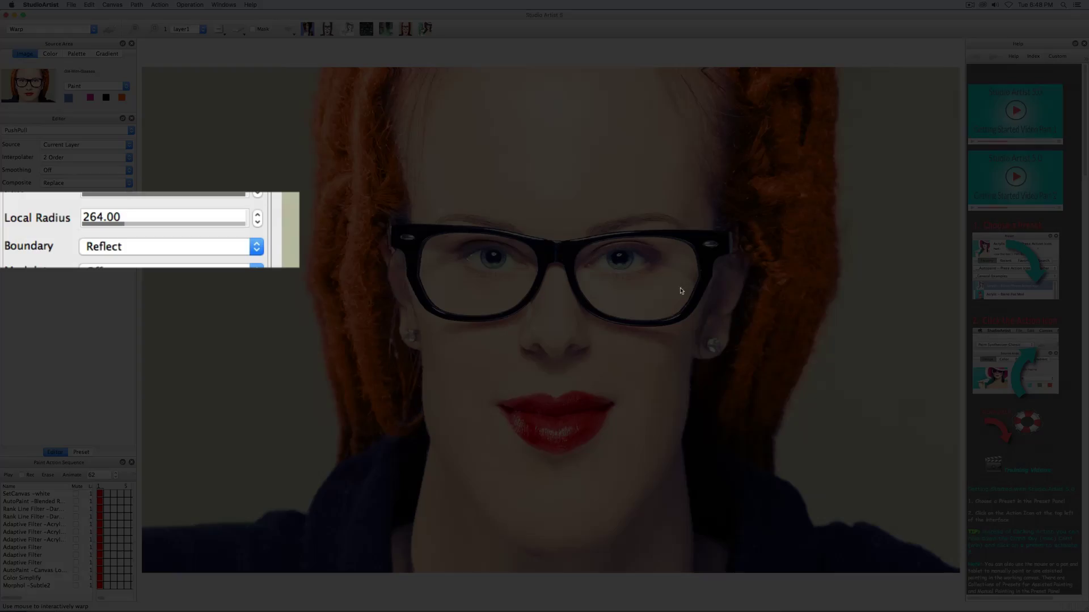
left_click_drag(622, 383, 501, 538)
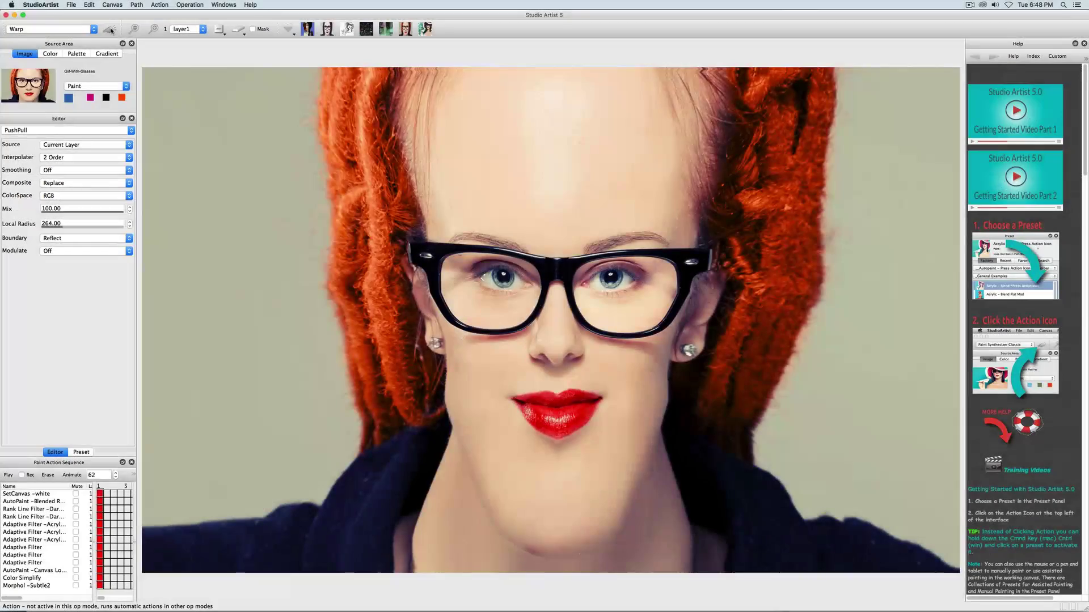
Enlarge both eyes of the unwarped portrait with the Sphere Local warp
left_click(85, 130)
left_click(25, 390)
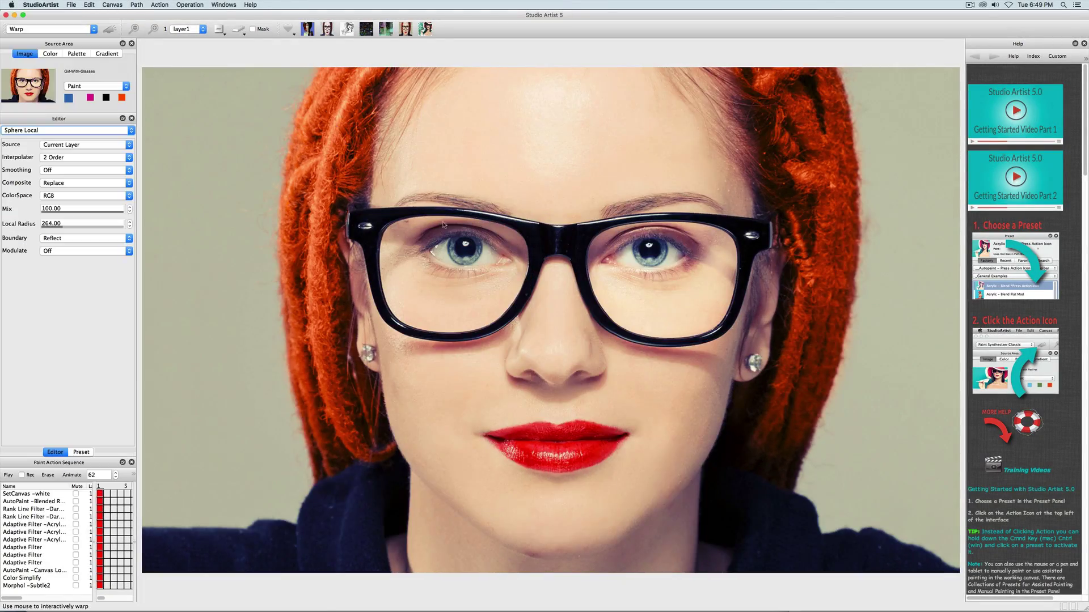
left_click(465, 244)
left_click(652, 243)
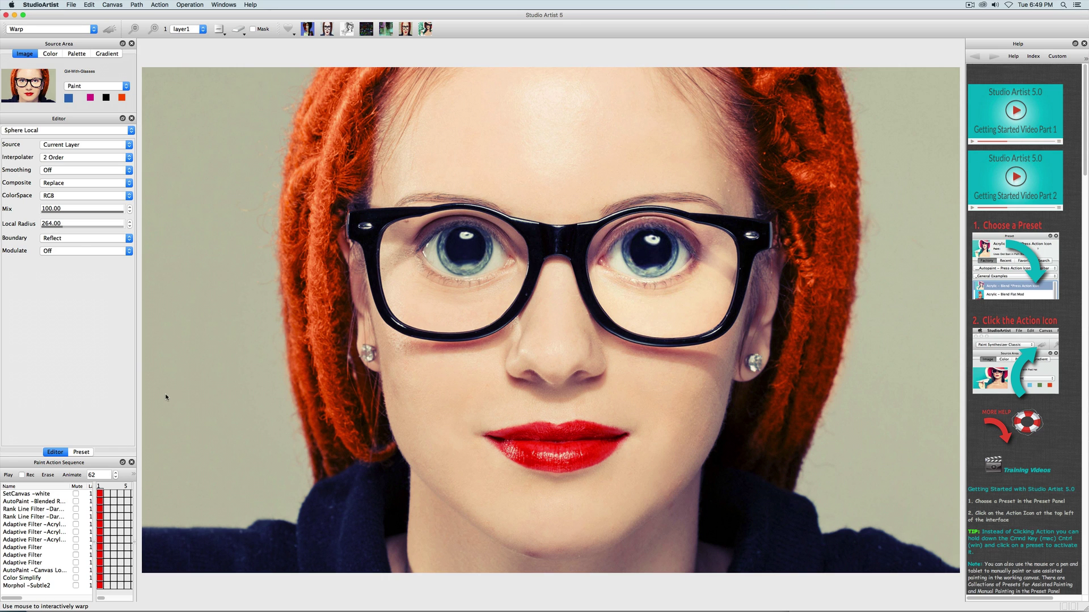
Apply the Kaleido 7Symmetry warp from beside the nose, then shift the portrait with the Translate warp
left_click(34, 131)
left_click(57, 100)
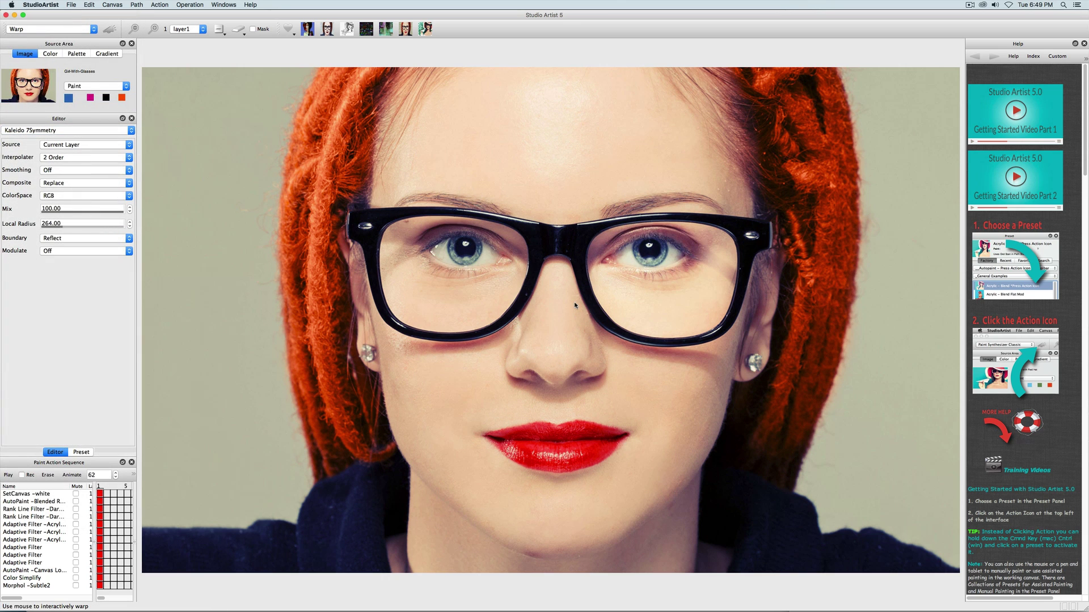
left_click(575, 305)
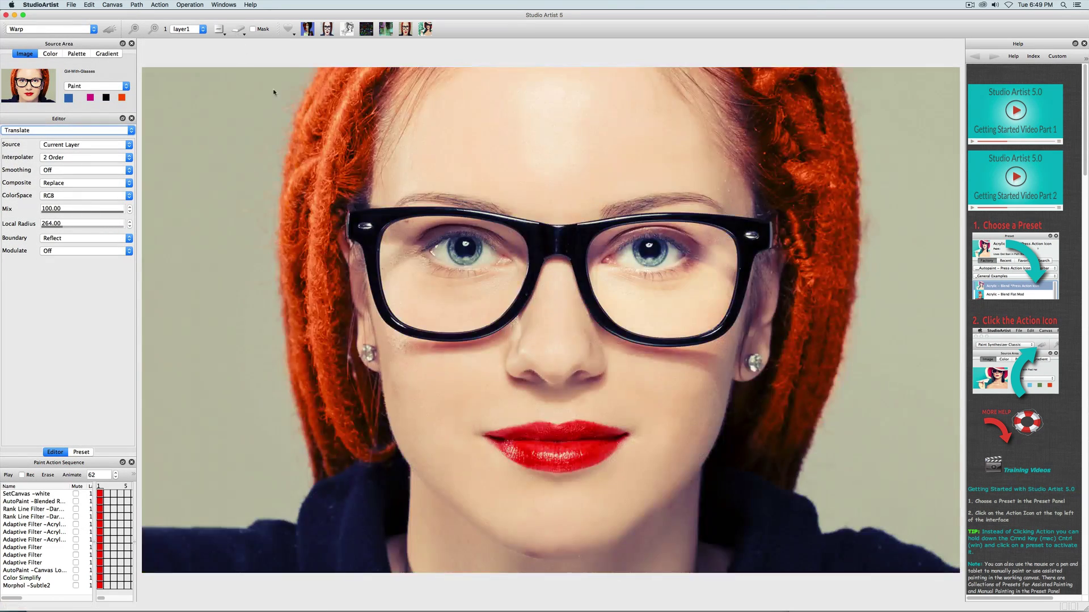
left_click_drag(598, 255, 647, 360)
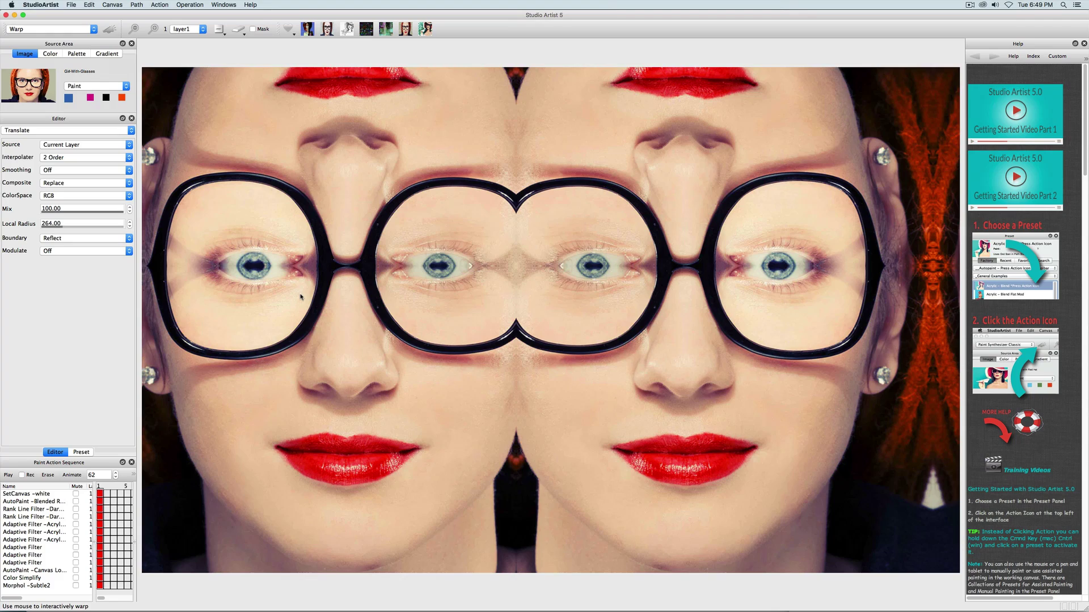
Switch to the Adjust operation and alter the portrait with Hue Adjust and one more adjustment type
left_click(55, 28)
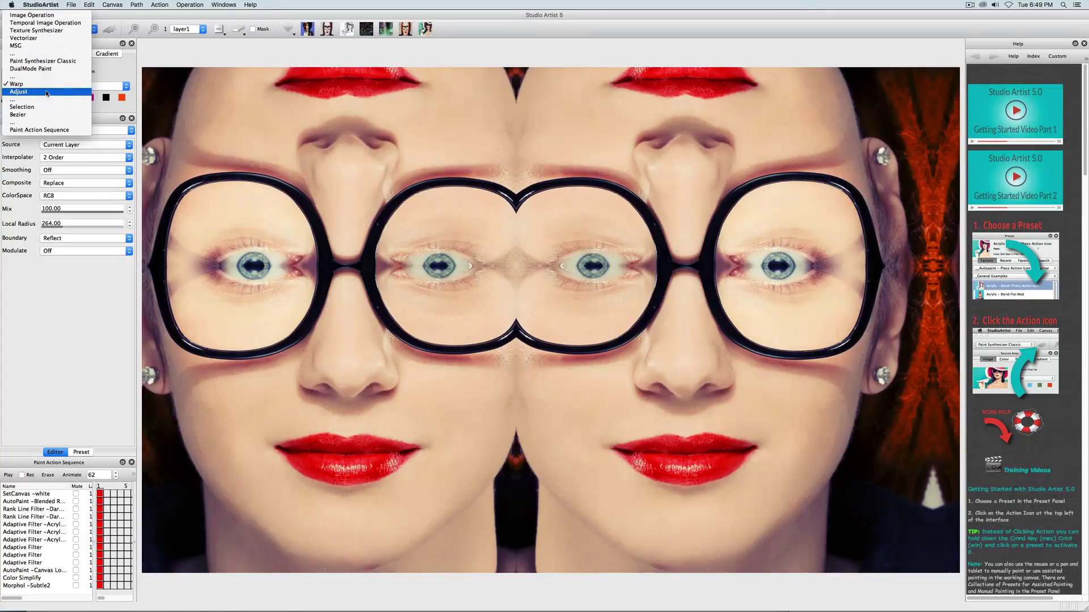
left_click(34, 100)
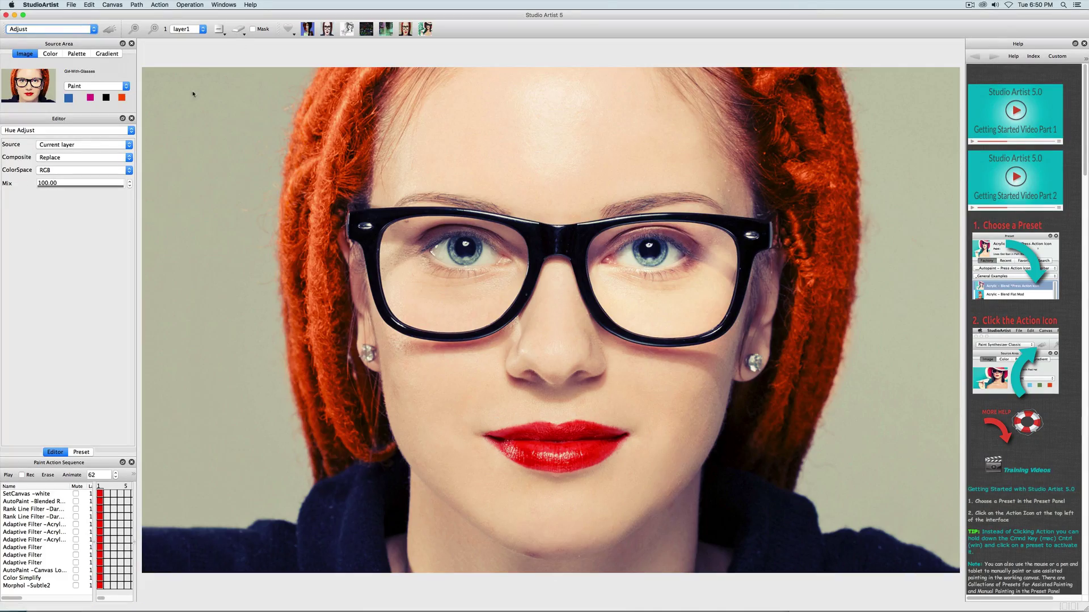
left_click_drag(195, 97, 318, 130)
left_click(65, 130)
left_click(65, 124)
left_click_drag(238, 187, 318, 272)
Apply Bias/Gain Adjust interactively across the portrait
left_click(65, 130)
left_click(45, 148)
left_click_drag(267, 114, 531, 218)
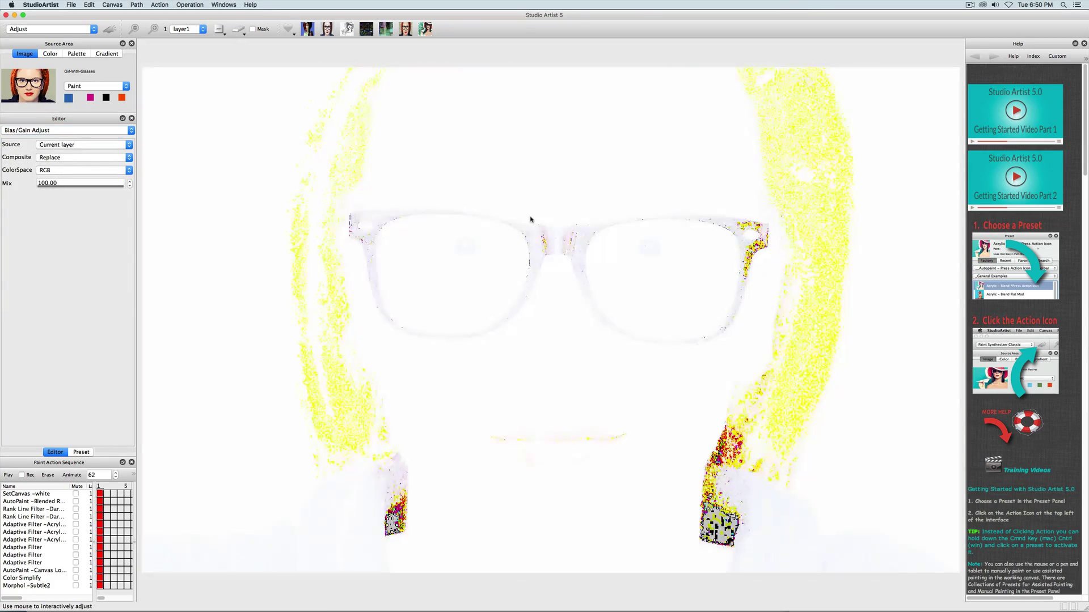
Apply two further adjustment types interactively to the portrait
left_click(65, 130)
left_click(46, 137)
left_click_drag(363, 284, 173, 205)
left_click(67, 130)
left_click(45, 142)
left_click_drag(341, 238, 371, 266)
Apply White Shift Adjust to the portrait, then choose another adjustment type
left_click(88, 132)
scroll(87, 139, "down", 2)
left_click(87, 139)
left_click(388, 181)
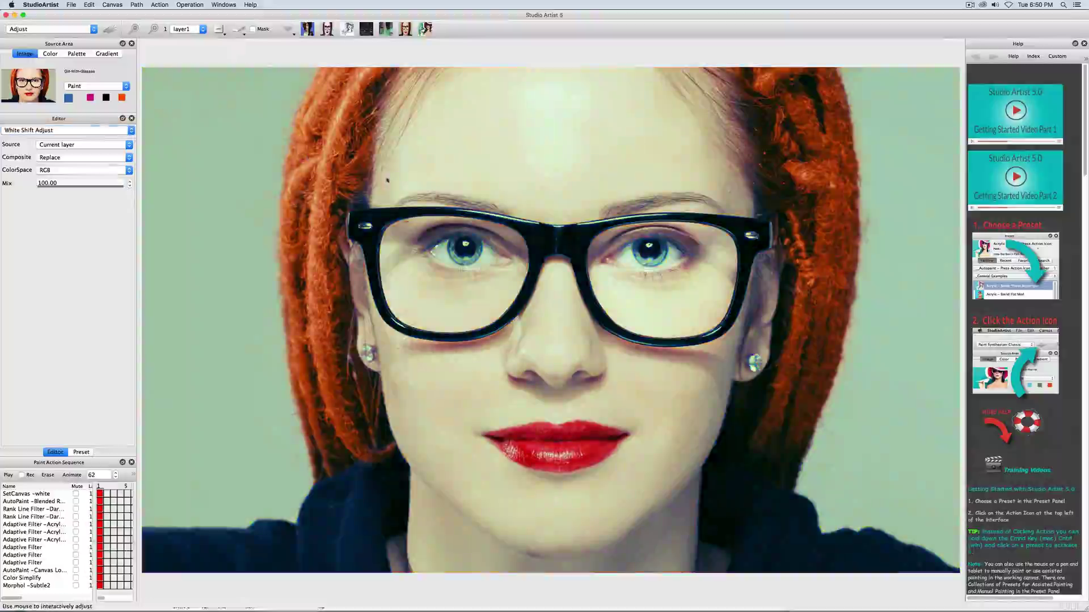
left_click(46, 130)
left_click(45, 122)
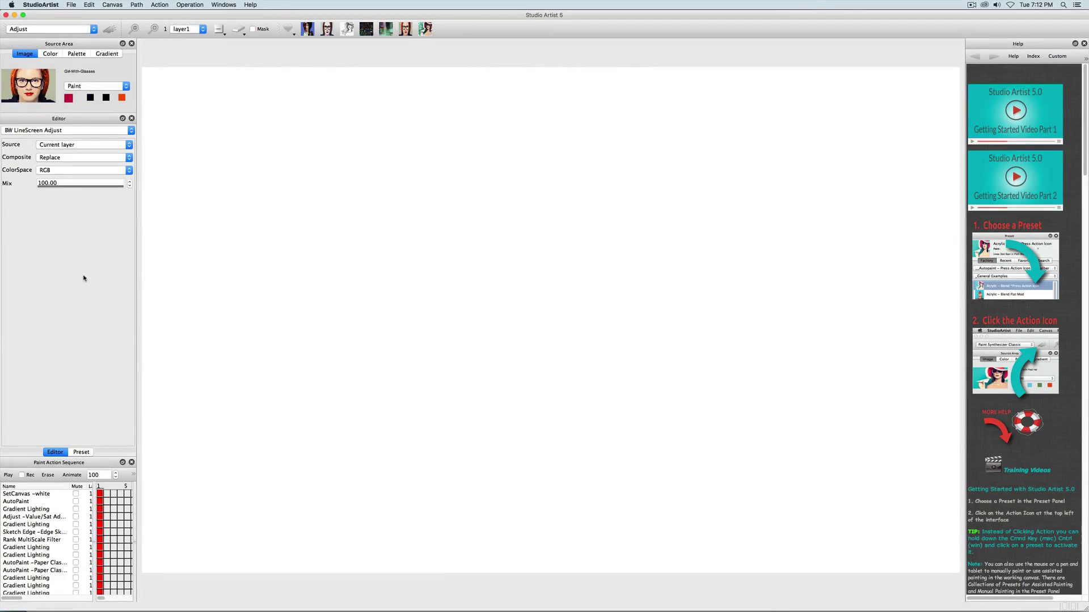
Switch to the Paint Synthesizer Classic operation and erase all steps of the Paint Action Sequence
left_click(61, 32)
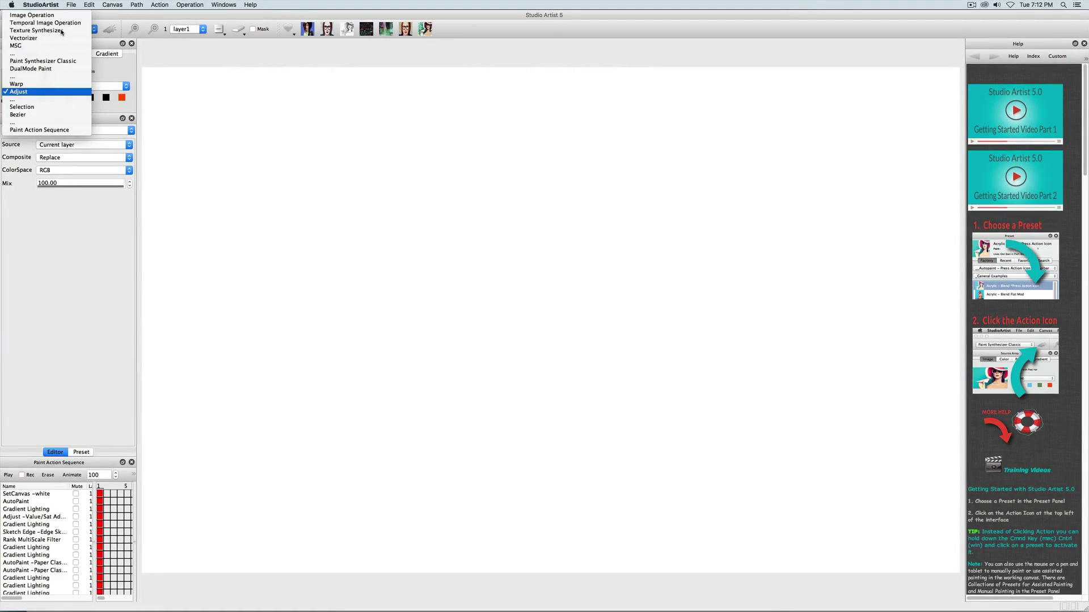
left_click(59, 62)
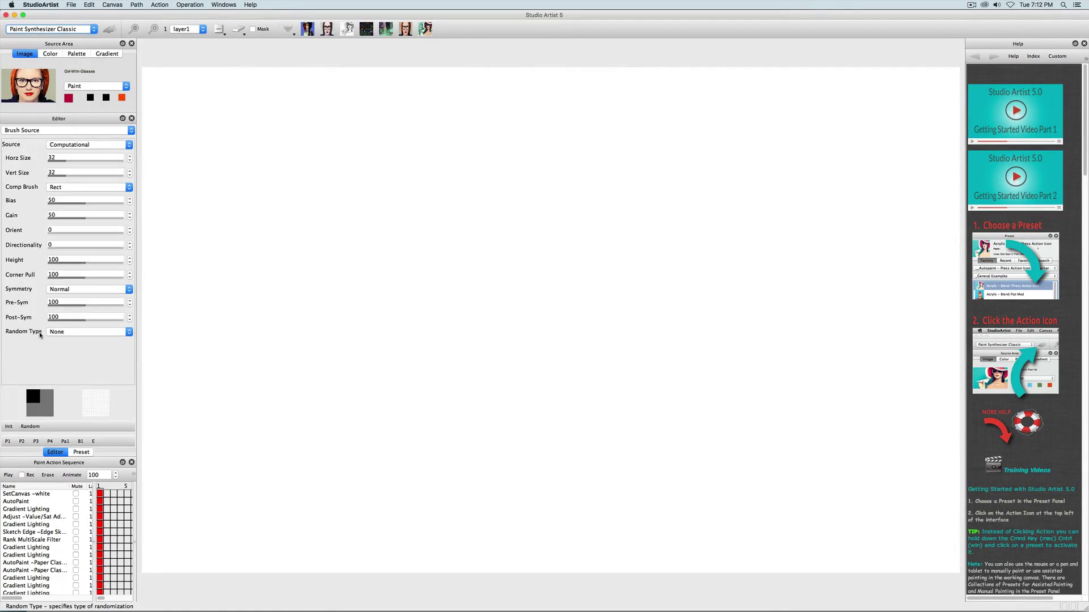
left_click(47, 476)
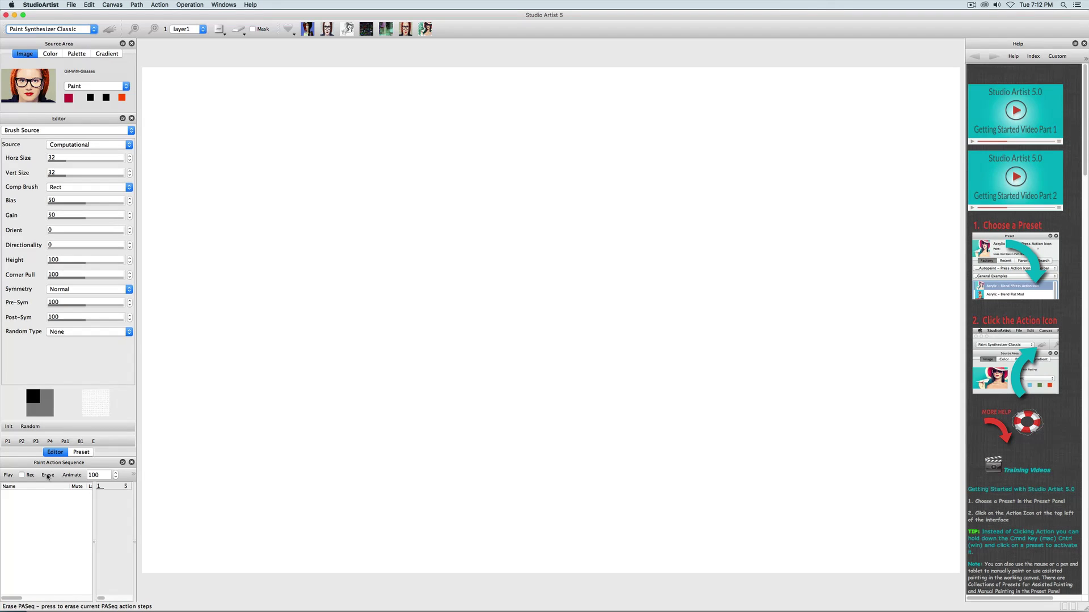
Turn on Paint Action Sequence recording and autopaint the canvas with the _Acrylic preset from the _Natural Media category
left_click(78, 452)
left_click(54, 190)
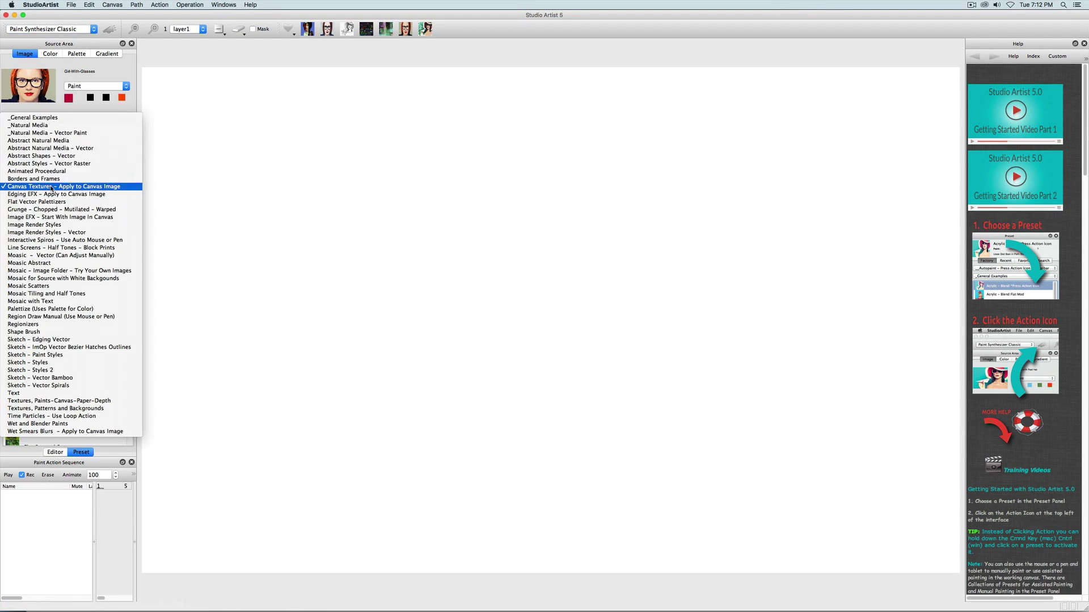
left_click(85, 126)
left_click(109, 29)
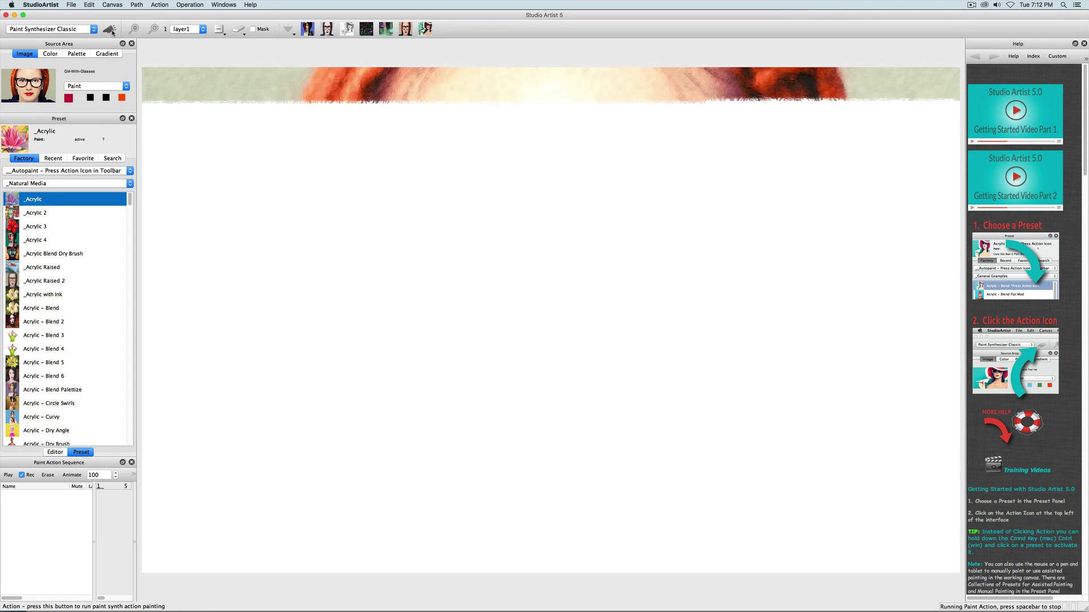
Apply the Hatch Rotate Image Operation preset from Sketch Styles - Based On Source Image over the painted portrait
left_click(63, 29)
left_click(66, 16)
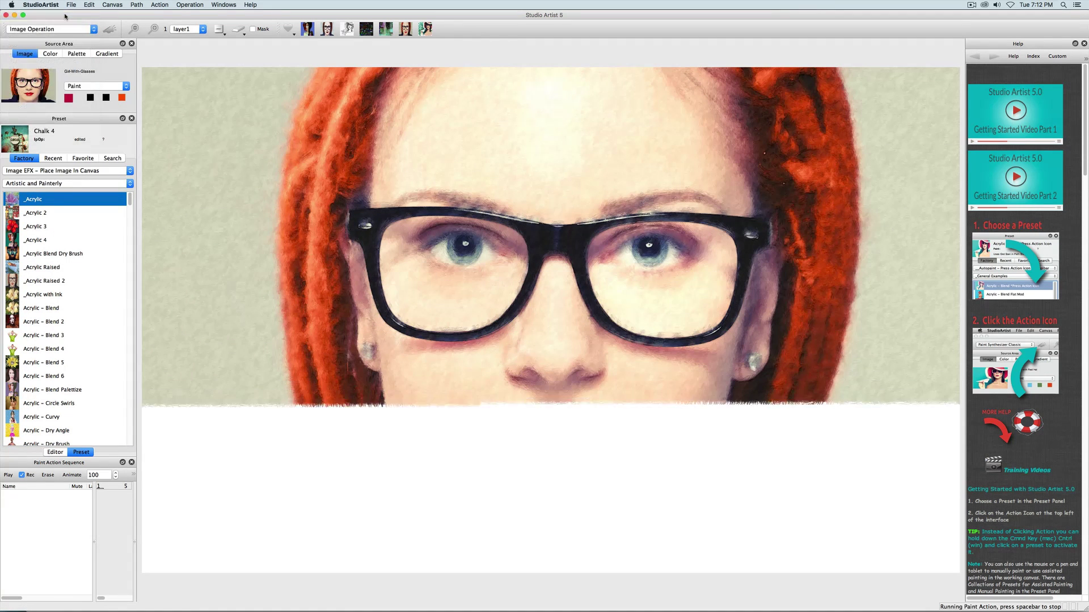
left_click(62, 186)
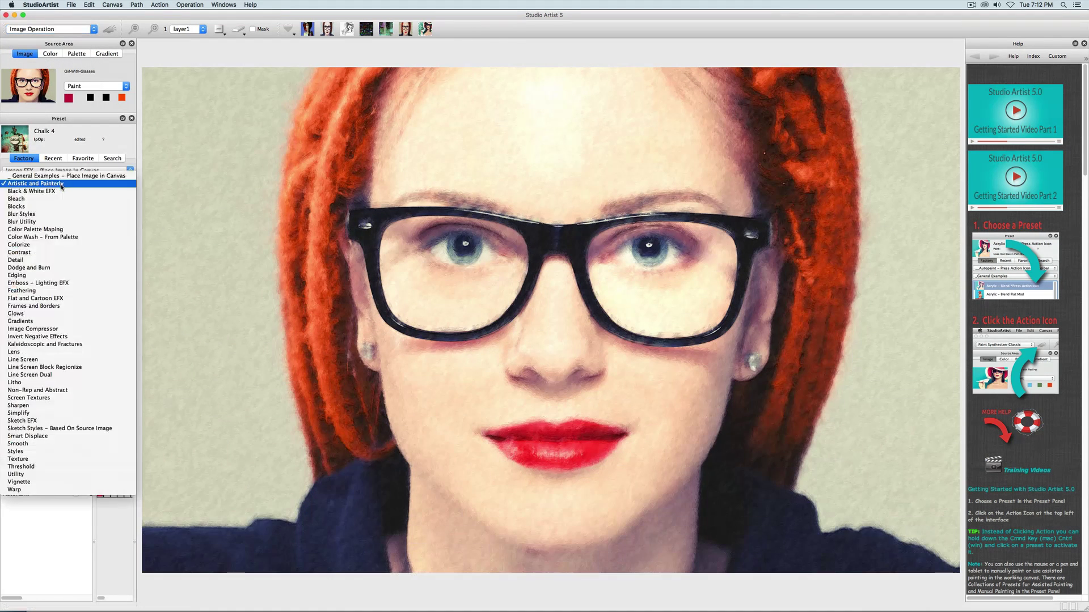
left_click(47, 429)
left_click_drag(130, 214, 124, 315)
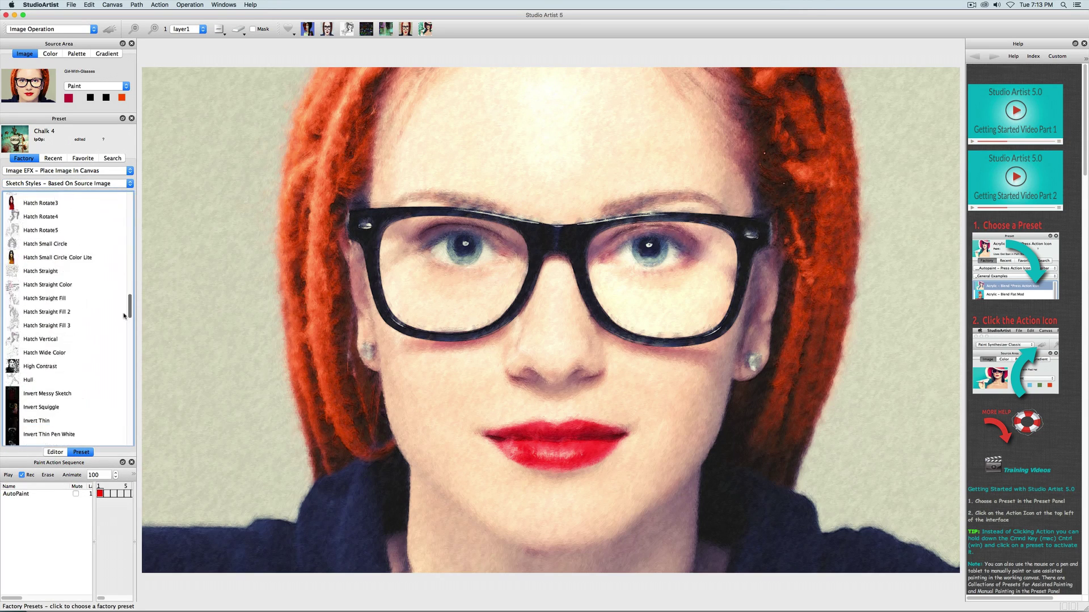
scroll(42, 220, "up", 4)
left_click(40, 227)
left_click(111, 29)
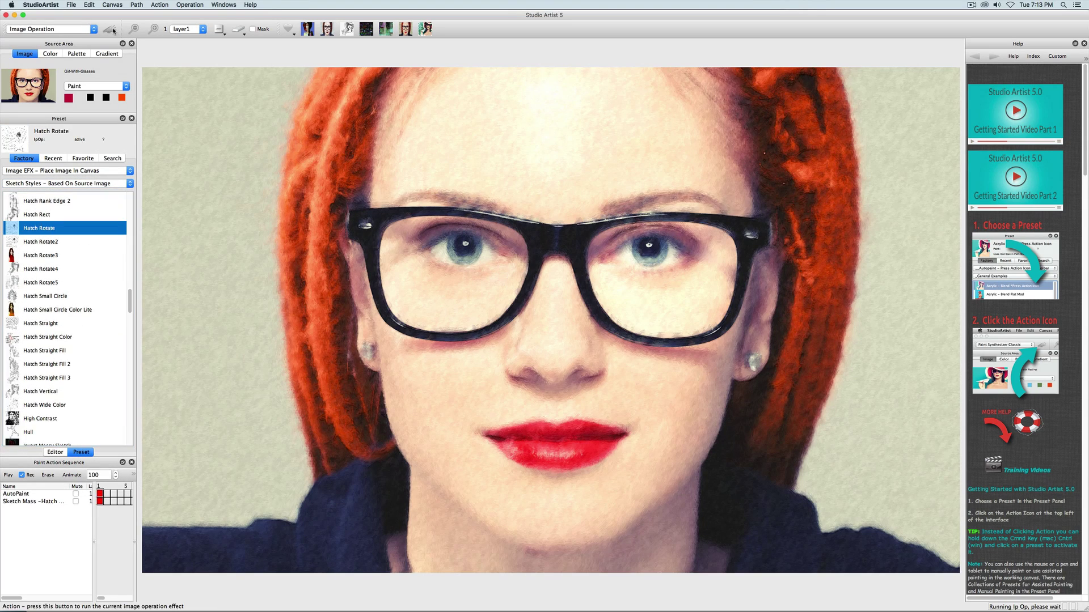
Apply the Chalk 4 Image Operation preset from the Artistic and Painterly category to the sketched portrait
left_click(67, 183)
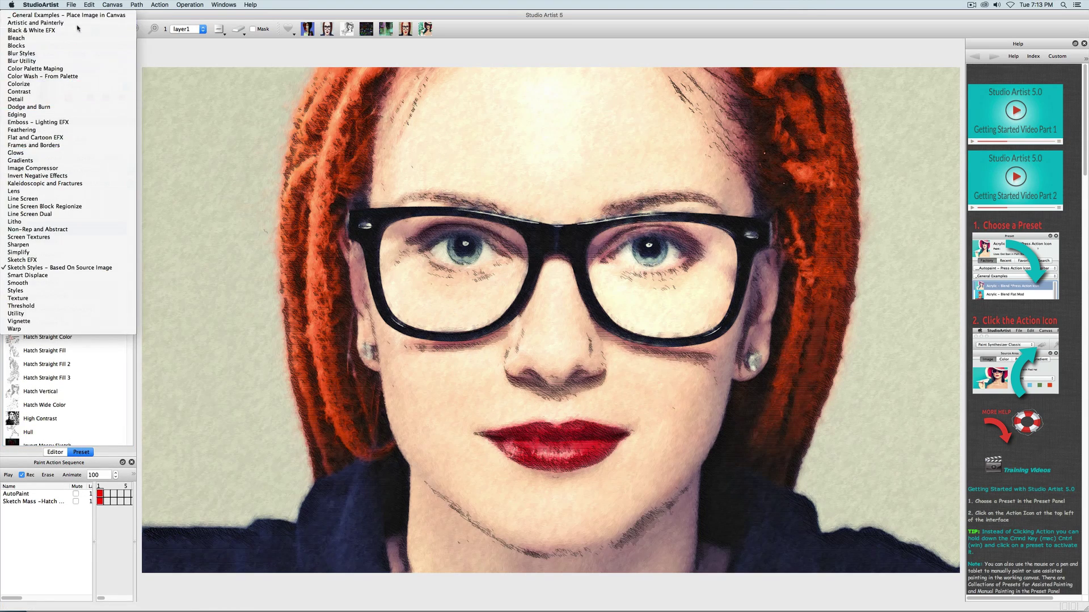
left_click(34, 36)
left_click(34, 321)
left_click(108, 30)
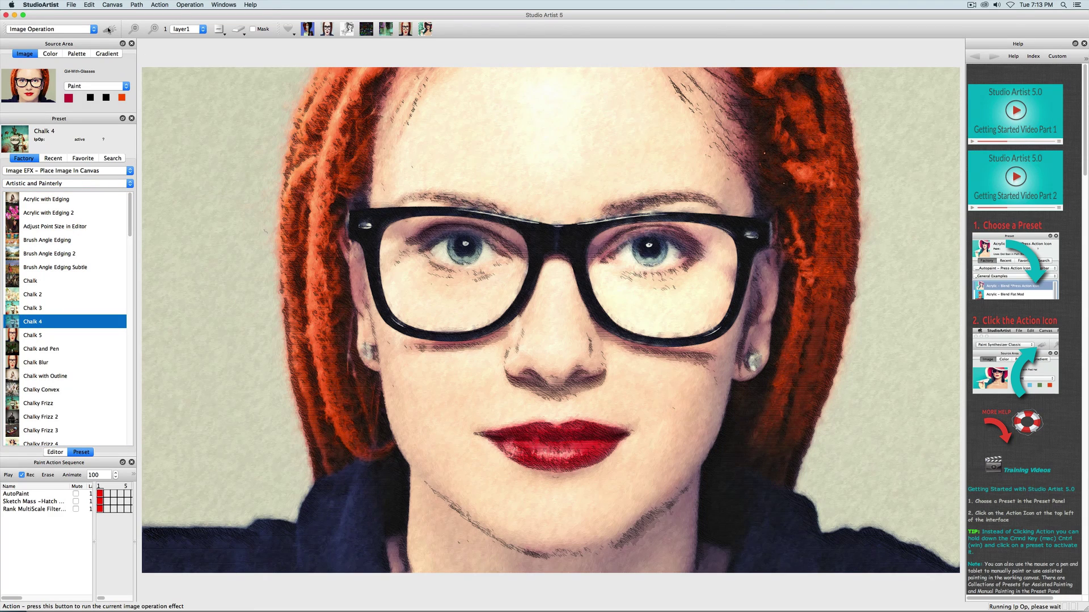
left_click(68, 183)
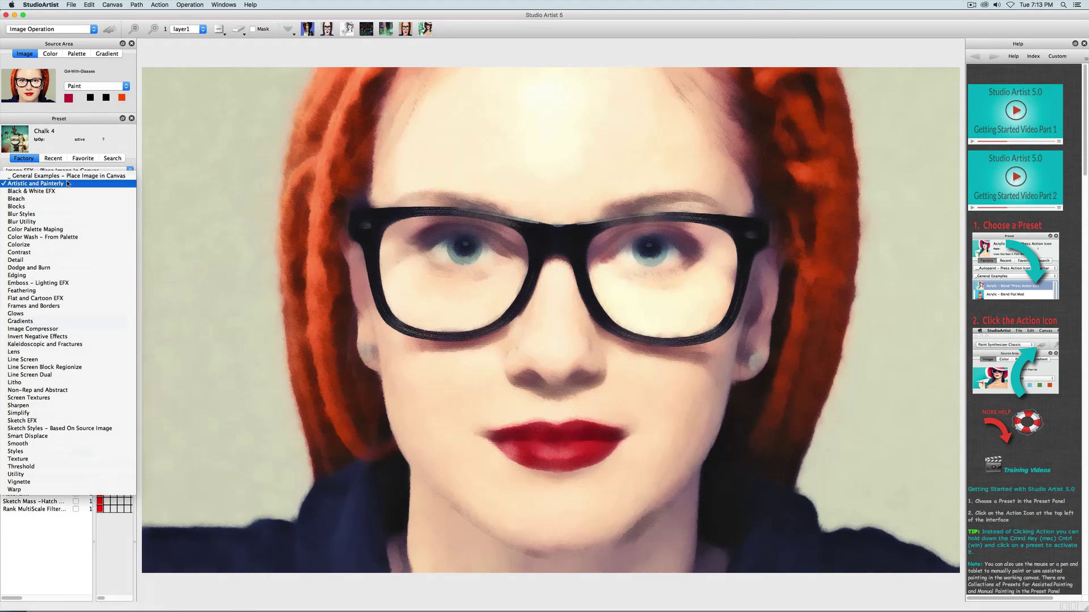
left_click(68, 183)
Switch to the Vectorizer and run the Color Outline Thin preset over the portrait
left_click(50, 29)
left_click(23, 51)
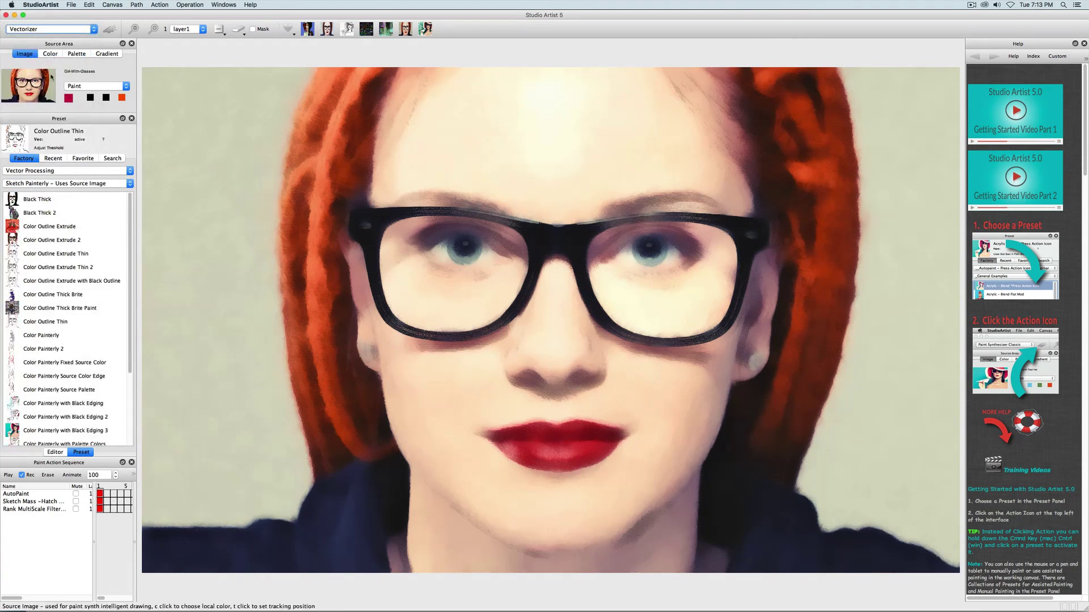
left_click(49, 322, "super")
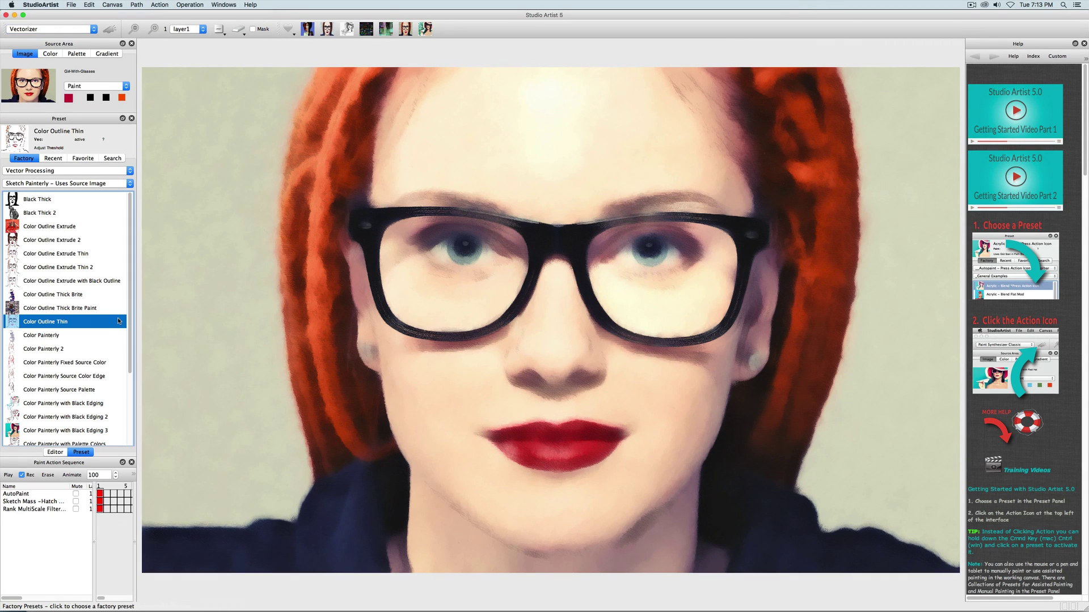
Return to Image Operation and apply Chalk 4 again over the vector outlines
left_click(48, 29)
left_click(34, 17)
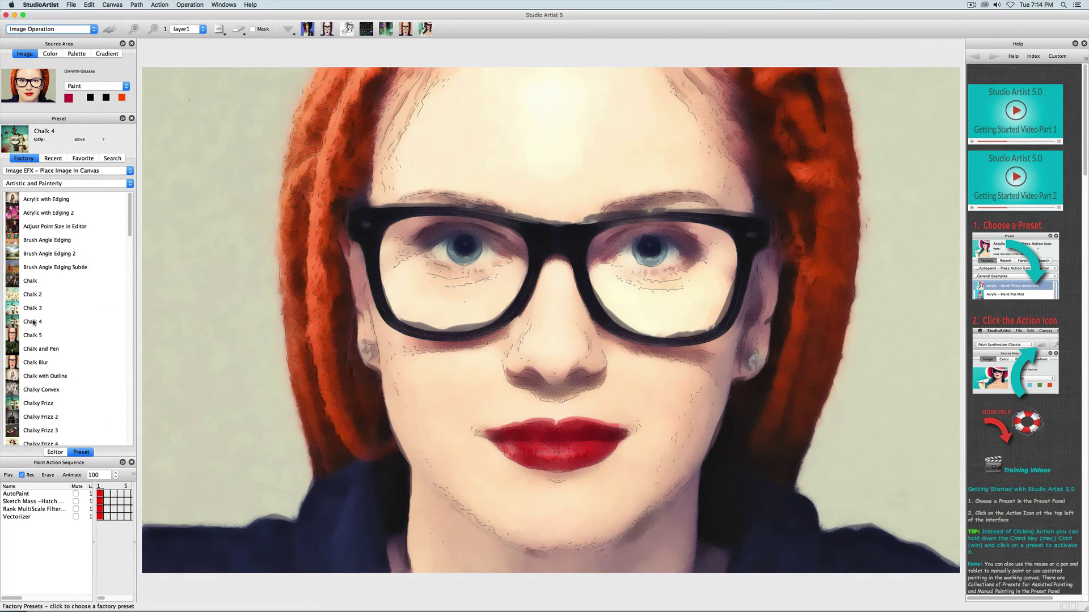
left_click(109, 29)
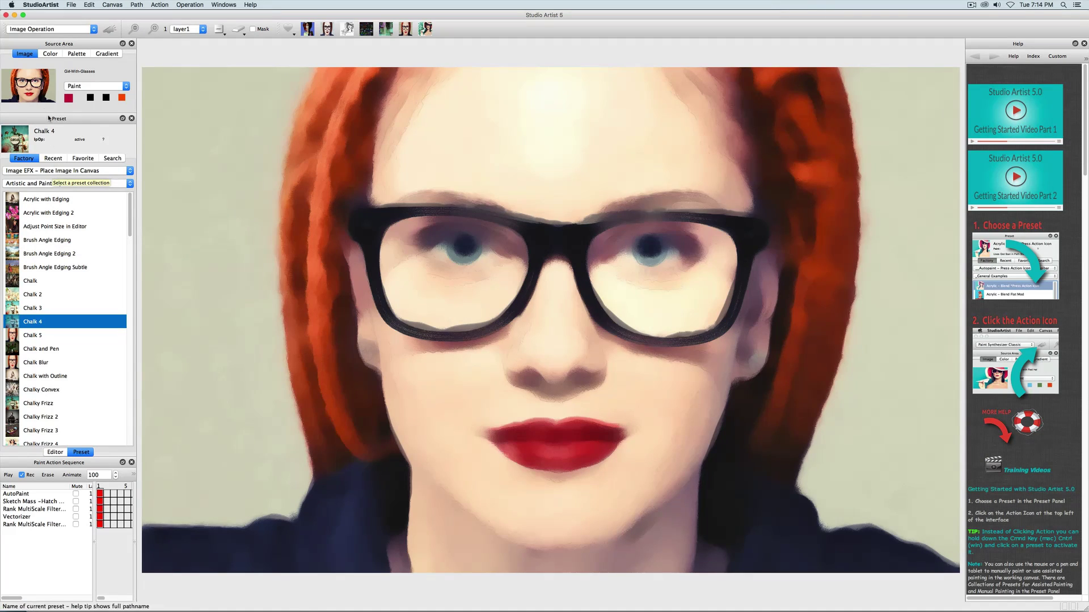
Switch to the Warp operation and shift the portrait sideways with interactive Translate warps so it mirrors into two faces
left_click(48, 28)
left_click(43, 105)
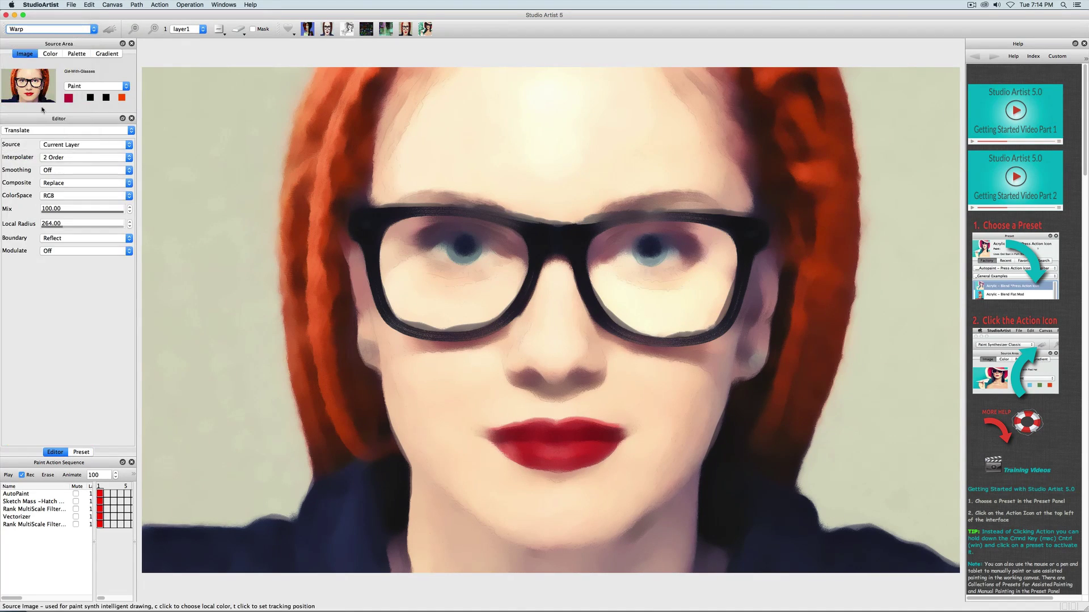
left_click(45, 130)
left_click(34, 428)
left_click_drag(579, 292, 392, 299)
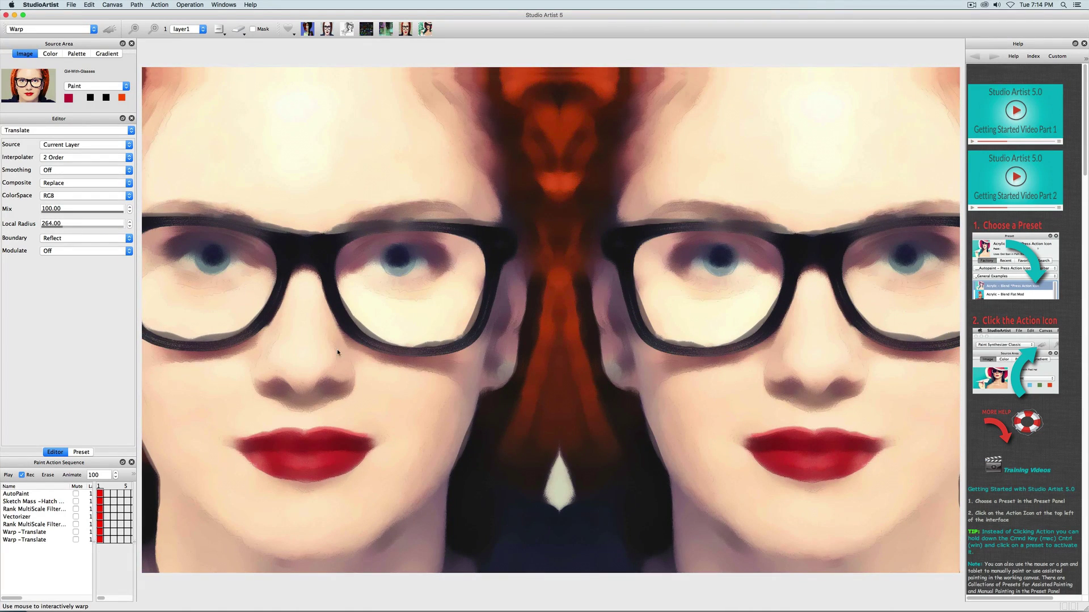
Switch to the Adjust operation and shift the image's colours to blue with an interactive Hue Adjust
left_click(43, 31)
left_click(43, 92)
left_click(59, 131)
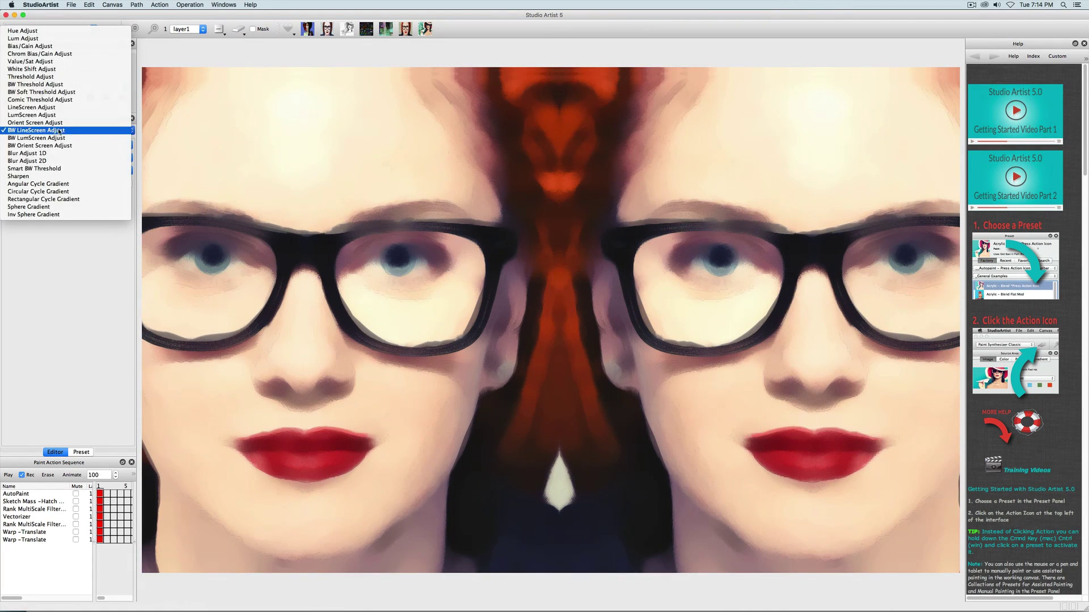
left_click(23, 31)
left_click_drag(481, 464, 385, 313)
Texture the canvas with the Paint Synthesizer Classic preset Paper Pastel from Canvas Textures - Apply to Canvas Image
left_click(52, 29)
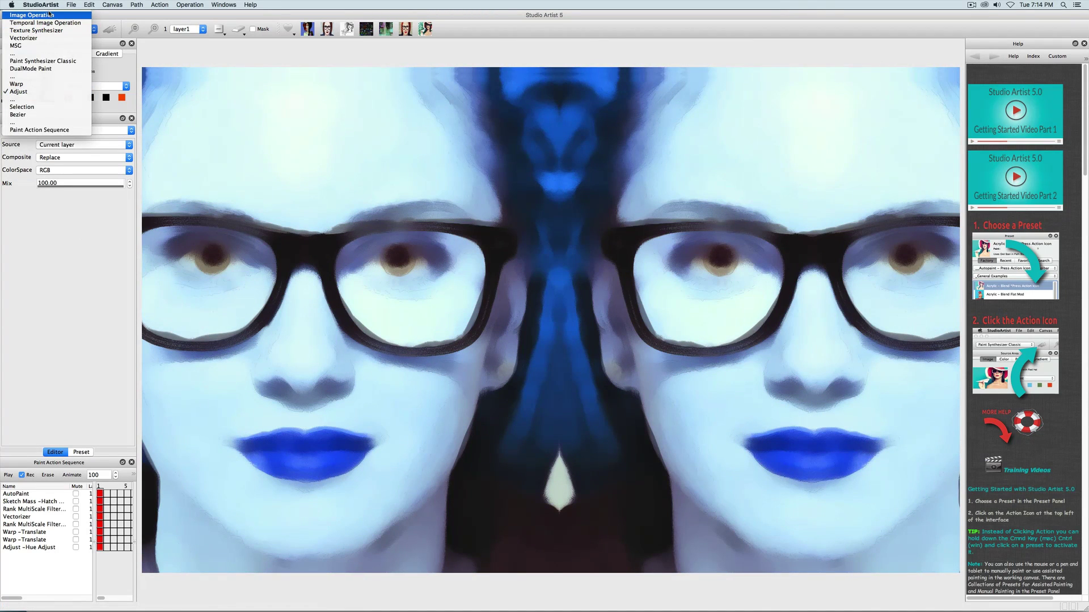
left_click(46, 63)
left_click(80, 452)
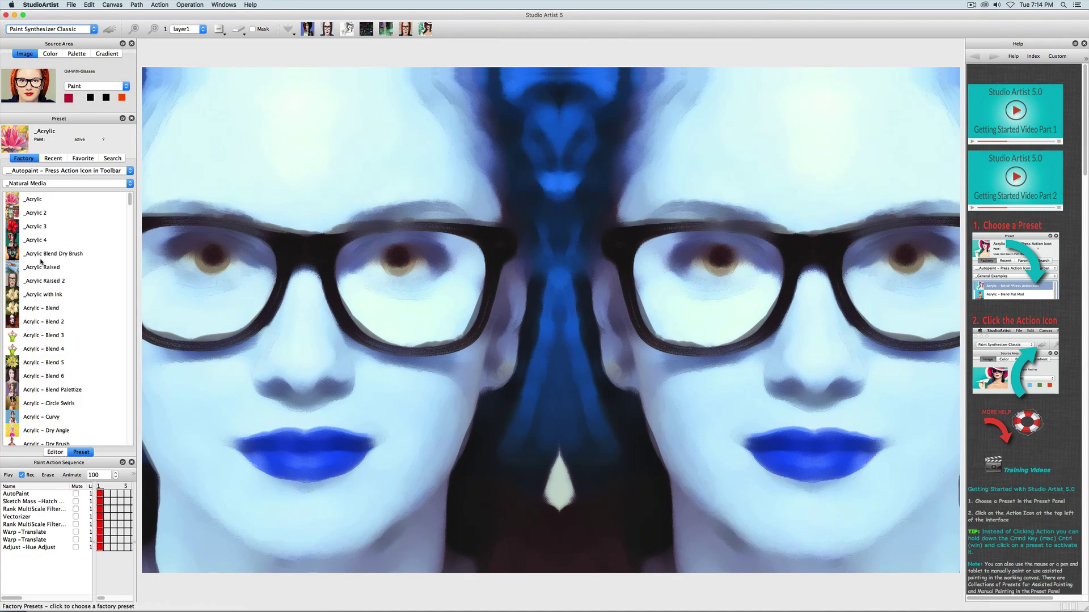
left_click(68, 170)
left_click(58, 244)
left_click_drag(129, 227, 130, 323)
left_click(38, 333)
left_click(109, 29)
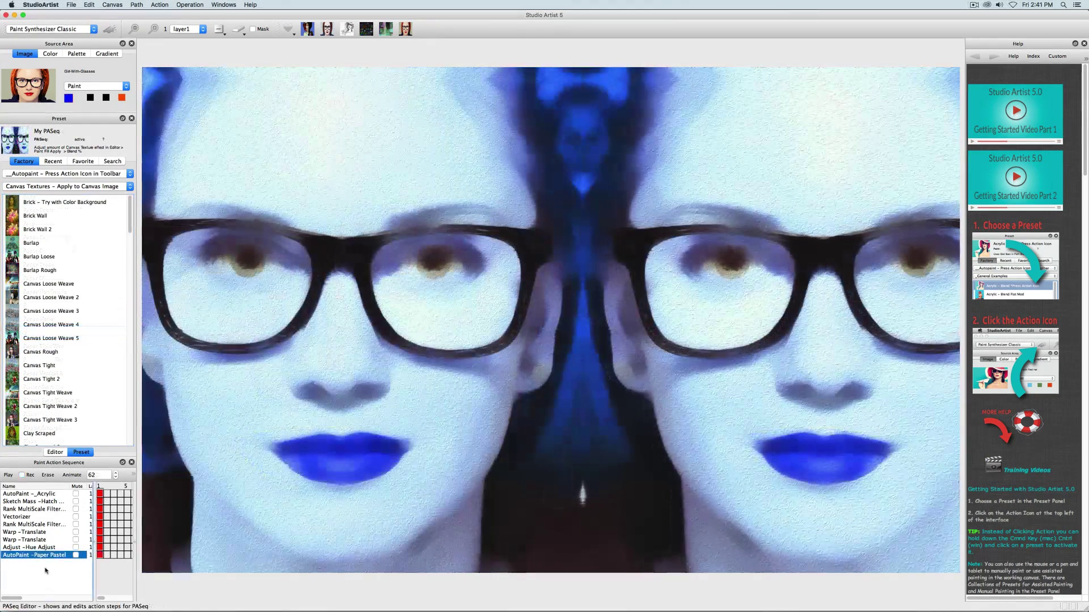
Start exporting the recorded Paint Action Sequence as a preset
right_click(54, 574)
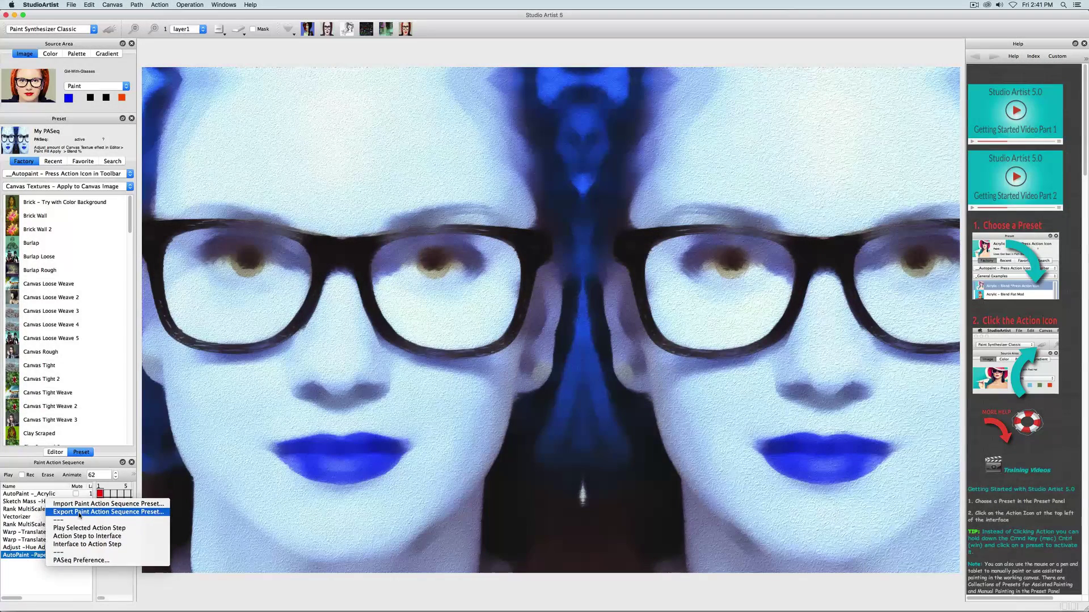
left_click(30, 502)
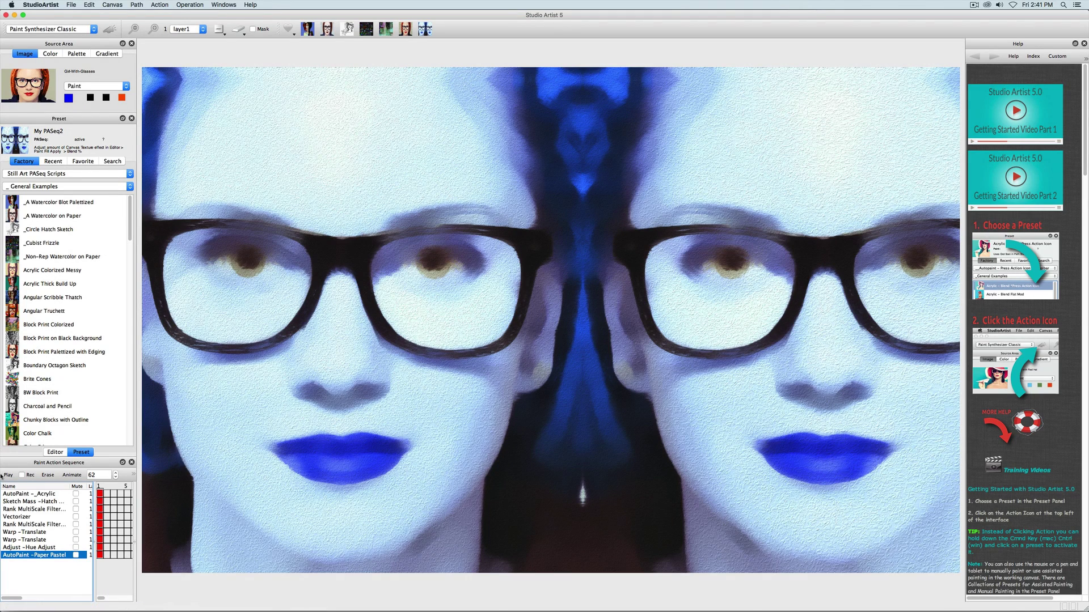
Record a white Set Canvas step, move it to the start of the Paint Action Sequence, and turn off recording
left_click(238, 29)
left_click(266, 57)
left_click_drag(35, 564, 31, 490)
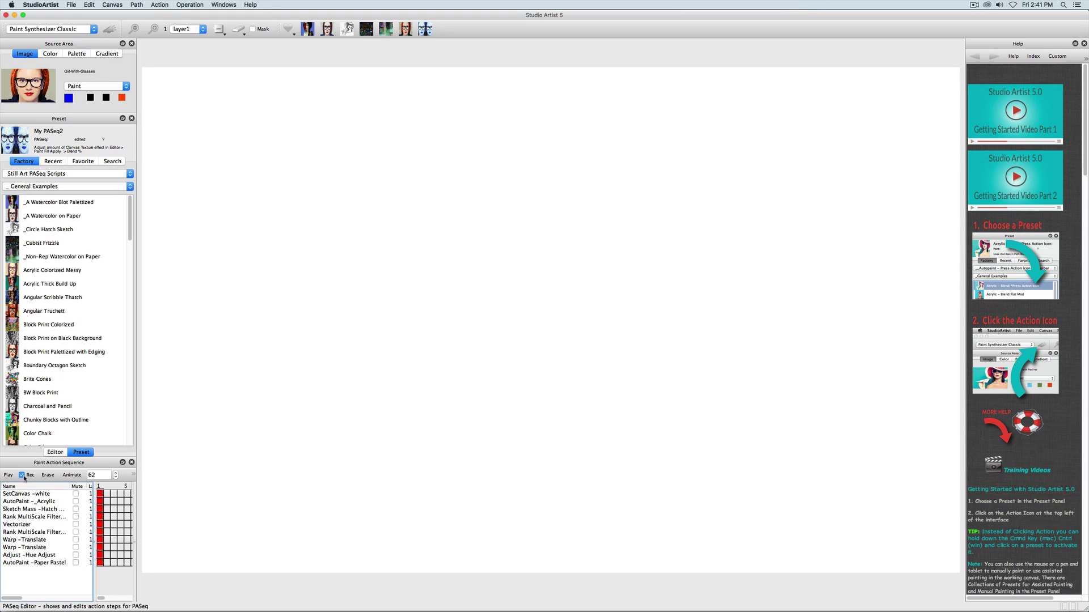
left_click(22, 475)
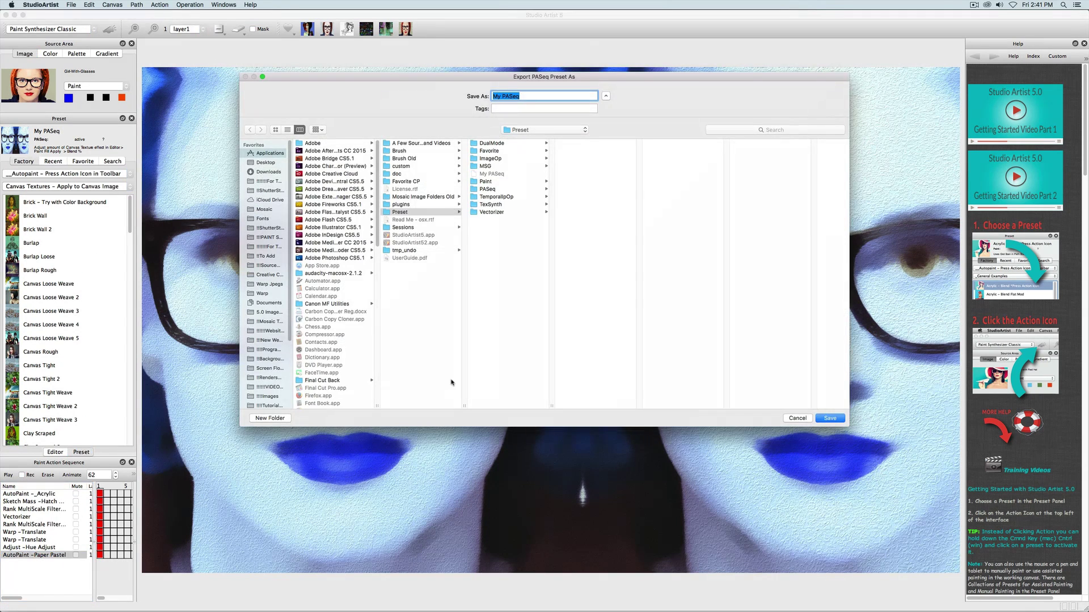
Save the Paint Action Sequence preset as My PASeq in the My Favorites folder inside Favorite
left_click(503, 152)
left_click(588, 145)
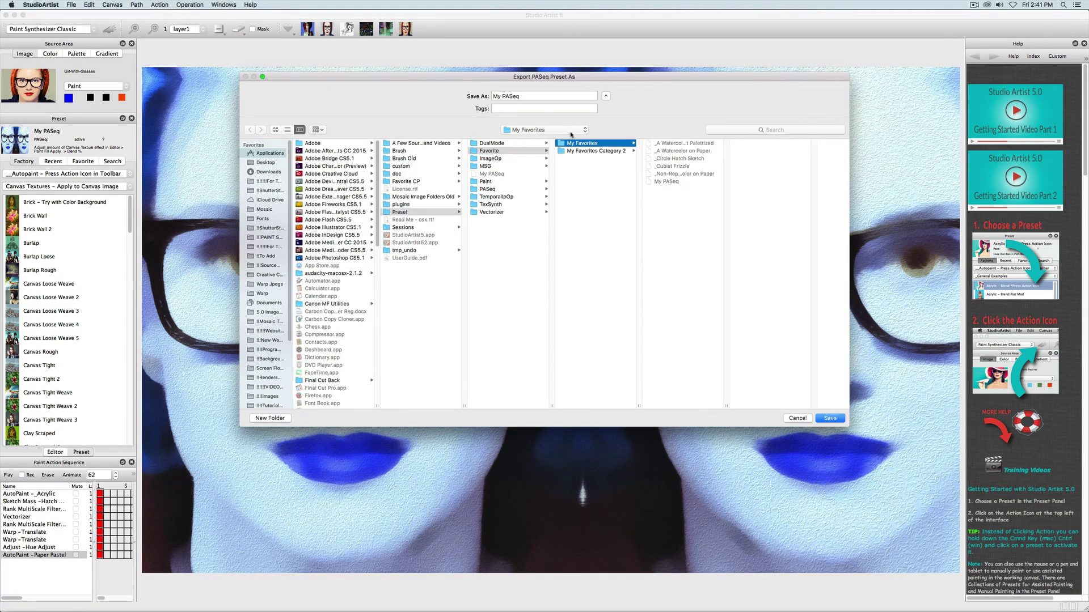
left_click(837, 418)
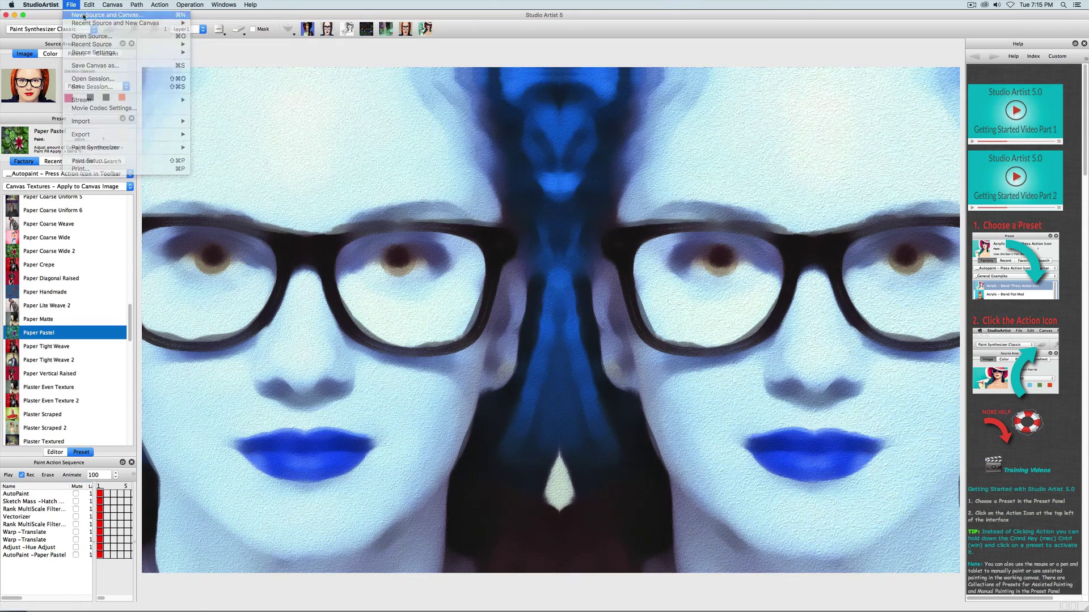
Load shutterstock_111851399.jpg as a new source and canvas, and play the Paint Action Sequence with recording off
left_click(84, 16)
left_click(577, 335)
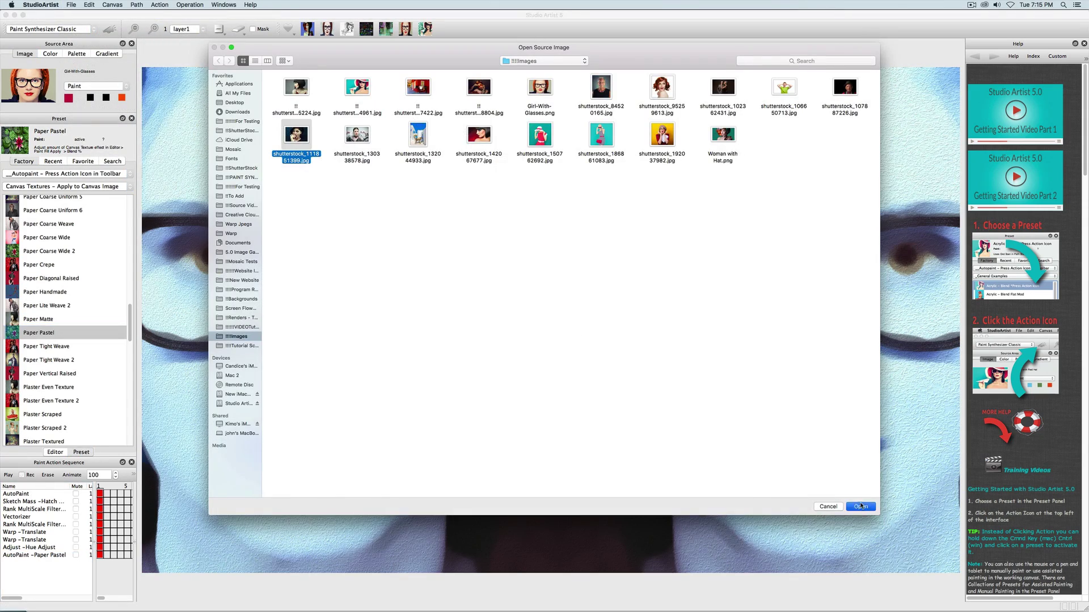
left_click(860, 506)
key("Return")
left_click(22, 475)
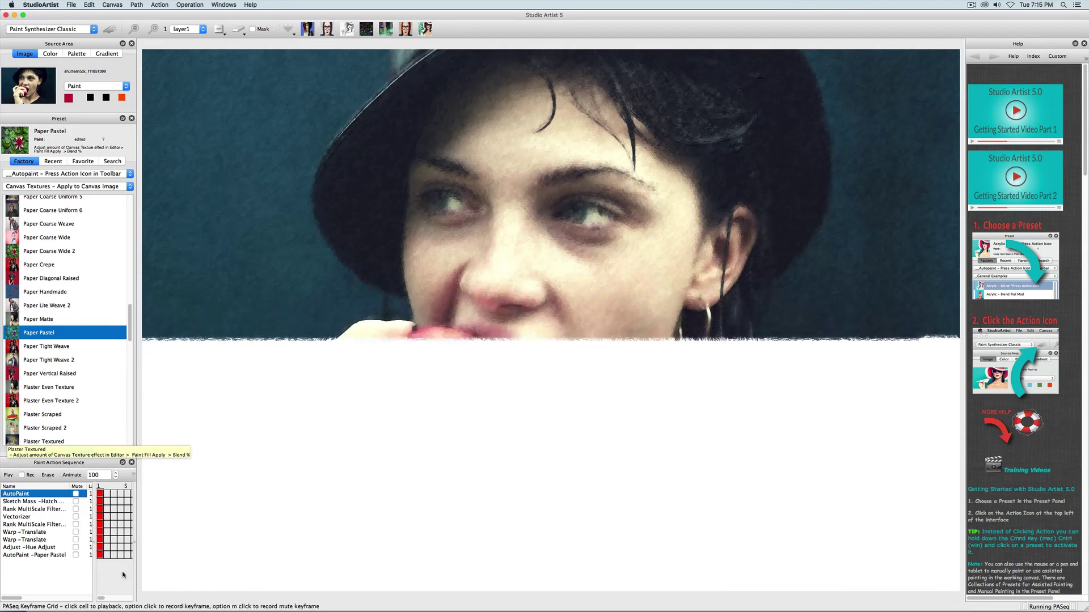